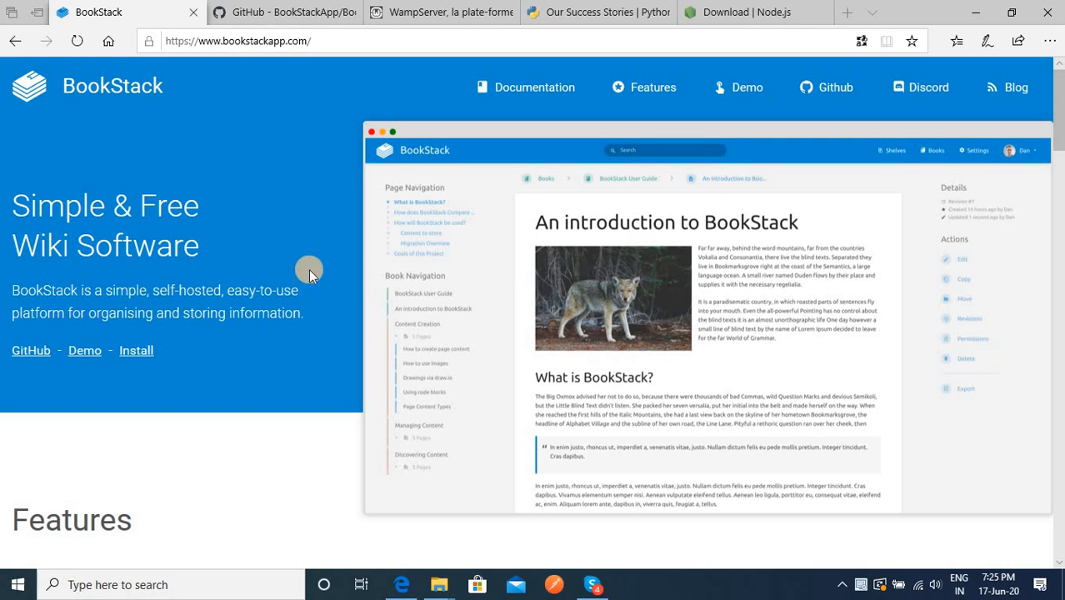
Look through the features and demo sections of the BookStack home page
{"action": "scroll", "coordinate": [310, 272], "scroll_direction": "down", "scroll_amount": 5}
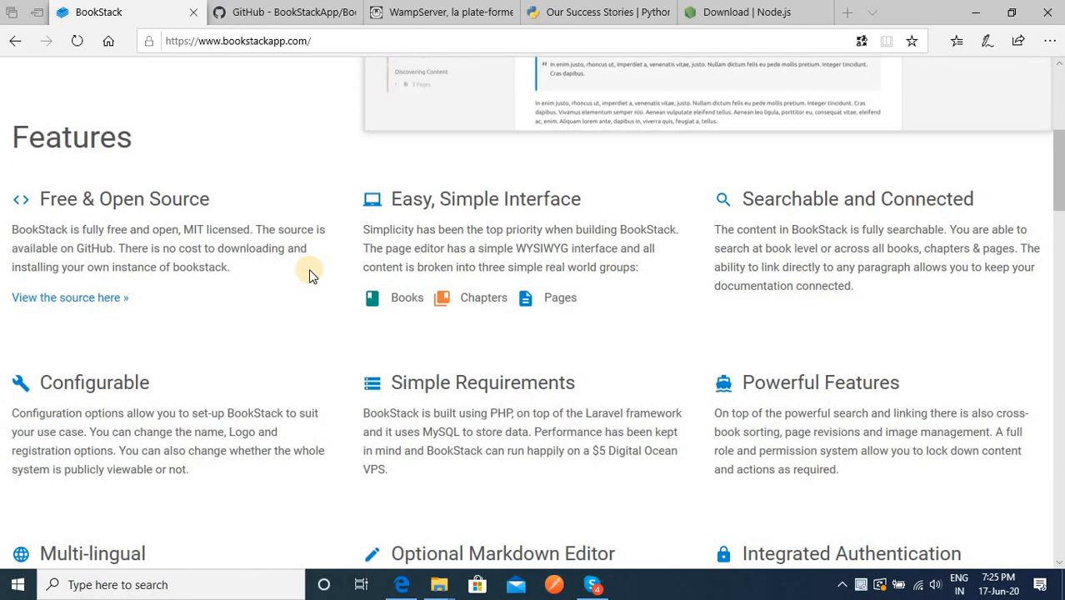
{"action": "scroll", "coordinate": [310, 271], "scroll_direction": "down", "scroll_amount": 5}
{"action": "scroll", "coordinate": [308, 275], "scroll_direction": "down", "scroll_amount": 2}
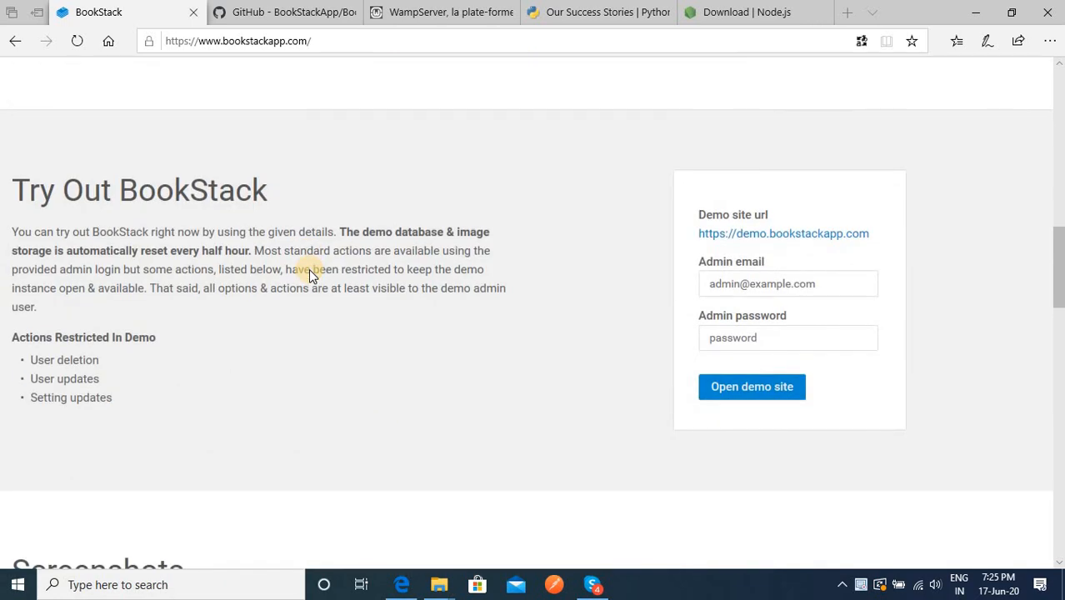
{"action": "scroll", "coordinate": [308, 268], "scroll_direction": "up", "scroll_amount": 6}
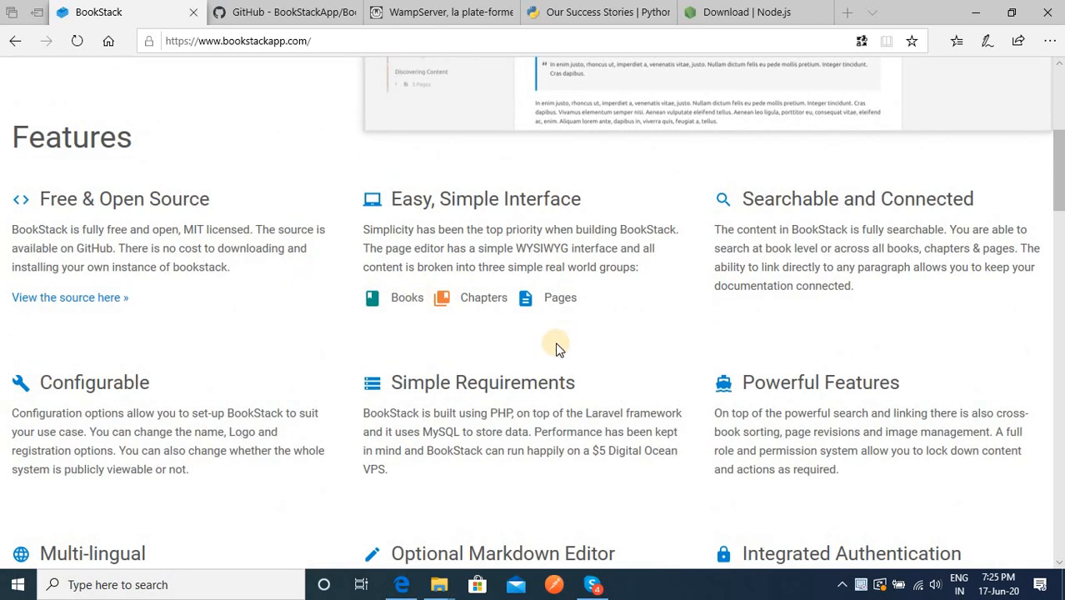
{"action": "scroll", "coordinate": [648, 391], "scroll_direction": "up", "scroll_amount": 4}
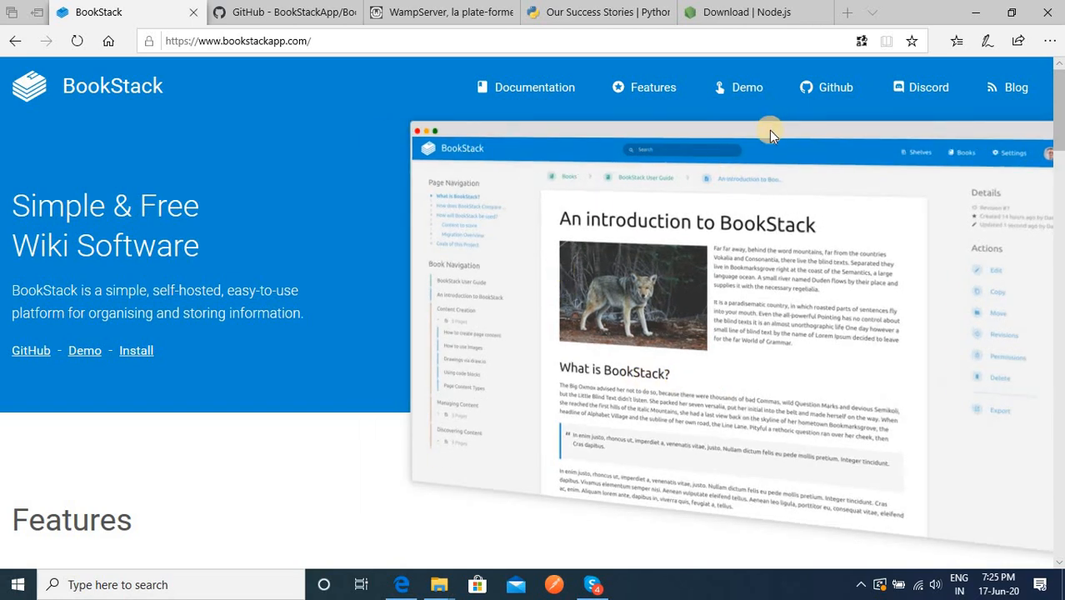
Open BookStack's GitHub repository from its website, keeping only one tab of the repository open
{"action": "left_click", "coordinate": [831, 91]}
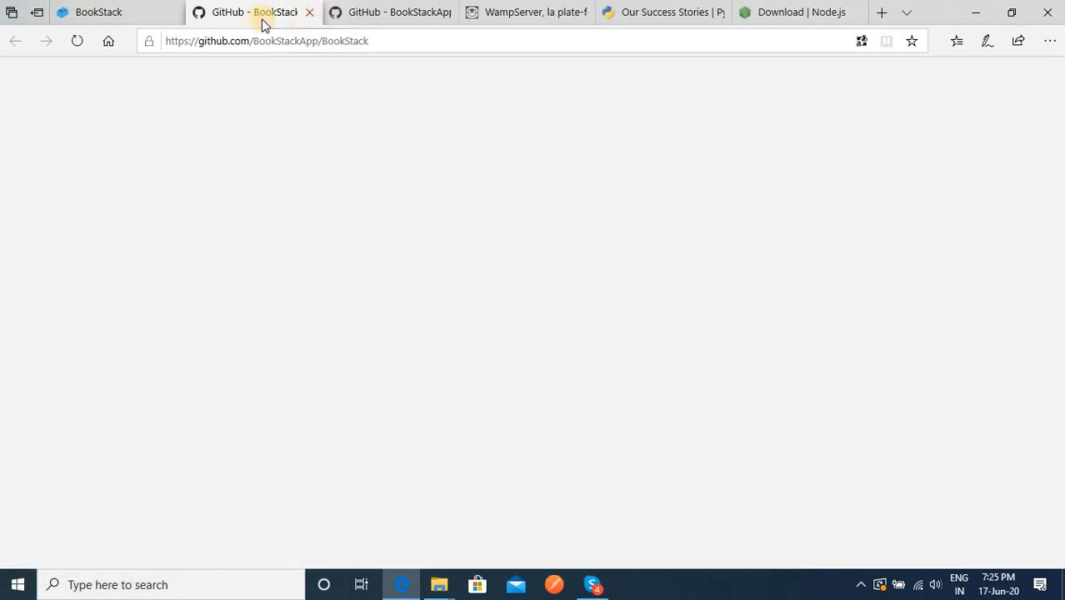
{"action": "middle_click", "coordinate": [258, 18]}
{"action": "left_click", "coordinate": [233, 12]}
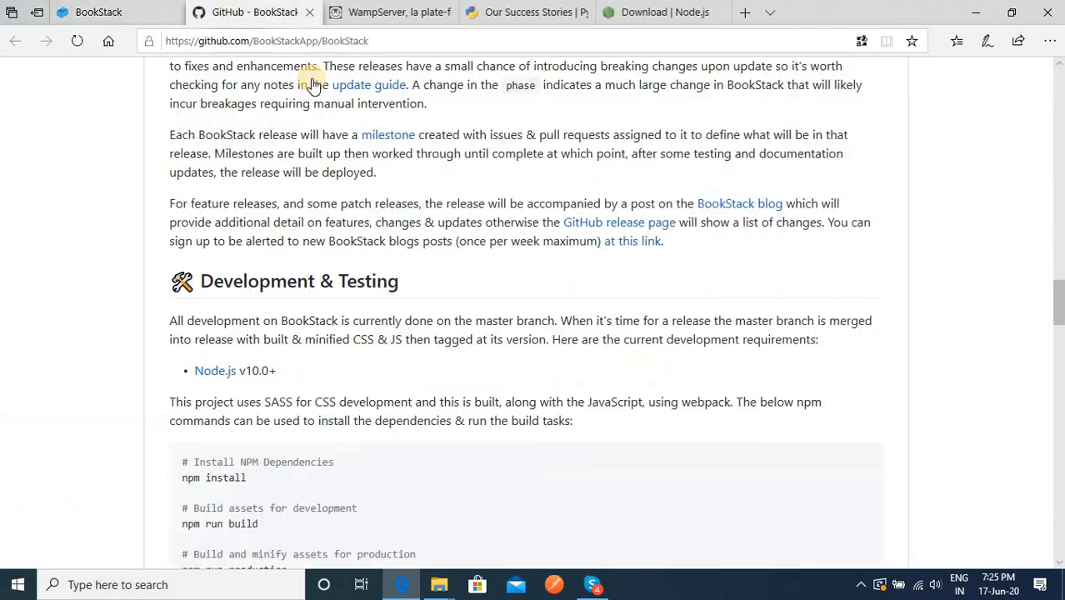
Examine the BookStack repository's clone and download options, including the ZIP download
{"action": "scroll", "coordinate": [707, 362], "scroll_direction": "up", "scroll_amount": 15}
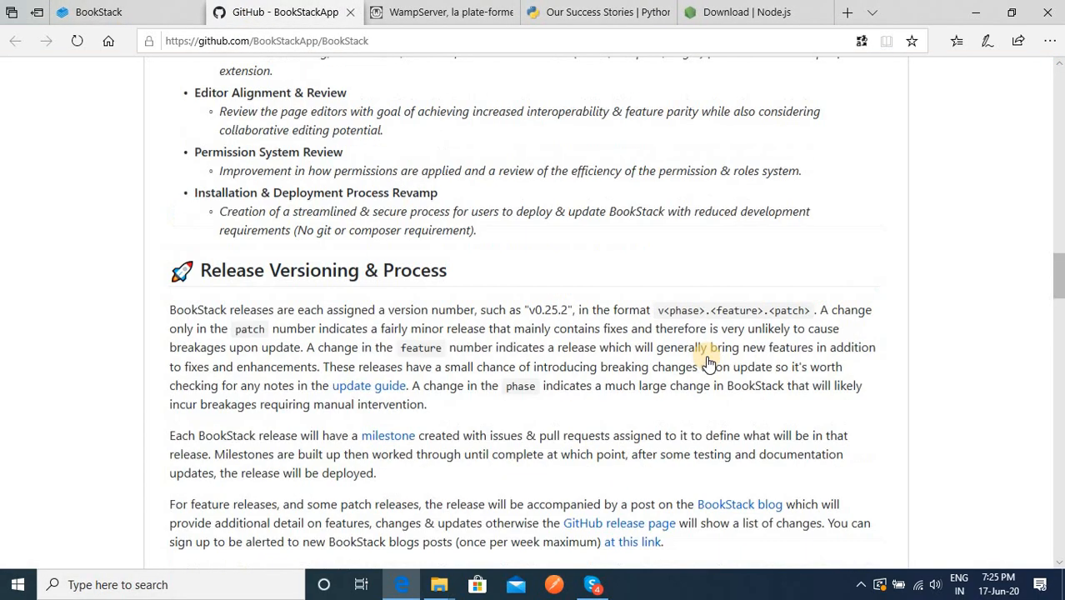
{"action": "scroll", "coordinate": [707, 363], "scroll_direction": "up", "scroll_amount": 8}
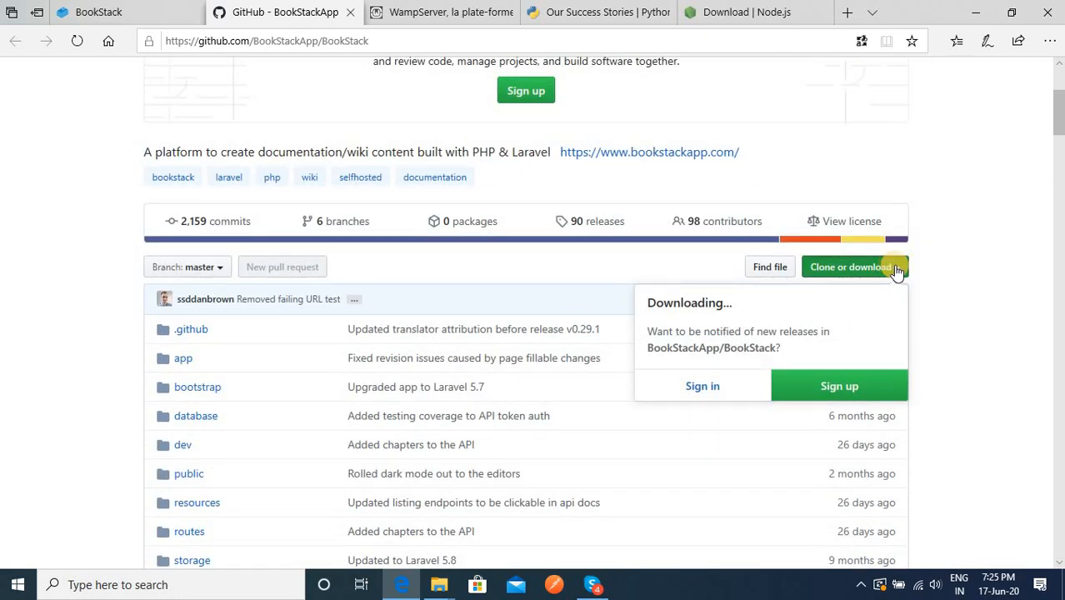
{"action": "left_click", "coordinate": [896, 268]}
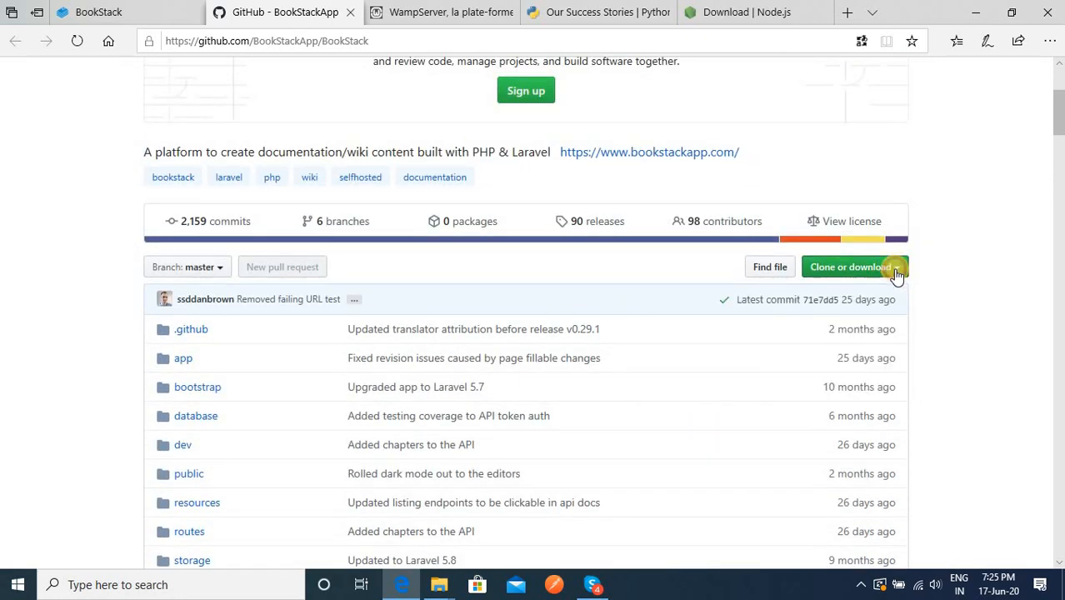
{"action": "left_click", "coordinate": [896, 270]}
{"action": "left_click", "coordinate": [846, 400]}
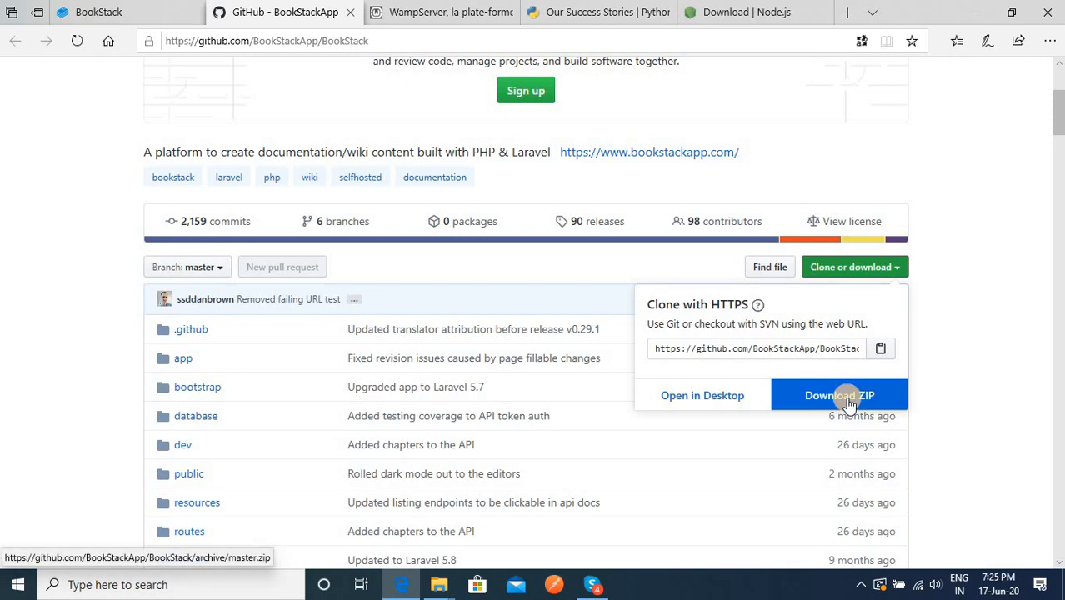
{"action": "left_click", "coordinate": [993, 225]}
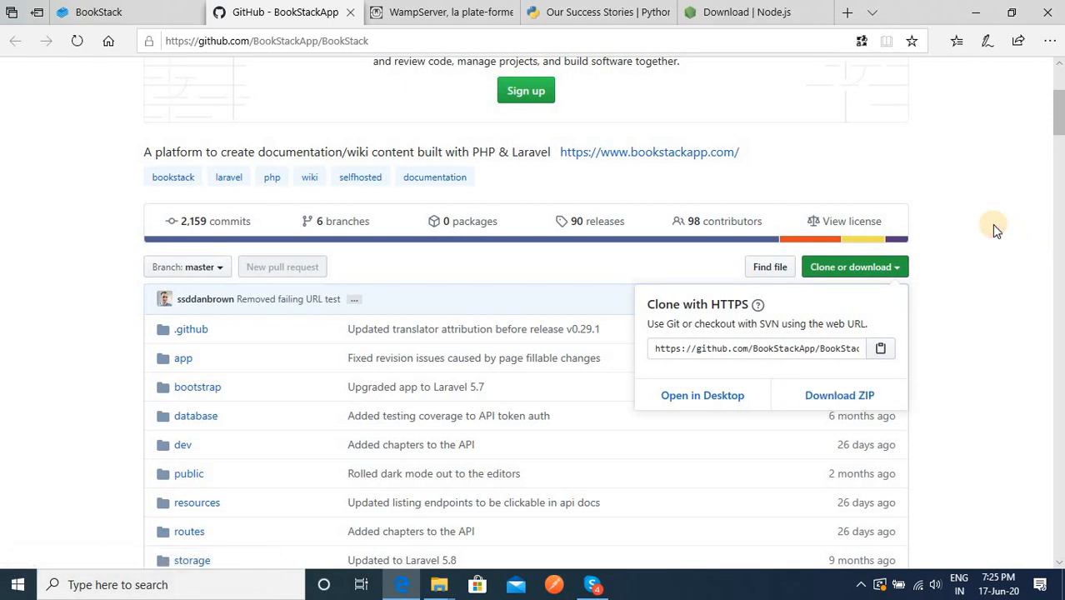
Switch to File Explorer's OpenSource folder and extract BookStack-master.zip into that same folder
{"action": "left_click", "coordinate": [439, 584]}
{"action": "left_click", "coordinate": [882, 479]}
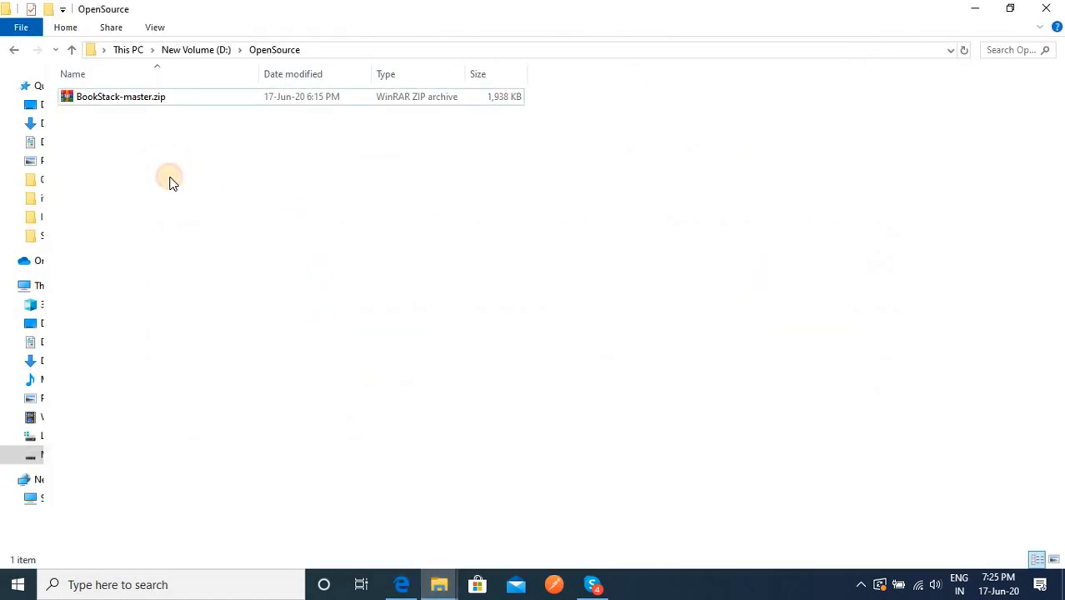
{"action": "left_click", "coordinate": [117, 100]}
{"action": "right_click", "coordinate": [115, 97]}
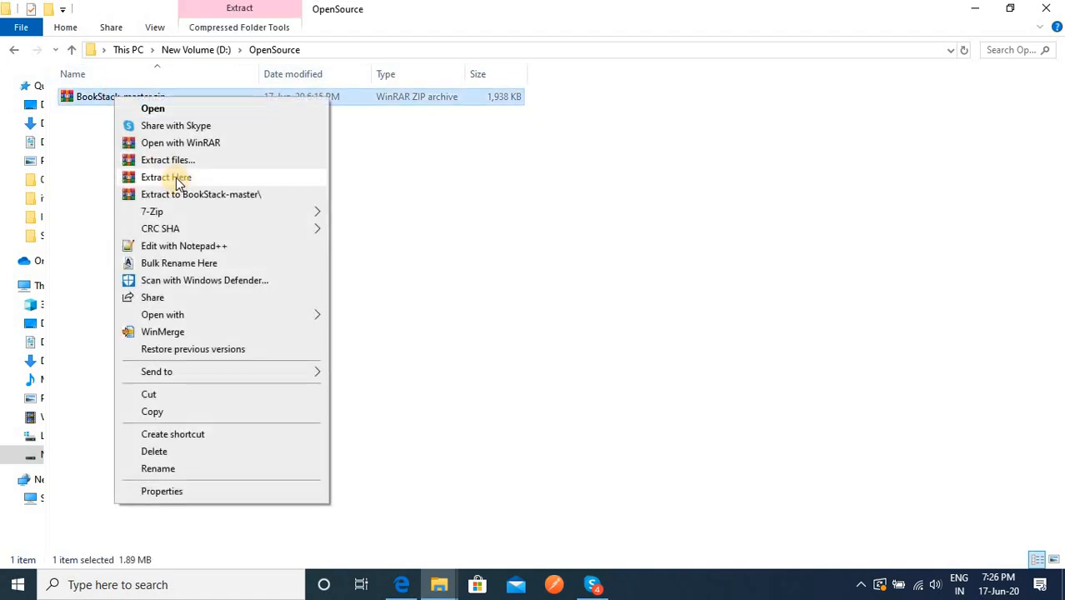
{"action": "left_click", "coordinate": [178, 179]}
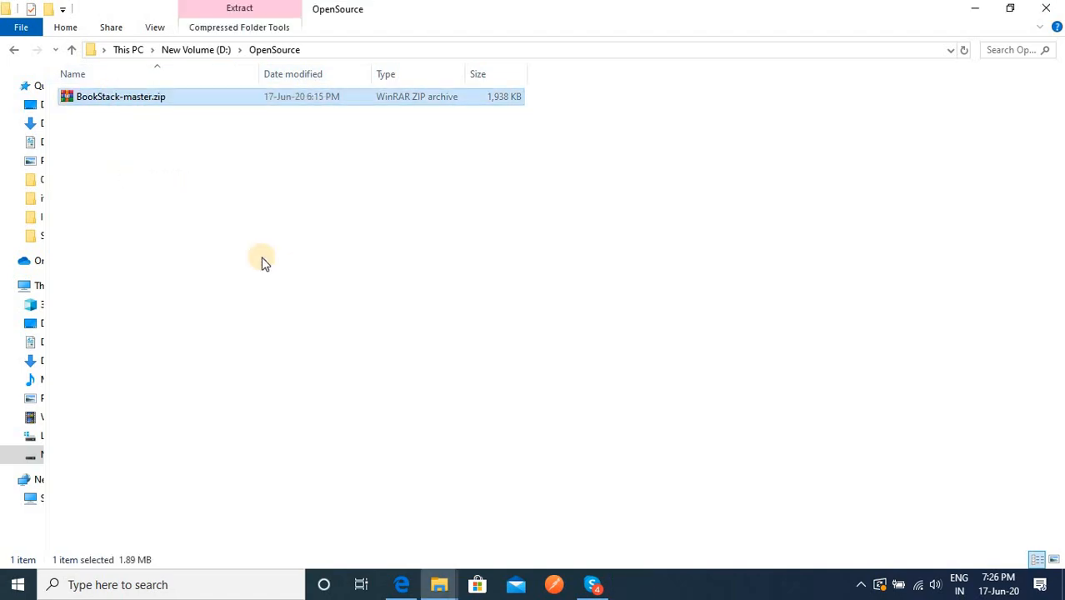
Rename the extracted BookStack-master folder as bookstack
{"action": "double_click", "coordinate": [136, 100]}
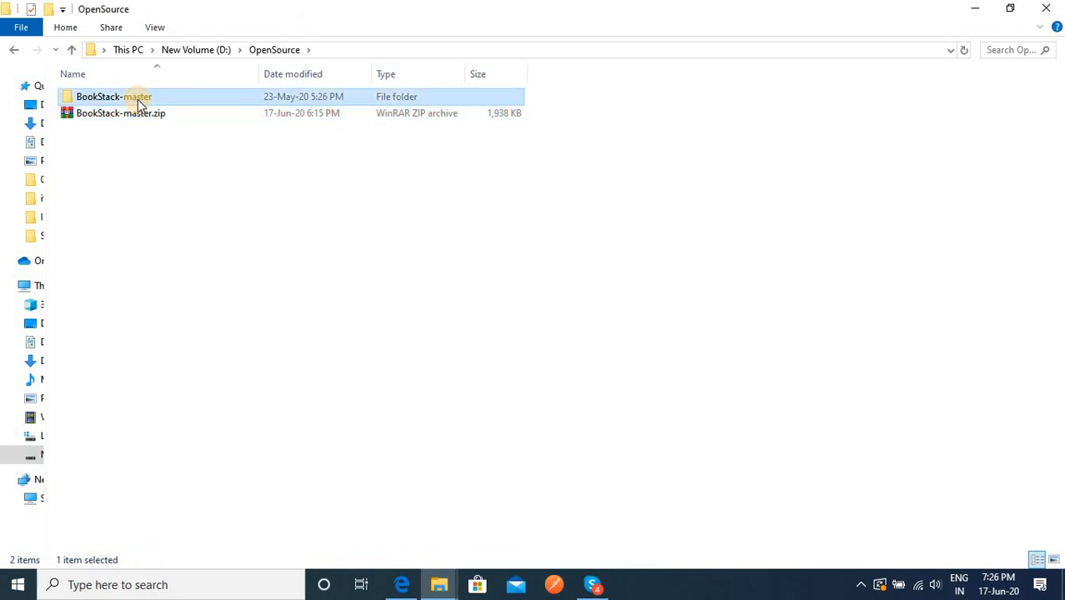
{"action": "left_click", "coordinate": [278, 50]}
{"action": "left_click", "coordinate": [120, 97]}
{"action": "type", "text": "bookstack"}
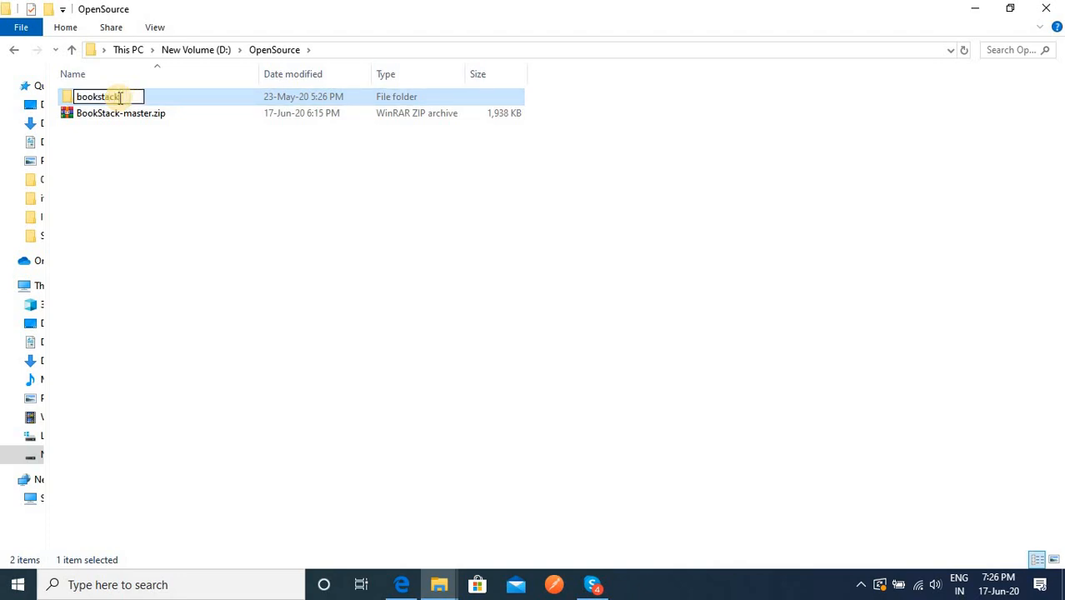
{"action": "key", "text": "Return"}
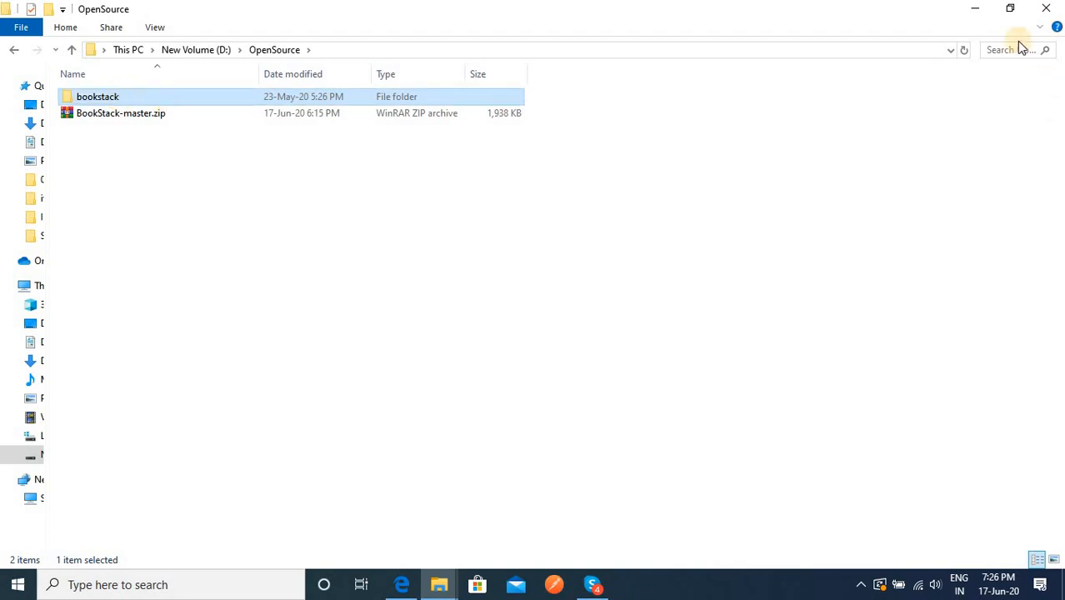
Switch to the browser and review the 64-bit and 32-bit WampServer downloads and the Python website
{"action": "left_click", "coordinate": [400, 584]}
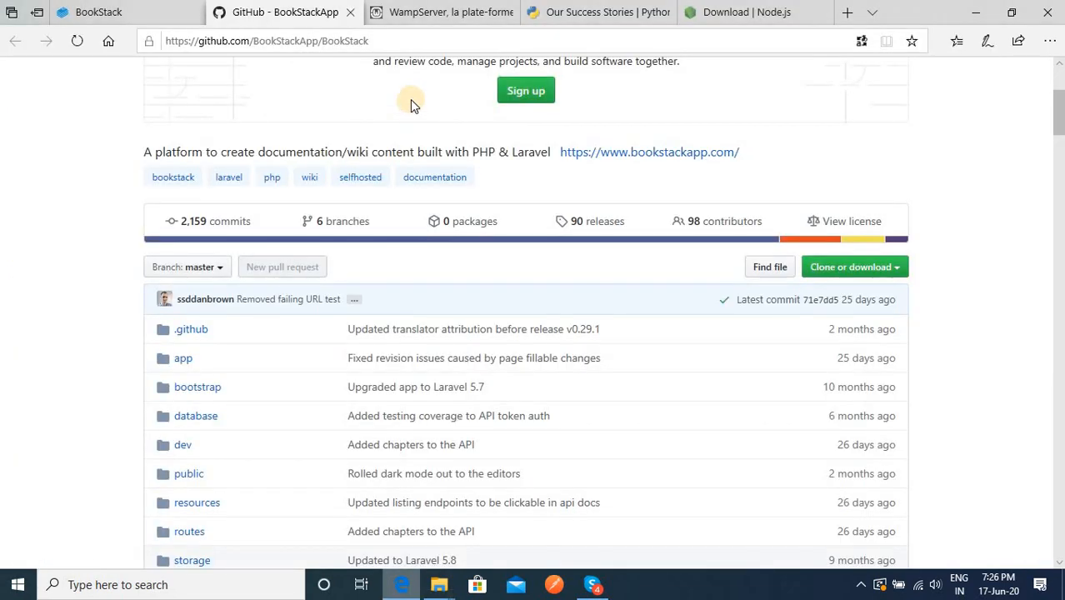
{"action": "left_click", "coordinate": [416, 15]}
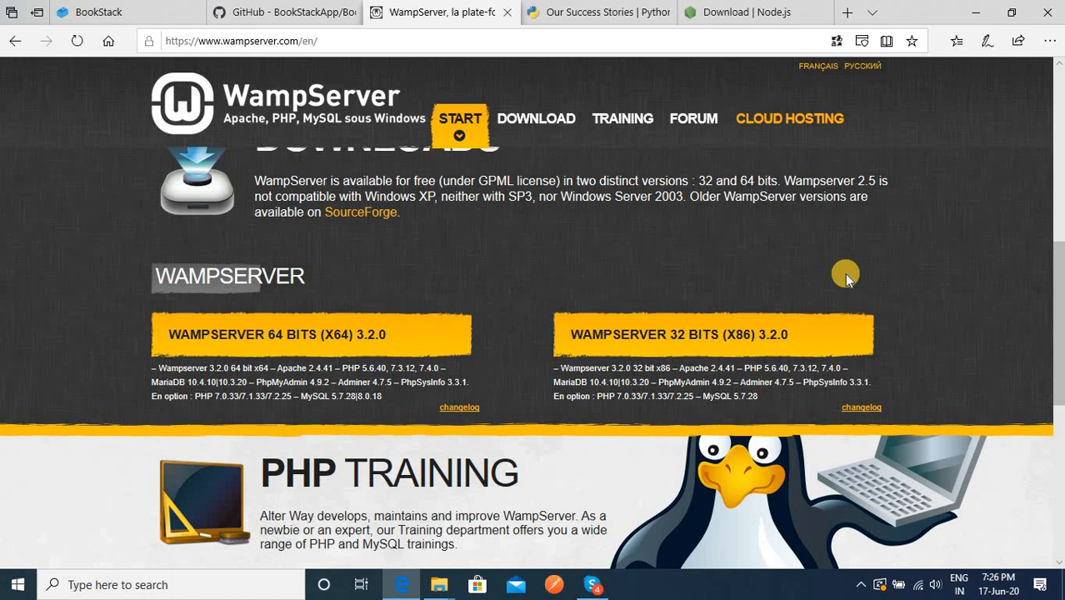
{"action": "scroll", "coordinate": [190, 281], "scroll_direction": "down", "scroll_amount": 1}
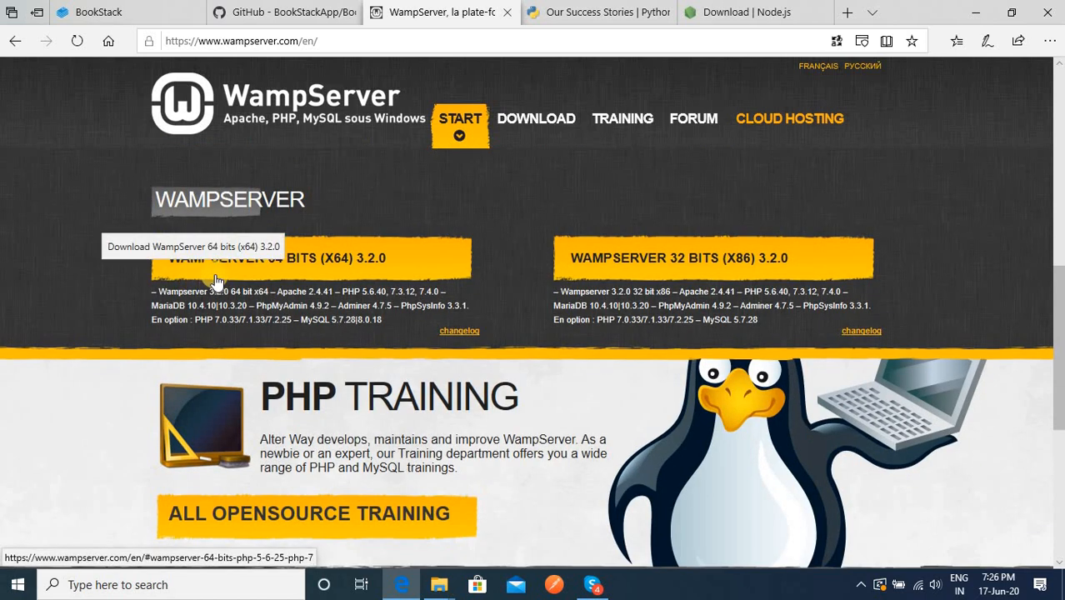
{"action": "left_click", "coordinate": [761, 265]}
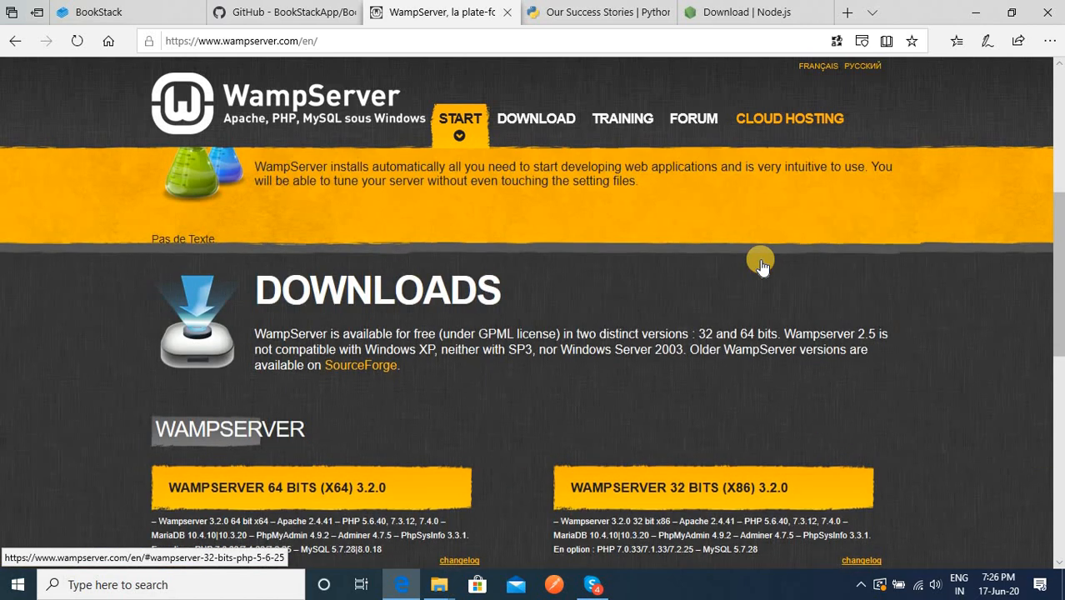
{"action": "left_click", "coordinate": [577, 15]}
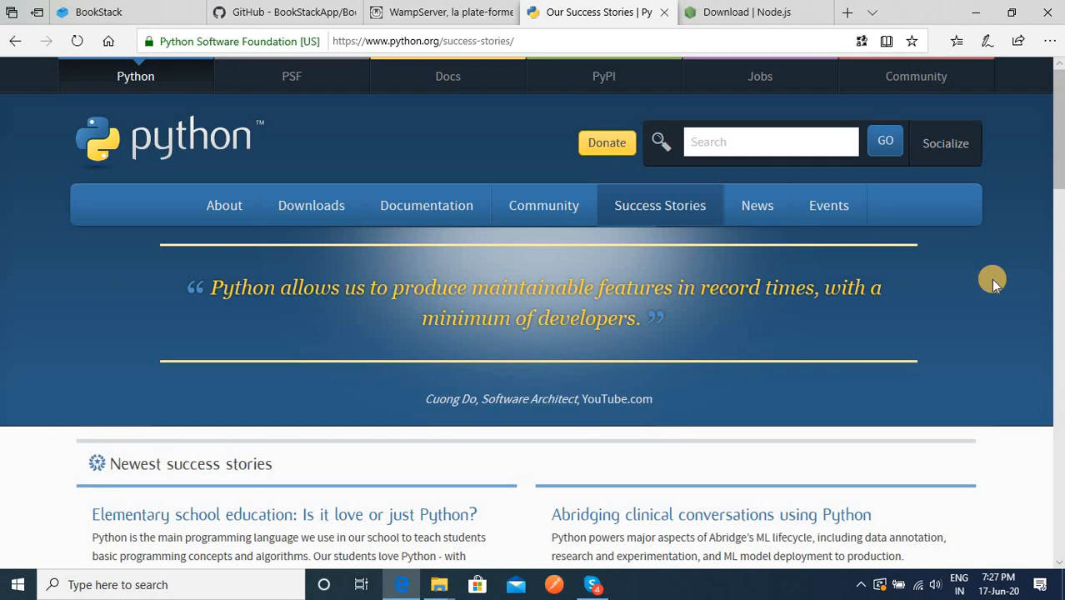
Switch to File Explorer's OpenSource window and launch the installer D:\Software\python-2.7.18.amd64.msi by its path
{"action": "left_click", "coordinate": [436, 586]}
{"action": "left_click", "coordinate": [877, 499]}
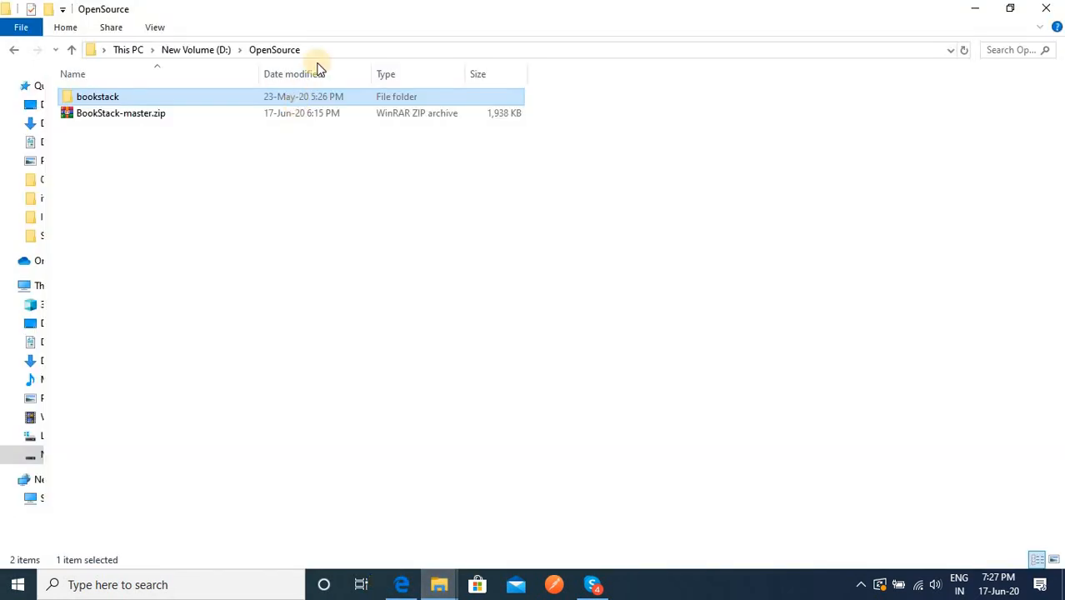
{"action": "left_click", "coordinate": [321, 50]}
{"action": "left_click", "coordinate": [321, 51]}
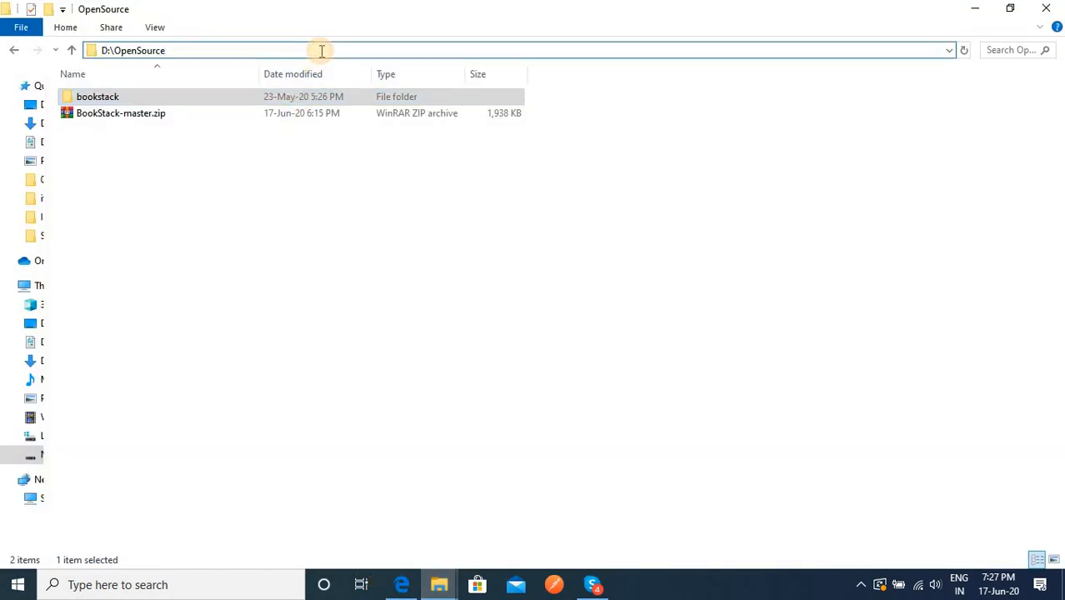
{"action": "key", "text": "BackSpace"}
{"action": "key", "text": "BackSpace"}
{"action": "key", "text": "BackSpace"}
{"action": "key", "text": "BackSpace"}
{"action": "key", "text": "BackSpace"}
{"action": "key", "text": "BackSpace"}
{"action": "key", "text": "BackSpace"}
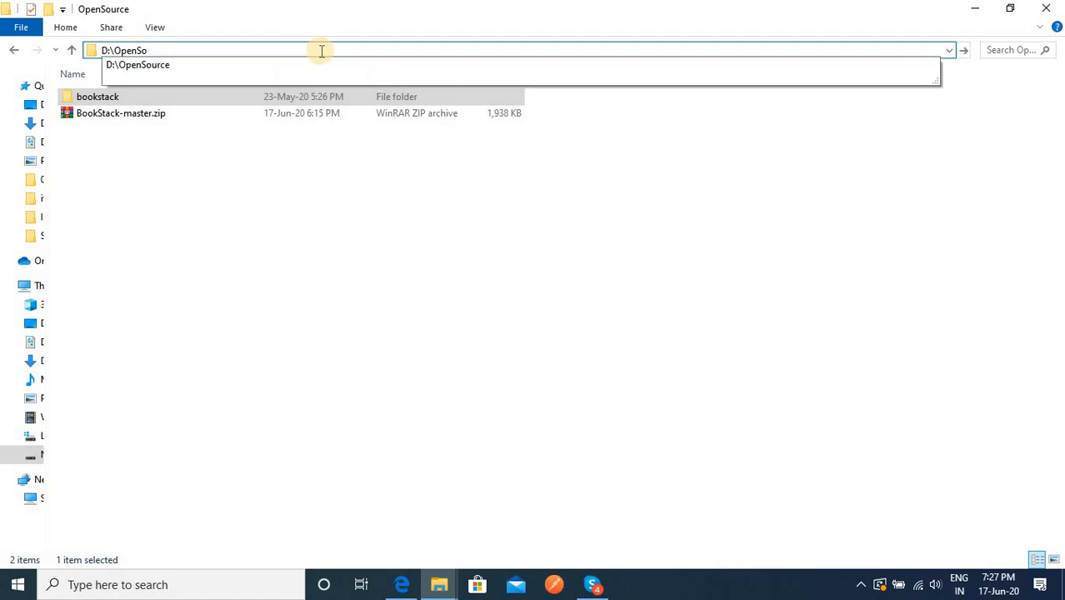
{"action": "key", "text": "BackSpace"}
{"action": "key", "text": "BackSpace"}
{"action": "key", "text": "BackSpace"}
{"action": "type", "text": "sof"}
{"action": "key", "text": "Tab"}
{"action": "type", "text": "\\"}
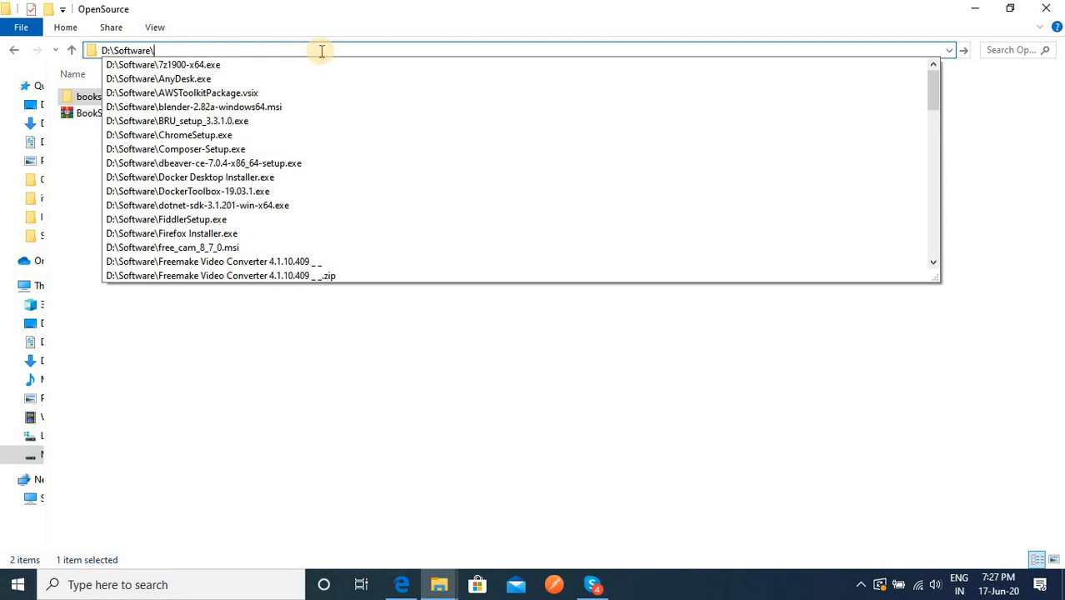
{"action": "type", "text": "py"}
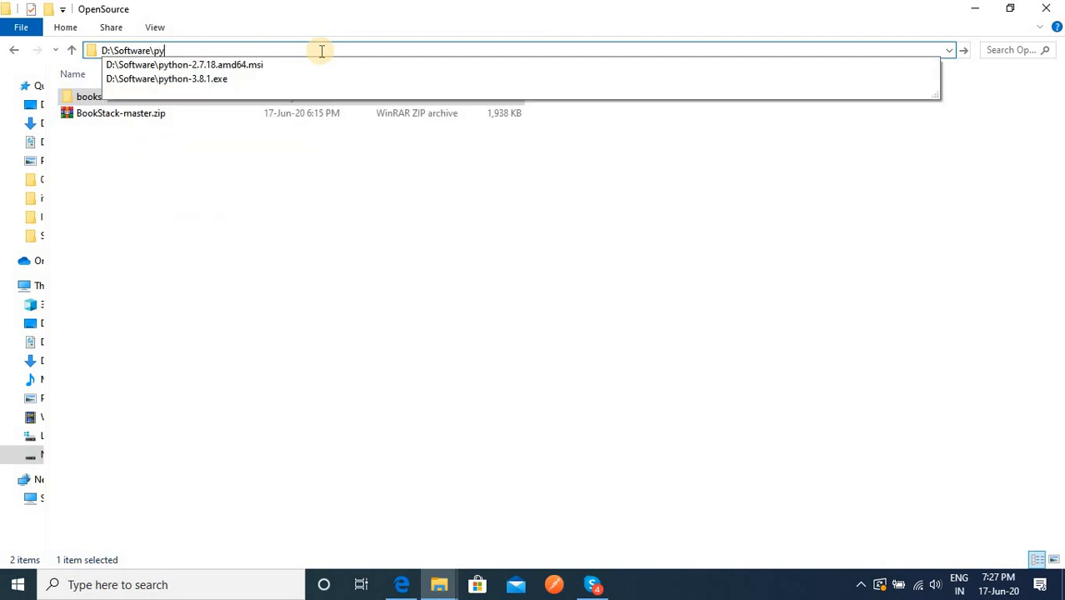
{"action": "key", "text": "Down"}
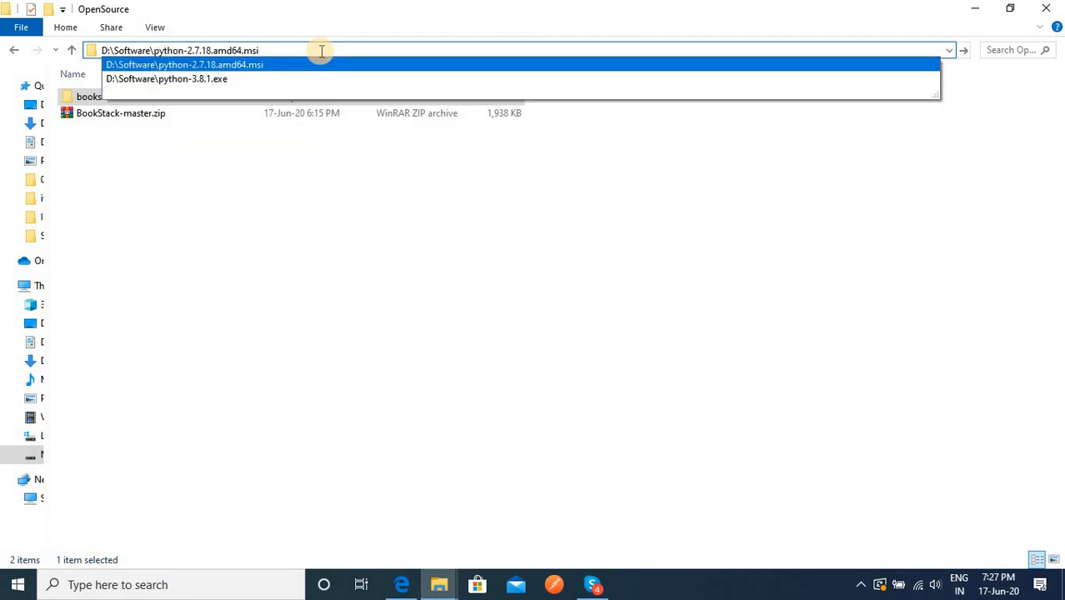
{"action": "key", "text": "Return"}
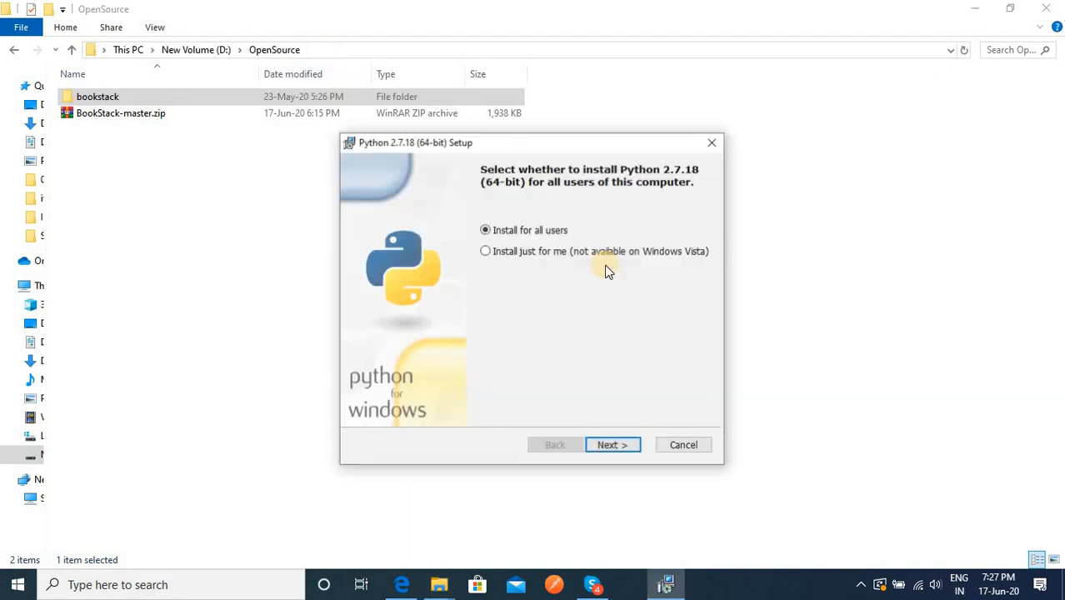
Install Python 2.7.18 for all users in the default directory, with the entire Add python.exe to Path feature on the local hard drive
{"action": "left_click", "coordinate": [615, 446]}
{"action": "left_click", "coordinate": [616, 446]}
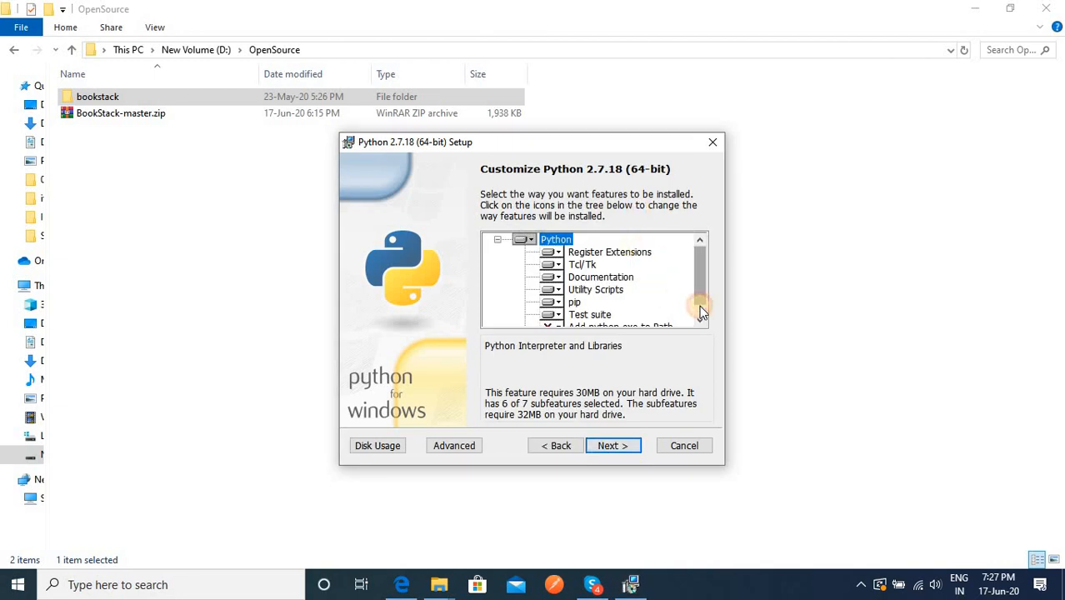
{"action": "scroll", "coordinate": [699, 279], "scroll_direction": "down", "scroll_amount": 1}
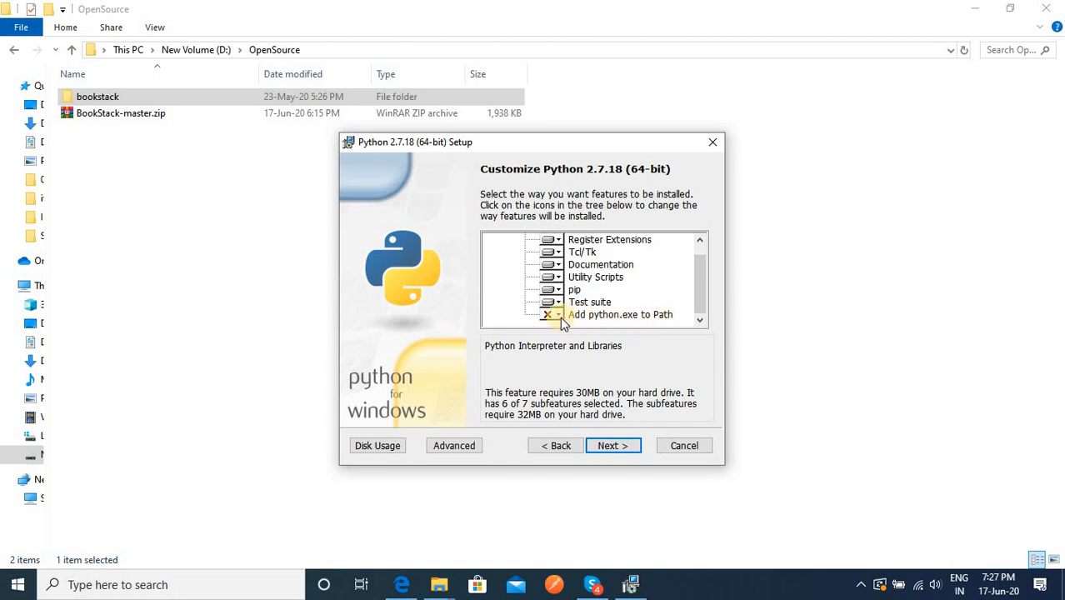
{"action": "left_click", "coordinate": [559, 315]}
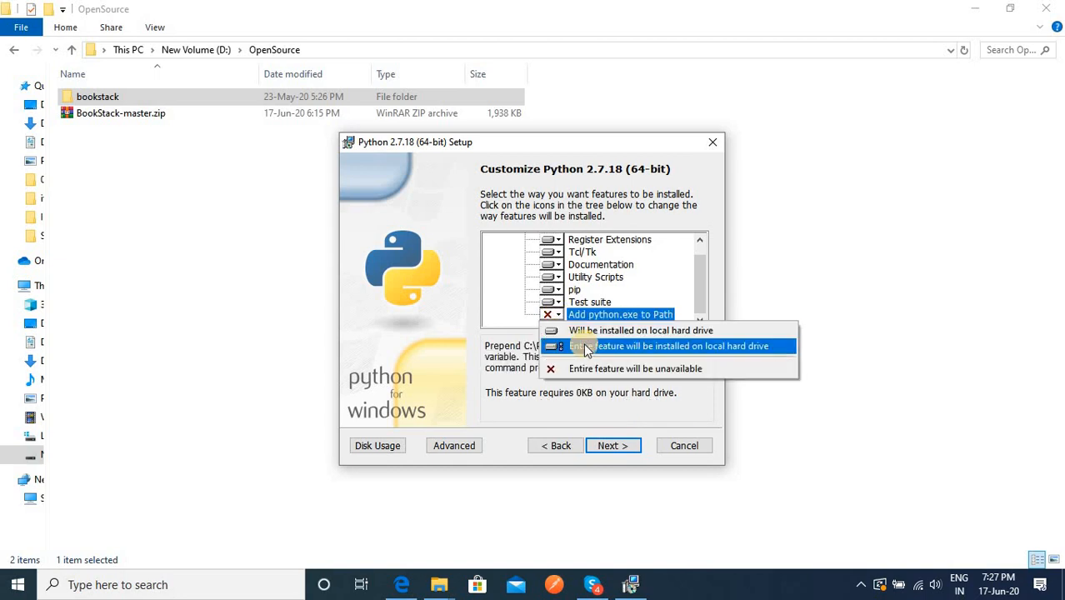
{"action": "left_click", "coordinate": [613, 350]}
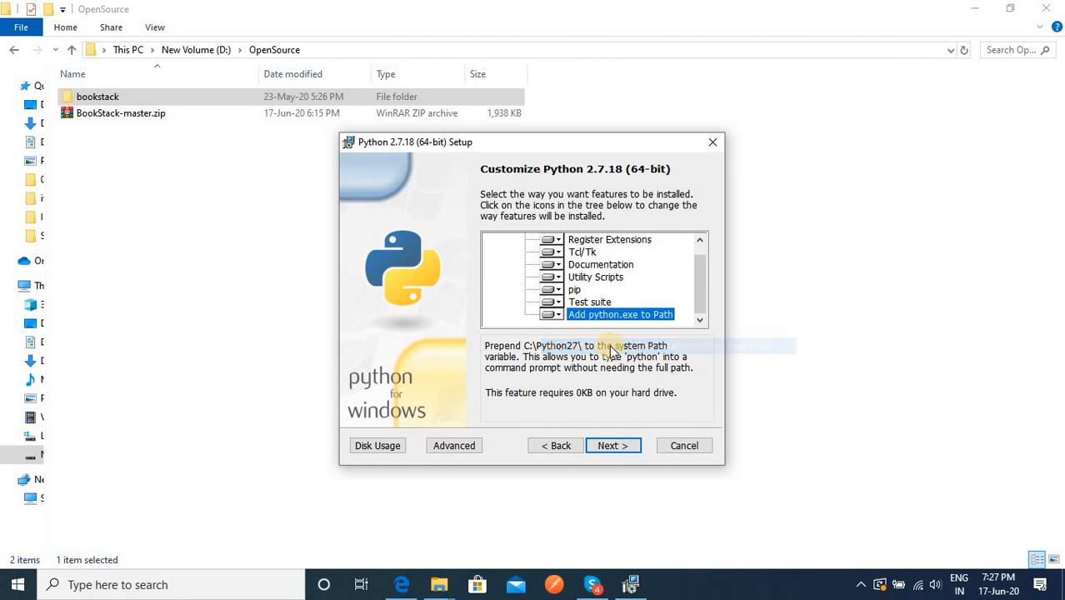
{"action": "left_click", "coordinate": [614, 445]}
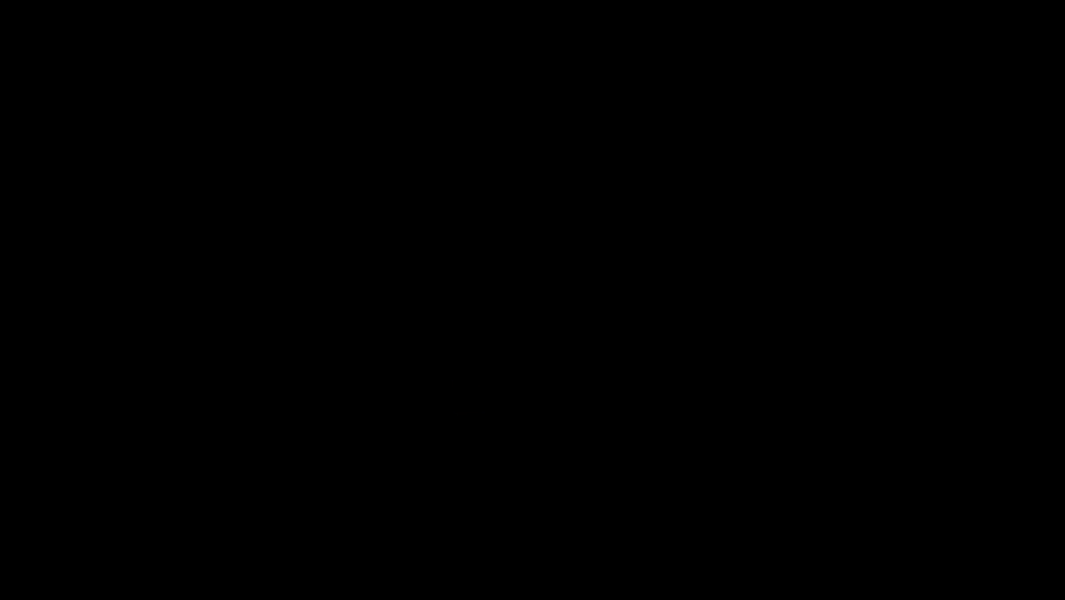
{"action": "left_click", "coordinate": [466, 399]}
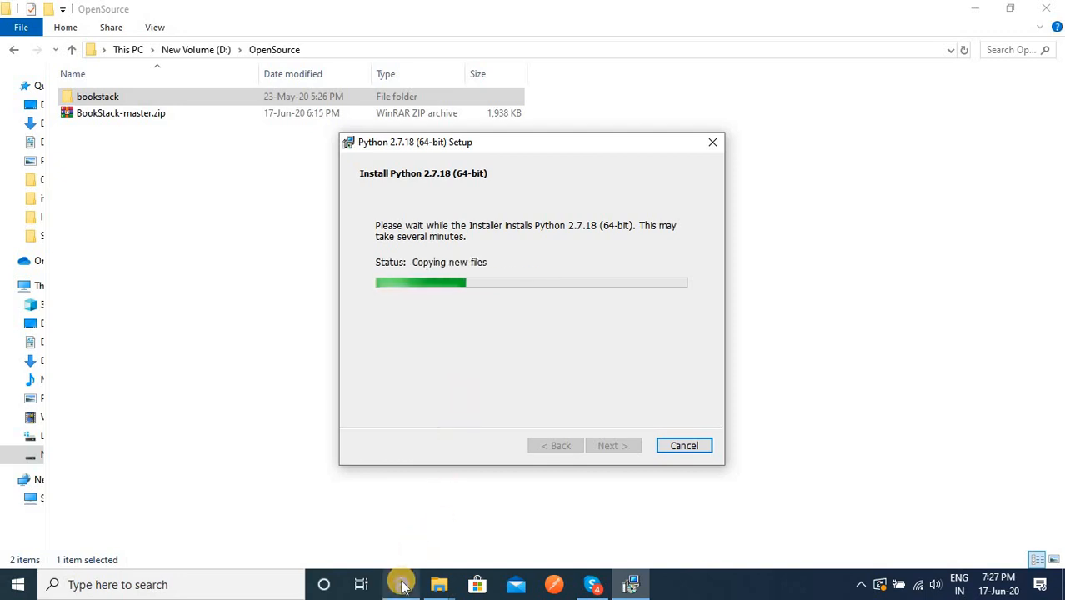
Switch to the browser to review the Node.js LTS download options, and close the finished Python 2.7.18 installer
{"action": "mouse_move", "coordinate": [403, 586]}
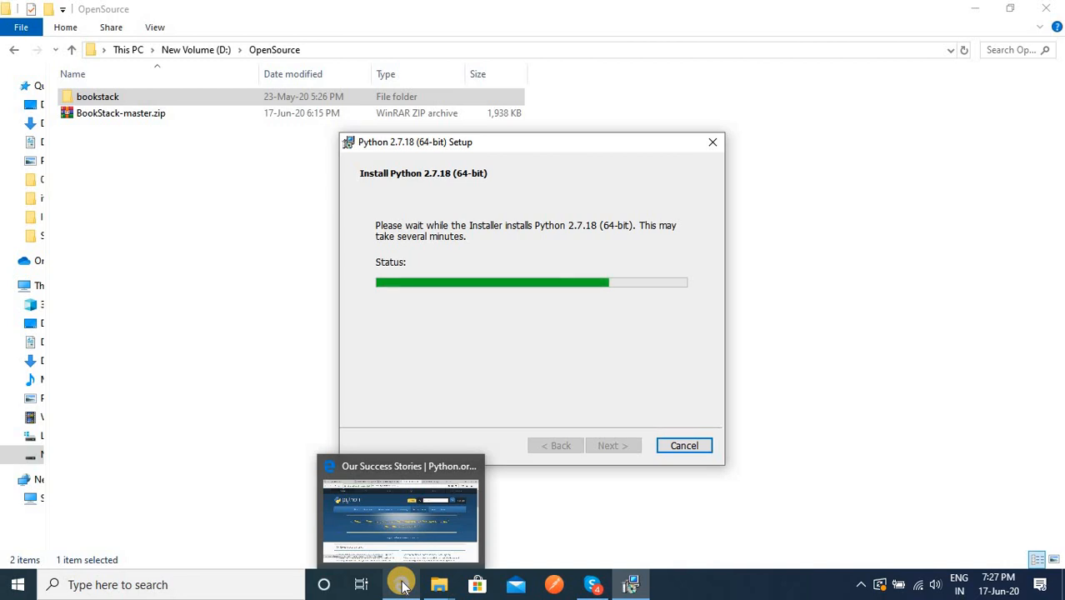
{"action": "left_click", "coordinate": [402, 586]}
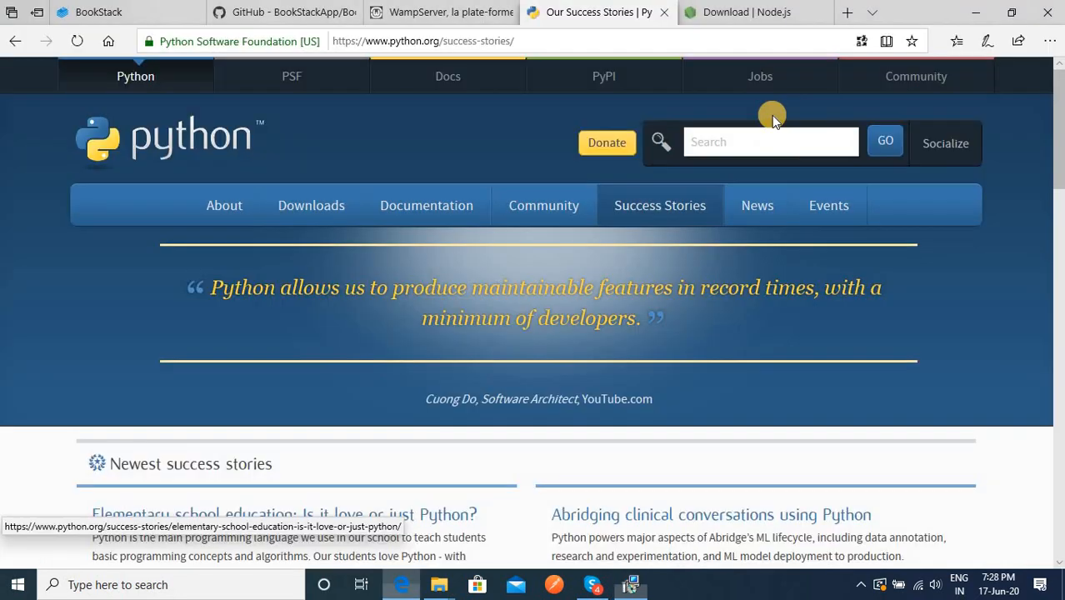
{"action": "left_click", "coordinate": [718, 12]}
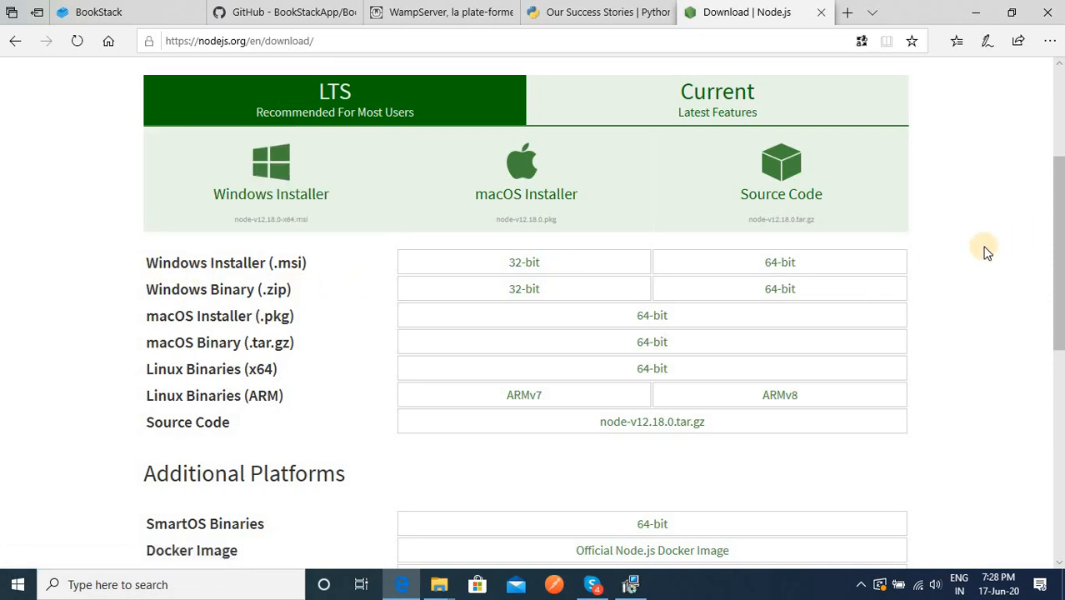
{"action": "scroll", "coordinate": [924, 301], "scroll_direction": "up", "scroll_amount": 1}
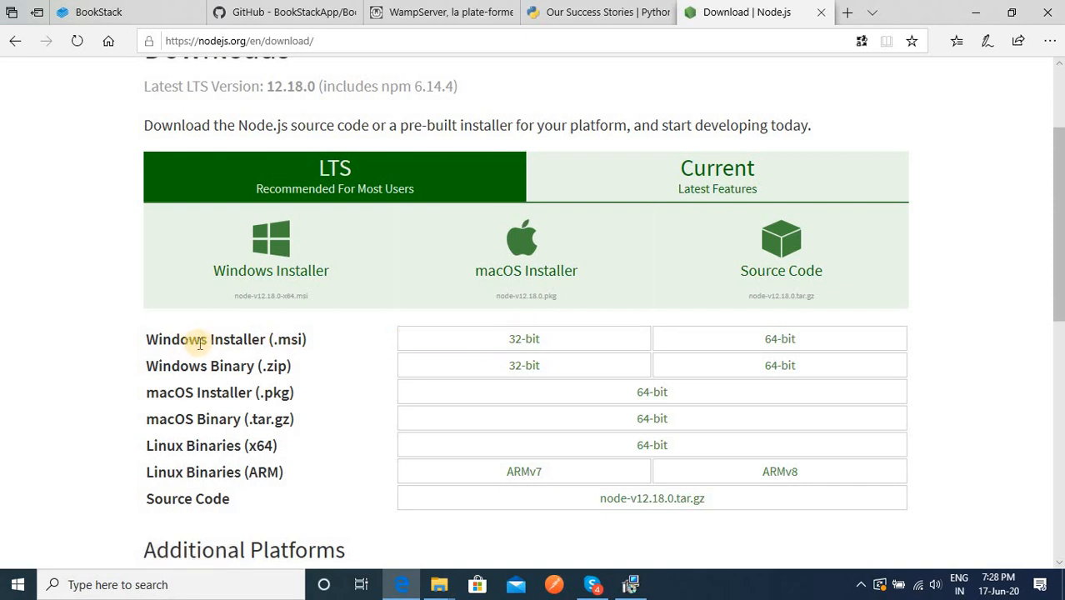
{"action": "scroll", "coordinate": [1008, 241], "scroll_direction": "up", "scroll_amount": 2}
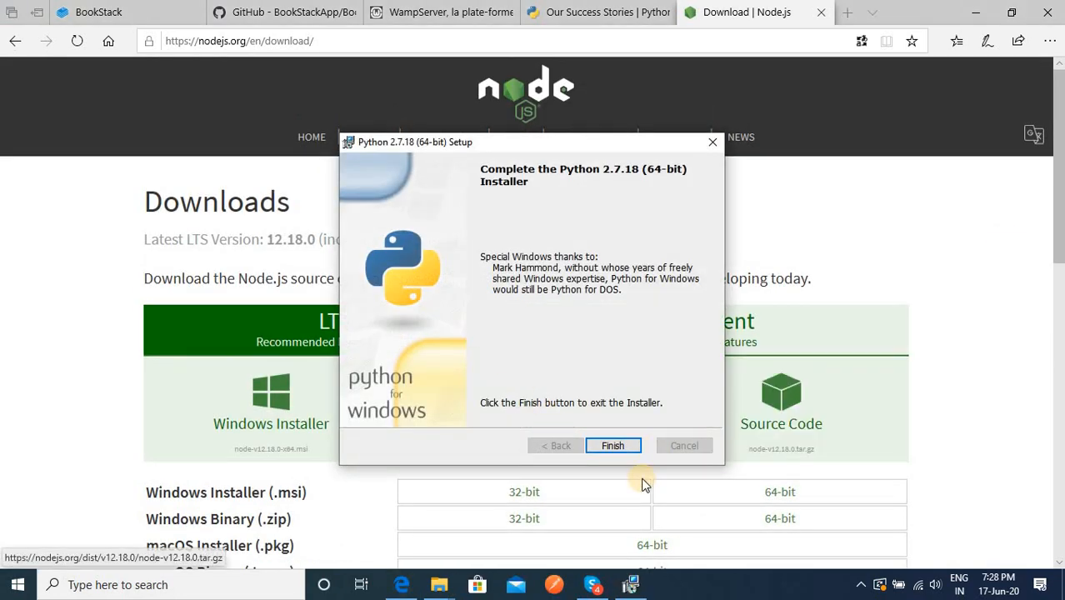
{"action": "left_click", "coordinate": [613, 445]}
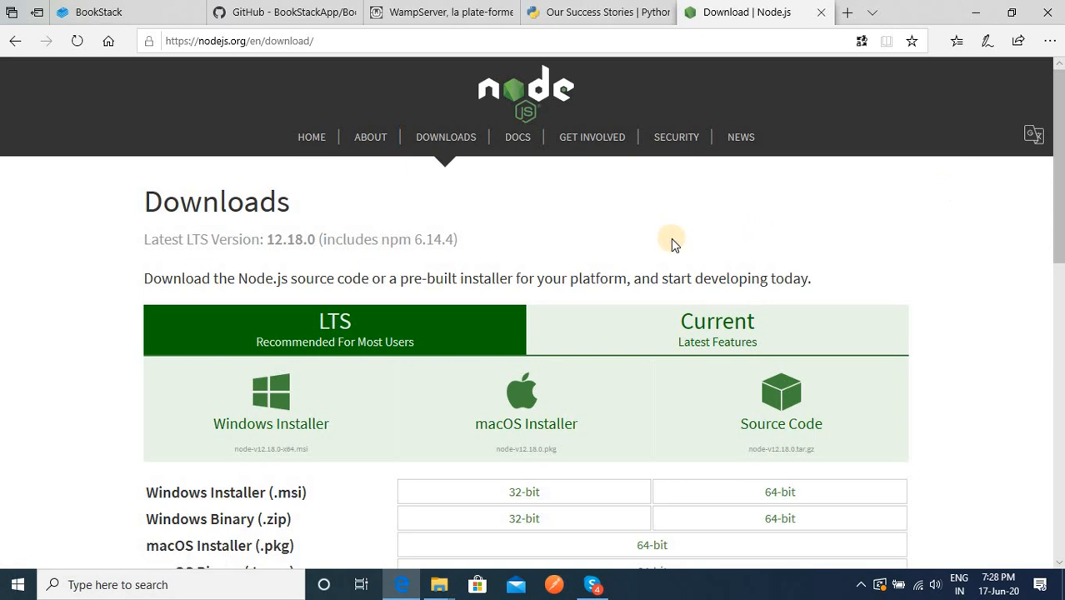
Open a Command Prompt and check the installed Node.js version with node --version
{"action": "key", "text": "super+r"}
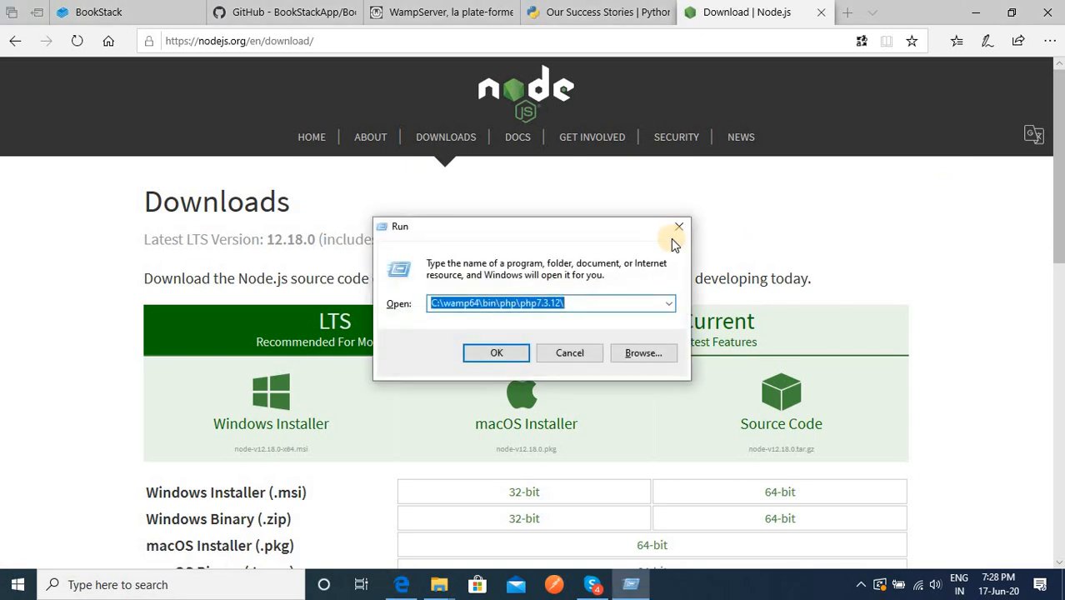
{"action": "type", "text": "cmd"}
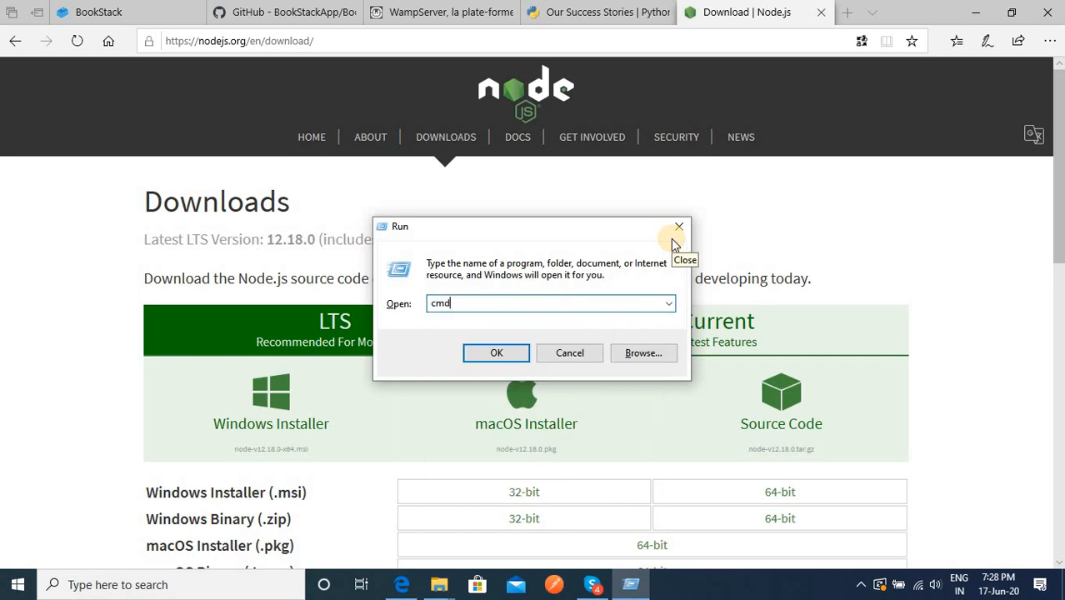
{"action": "key", "text": "Return"}
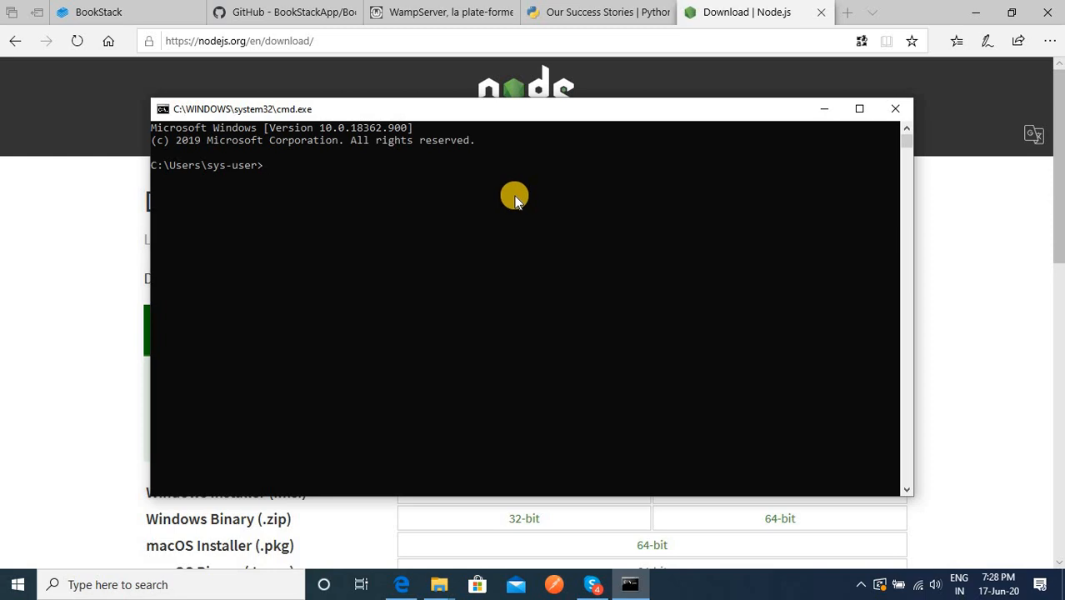
{"action": "type", "text": "node --version"}
{"action": "key", "text": "Return"}
Check the installed npm version with npm --version and exit the Command Prompt
{"action": "type", "text": "nom"}
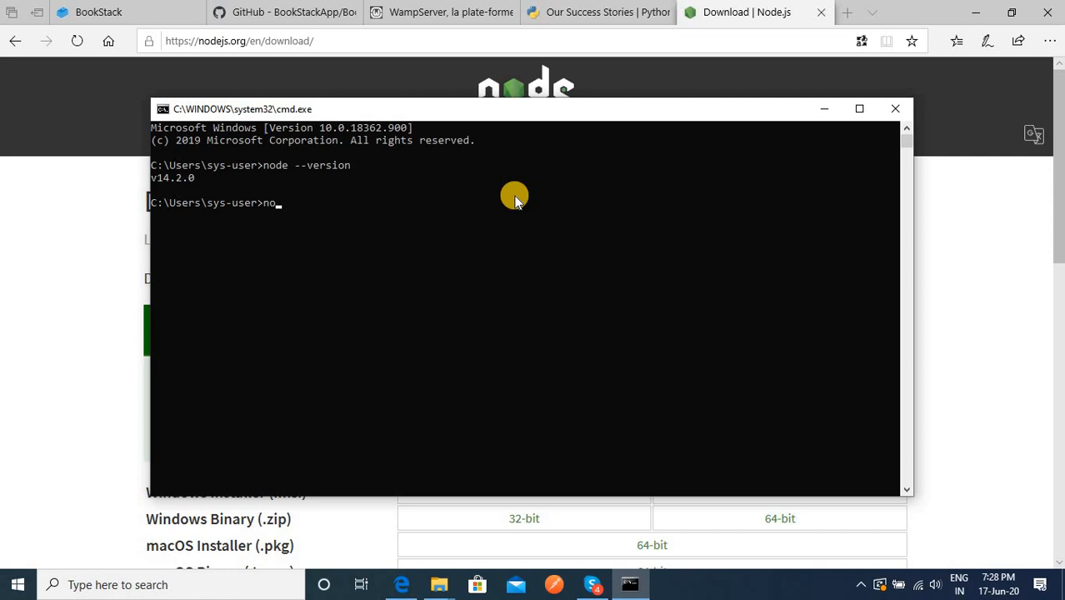
{"action": "key", "text": "BackSpace"}
{"action": "key", "text": "BackSpace"}
{"action": "key", "text": "BackSpace"}
{"action": "key", "text": "BackSpace"}
{"action": "type", "text": "npm --version"}
{"action": "key", "text": "Return"}
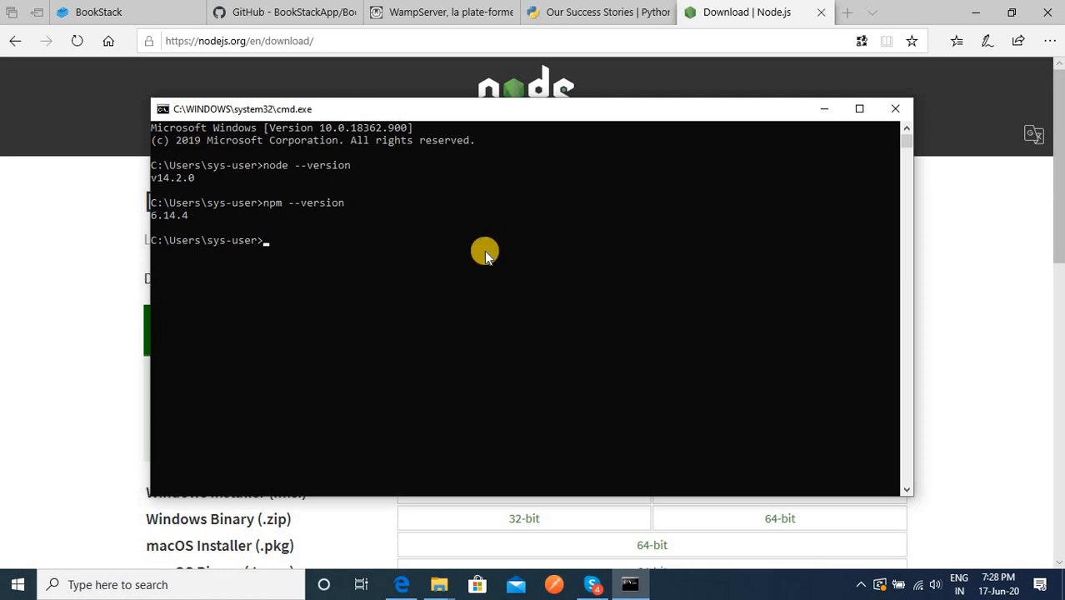
{"action": "type", "text": "xit"}
{"action": "key", "text": "Return"}
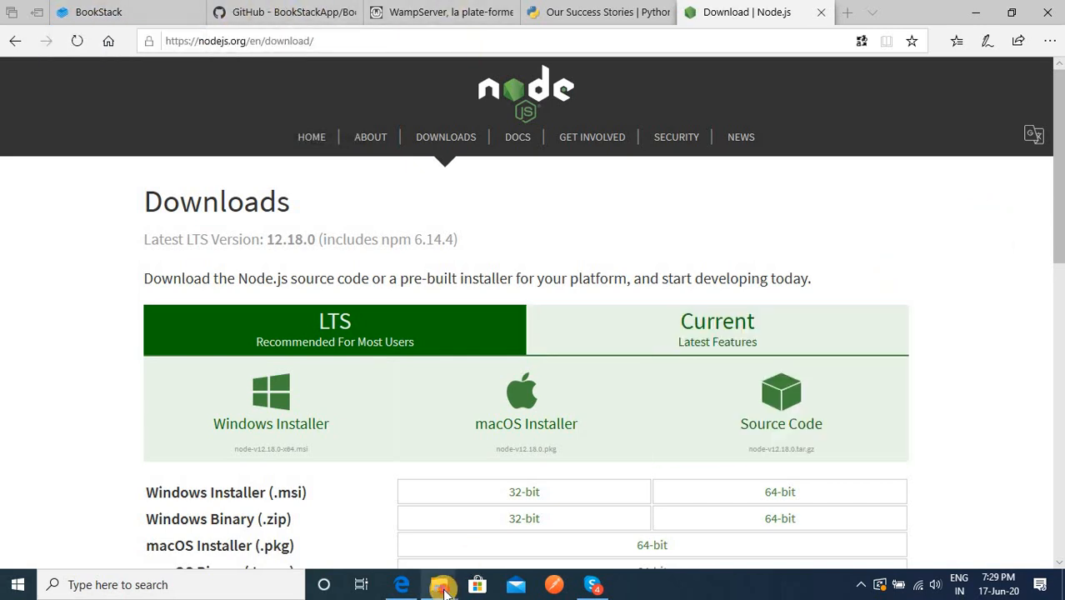
Switch to File Explorer's OpenSource window, open the bookstack folder and launch a Command Prompt in it
{"action": "mouse_move", "coordinate": [439, 584]}
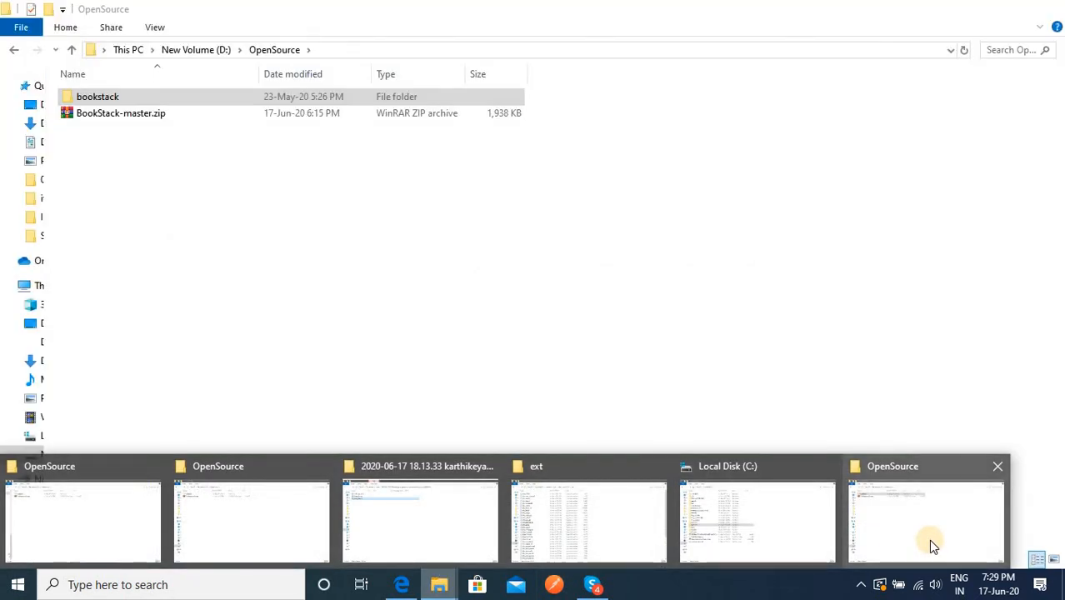
{"action": "left_click", "coordinate": [932, 548]}
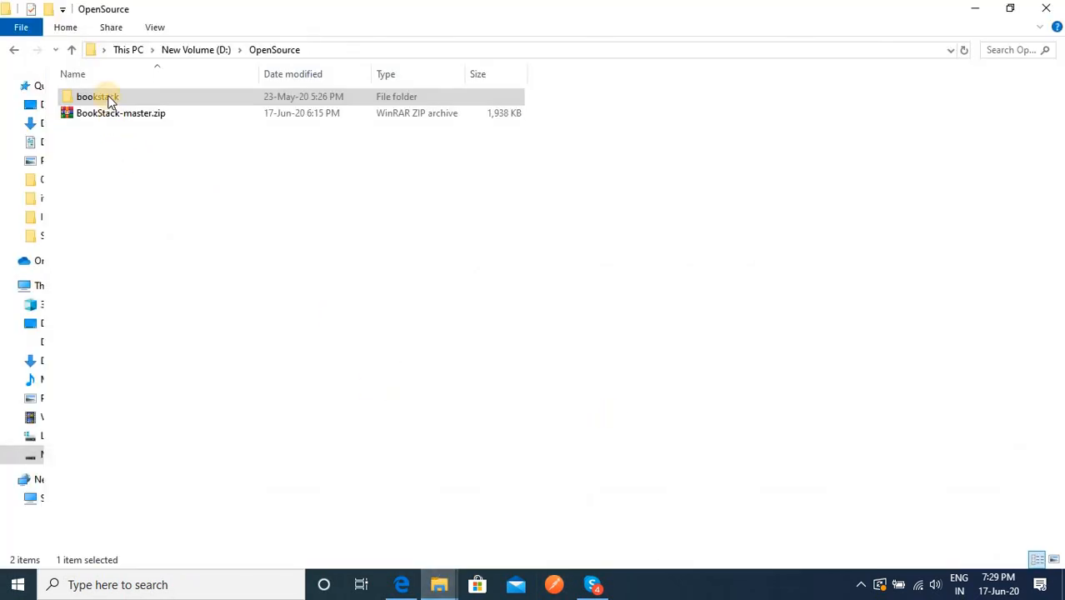
{"action": "double_click", "coordinate": [104, 97]}
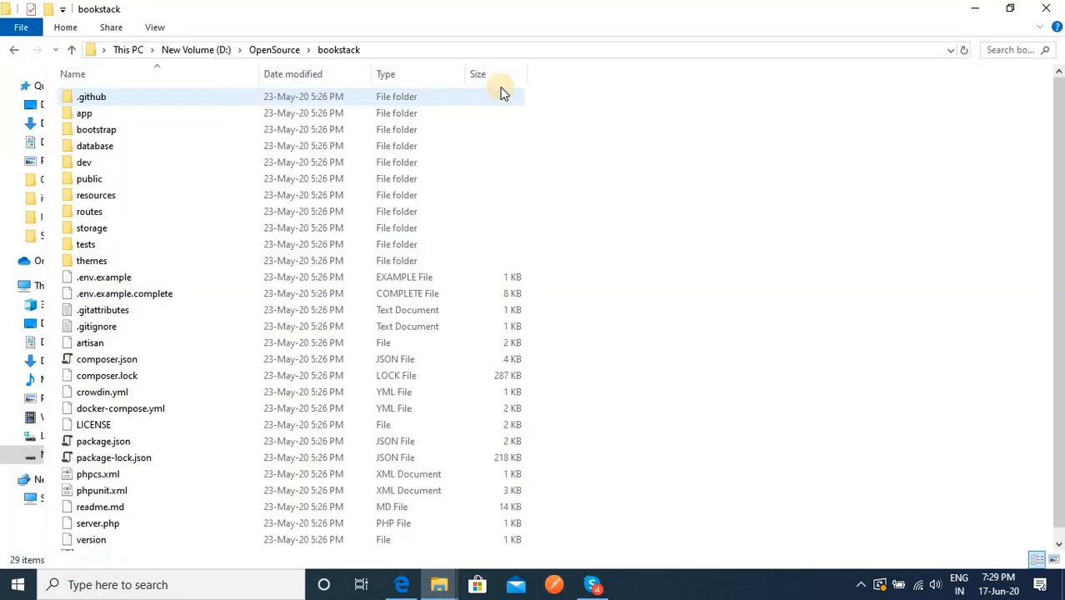
{"action": "left_click", "coordinate": [463, 52]}
{"action": "type", "text": "cmd"}
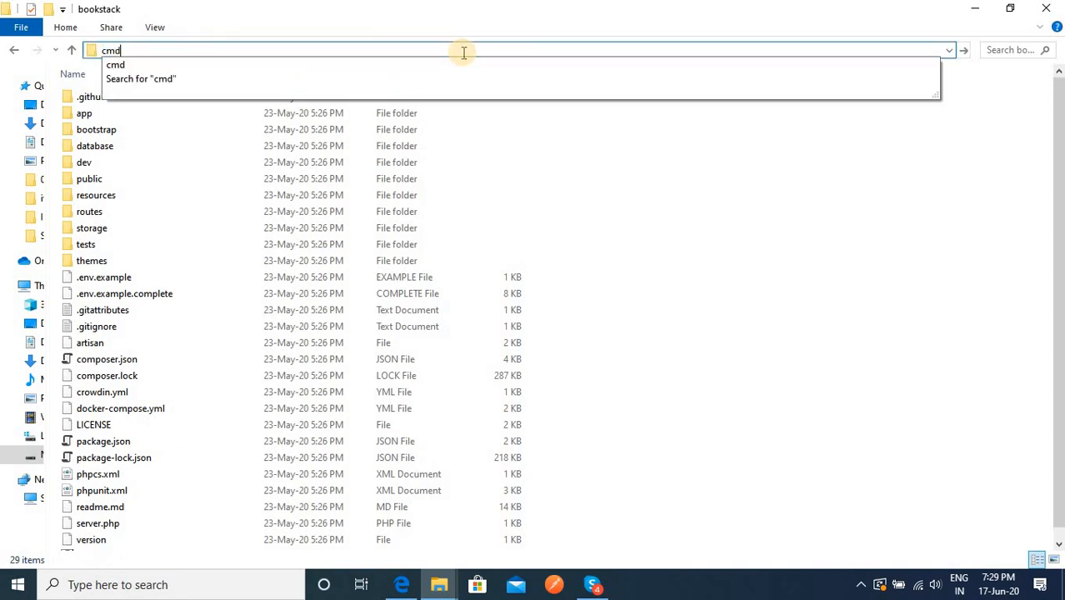
{"action": "key", "text": "Return"}
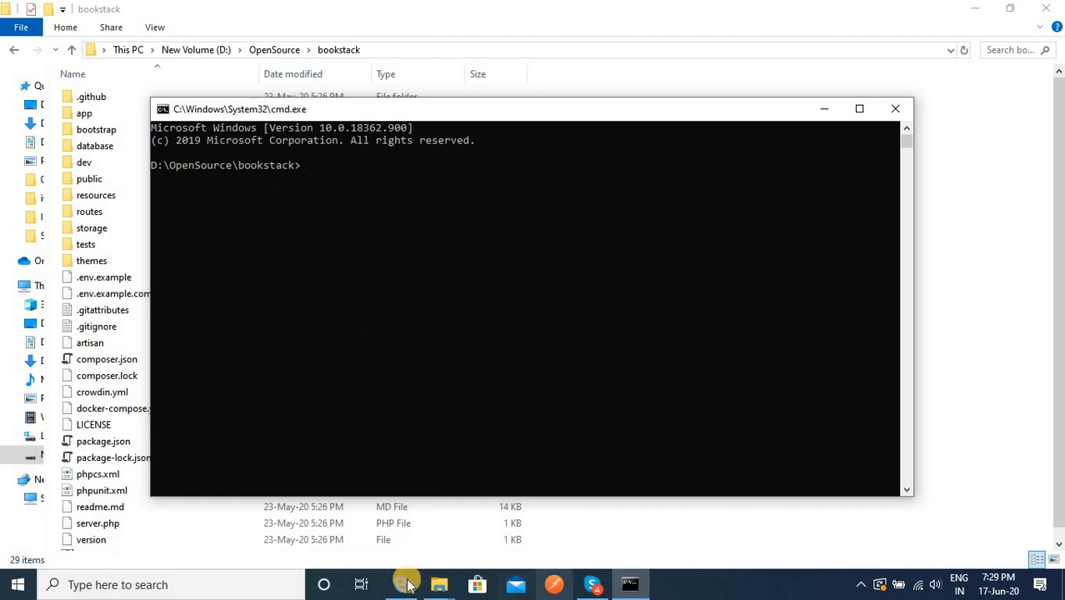
Switch to the browser and find the Manual Installation instructions in BookStack's installation documentation
{"action": "mouse_move", "coordinate": [399, 588]}
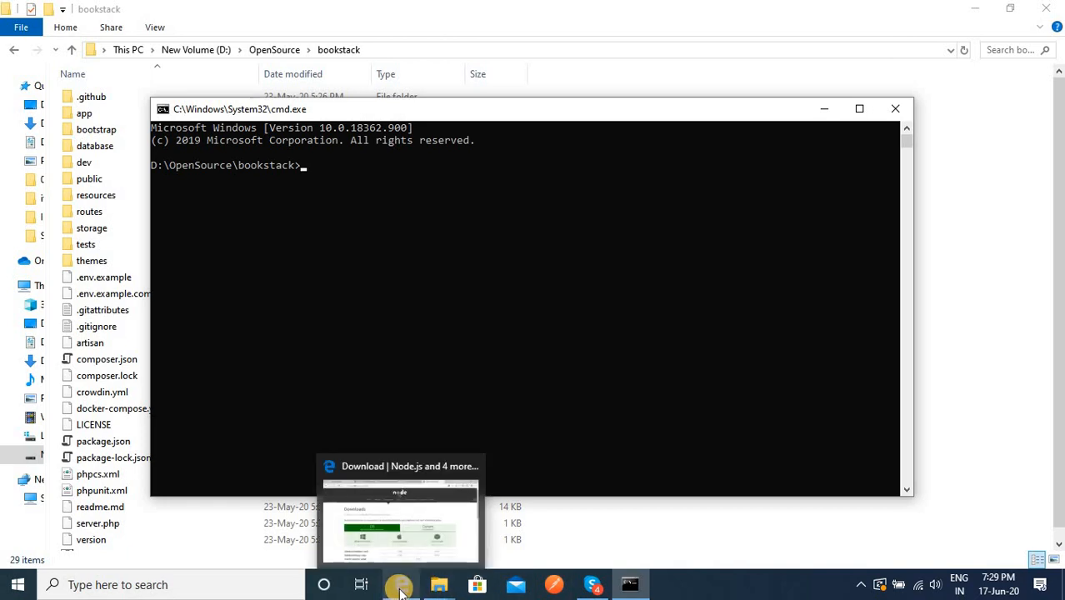
{"action": "left_click", "coordinate": [399, 588]}
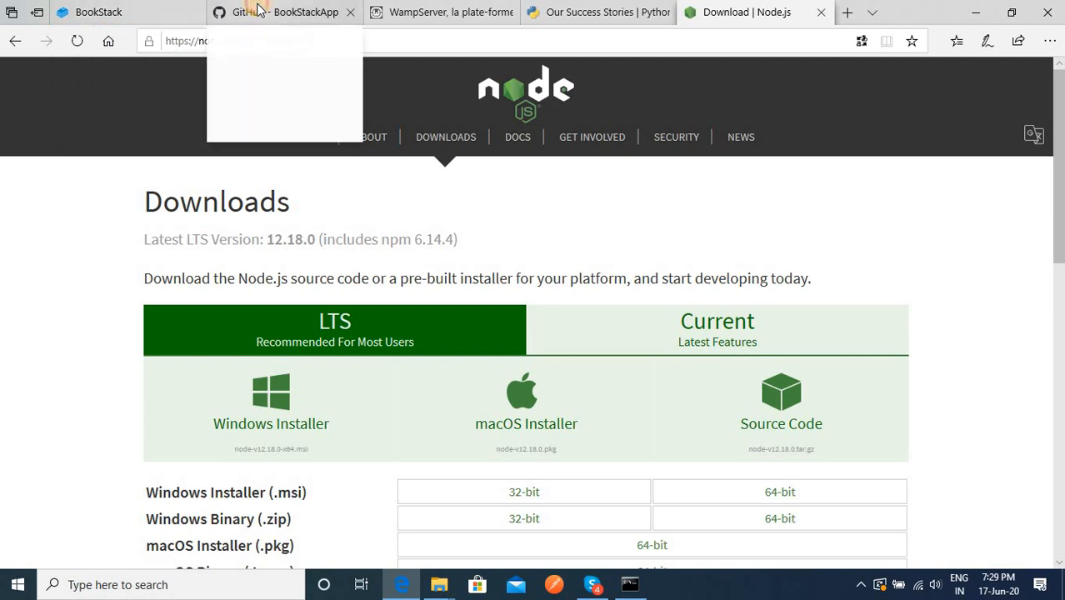
{"action": "left_click", "coordinate": [283, 13]}
{"action": "left_click", "coordinate": [117, 13]}
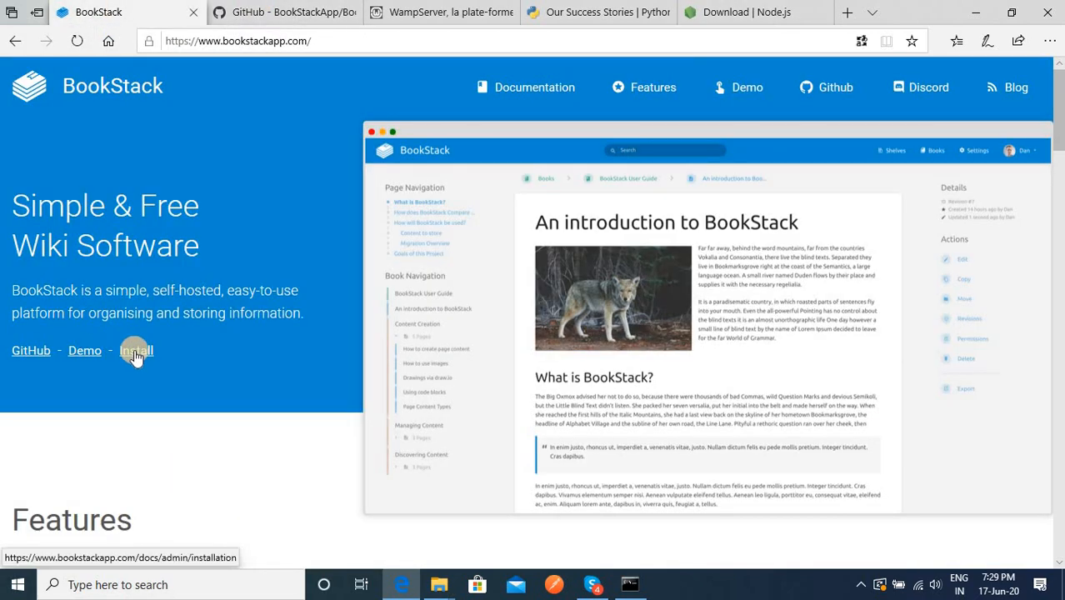
{"action": "left_click", "coordinate": [135, 352]}
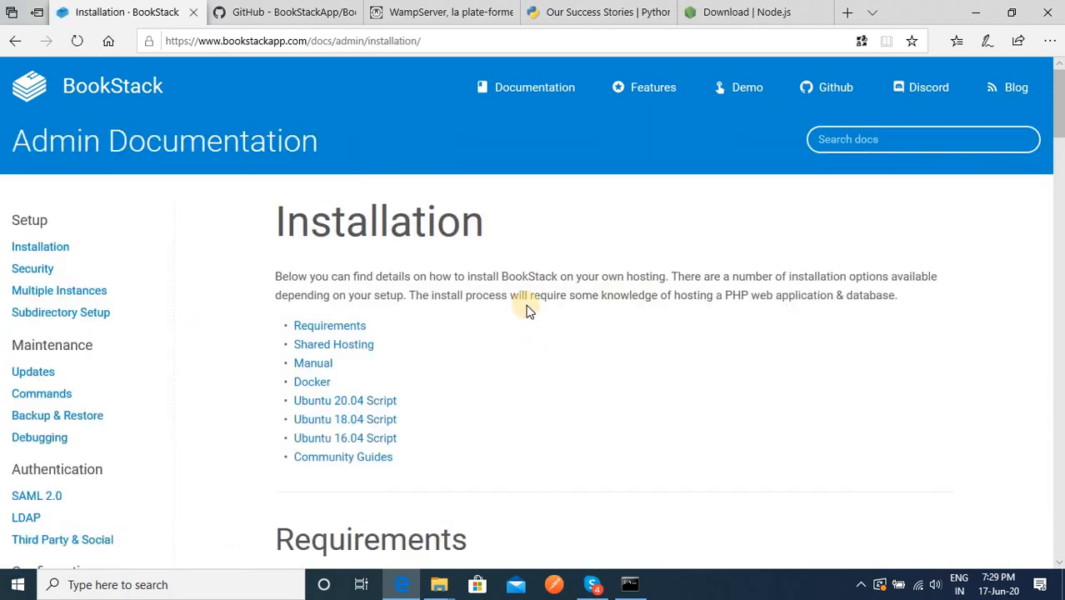
{"action": "scroll", "coordinate": [525, 307], "scroll_direction": "down", "scroll_amount": 9}
{"action": "scroll", "coordinate": [525, 250], "scroll_direction": "down", "scroll_amount": 3}
{"action": "scroll", "coordinate": [566, 232], "scroll_direction": "up", "scroll_amount": 2}
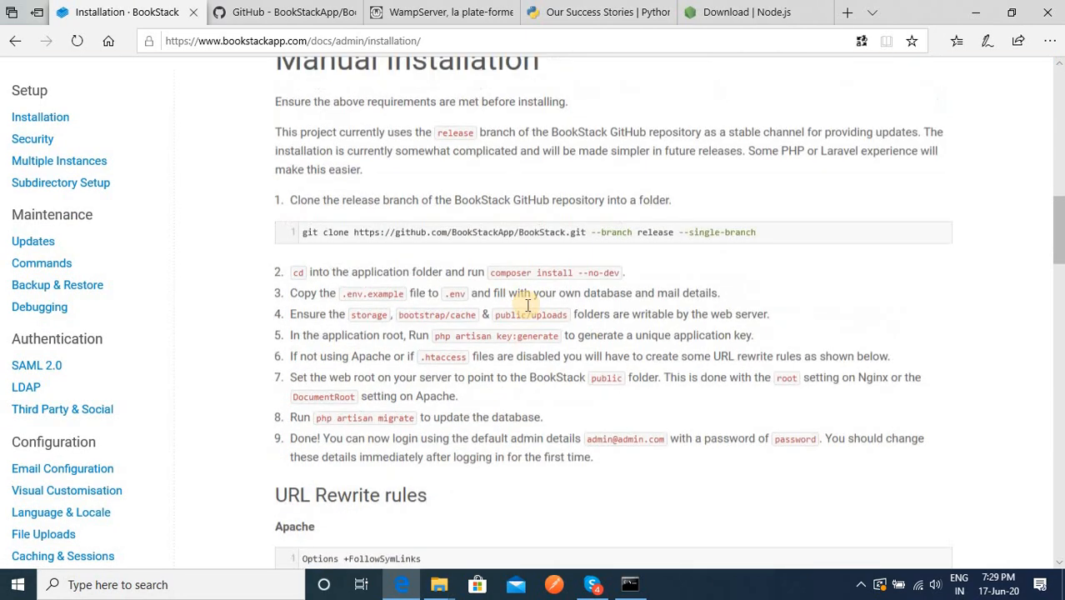
{"action": "scroll", "coordinate": [619, 287], "scroll_direction": "down", "scroll_amount": 2}
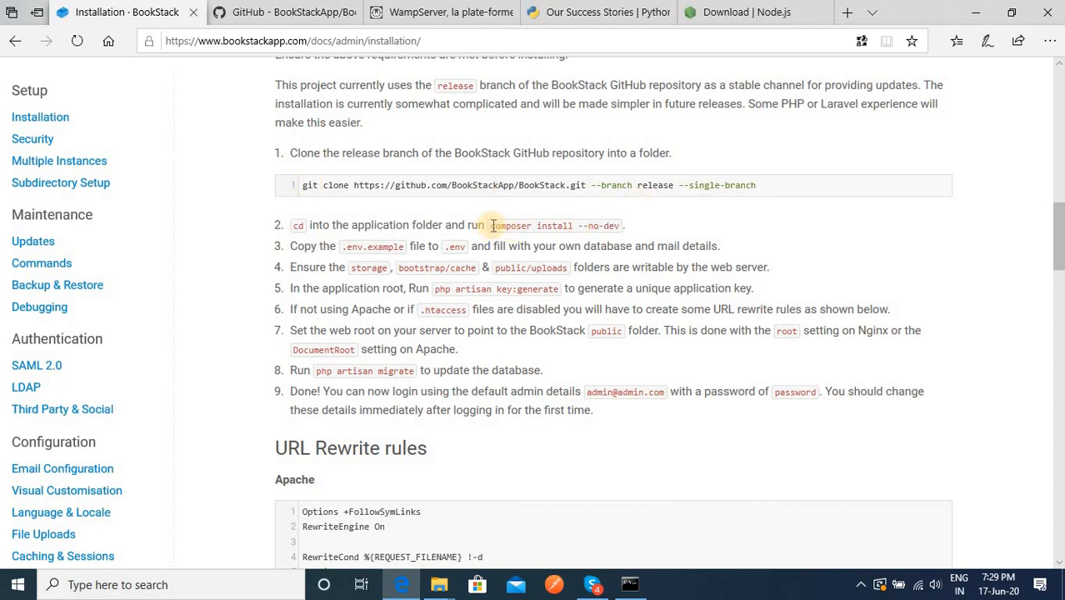
Copy the documented composer install --no-dev command, run it in the bookstack Command Prompt and highlight ext-tidy in its output
{"action": "left_click_drag", "start_coordinate": [490, 225], "coordinate": [624, 225]}
{"action": "key", "text": "ctrl+c"}
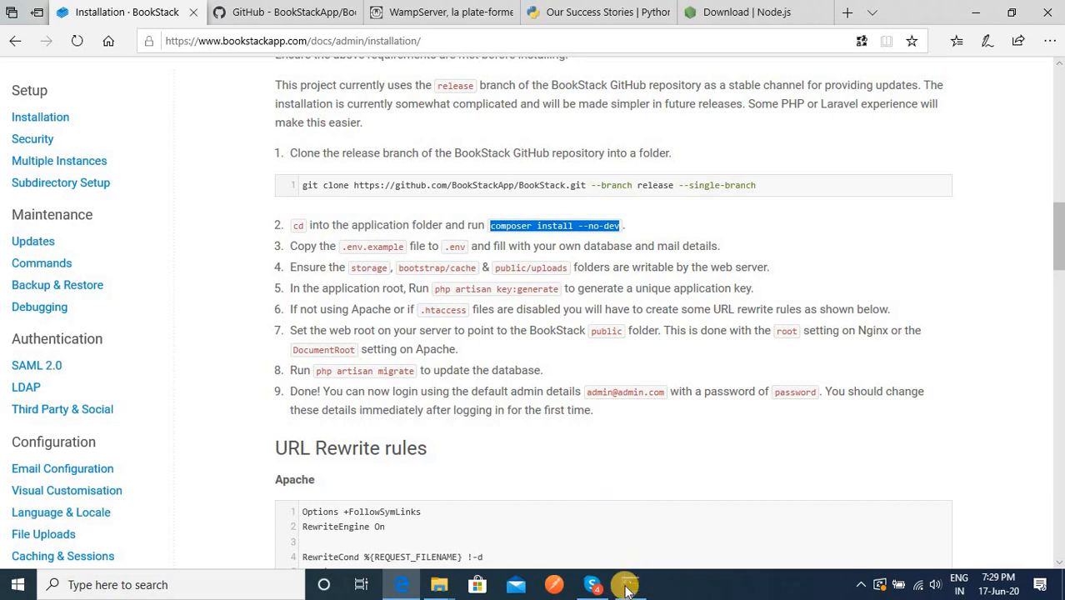
{"action": "key", "text": "alt+Tab"}
{"action": "key", "text": "ctrl+v"}
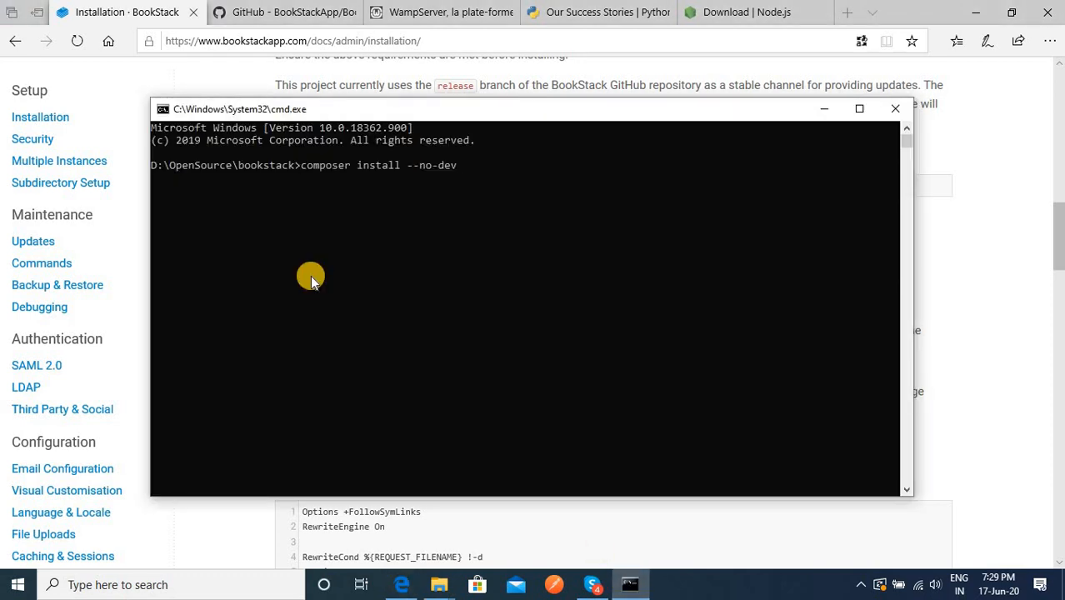
{"action": "key", "text": "Return"}
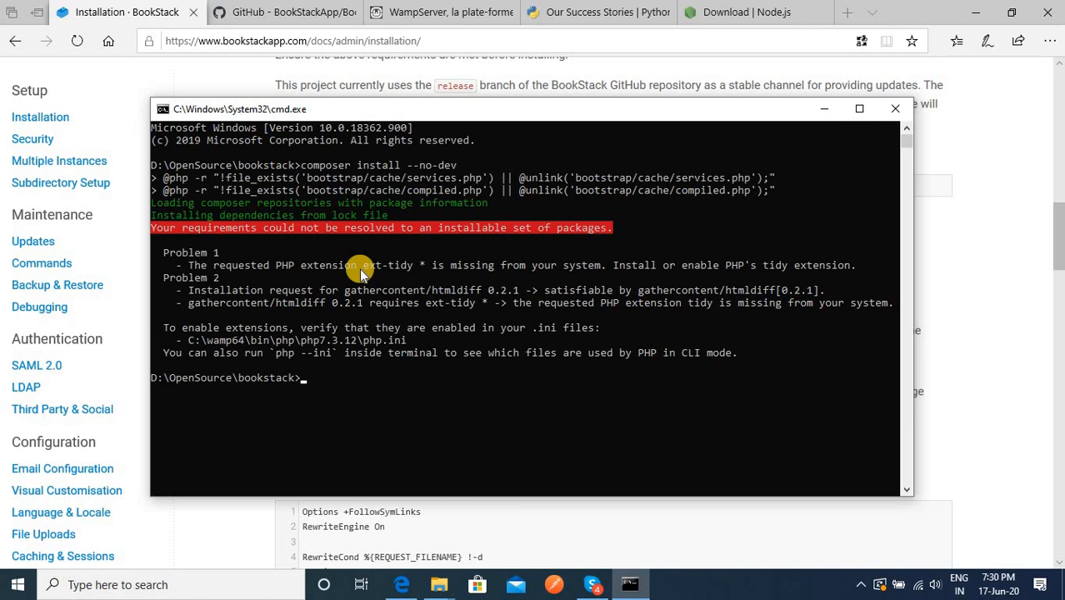
{"action": "left_click_drag", "start_coordinate": [360, 268], "coordinate": [404, 272]}
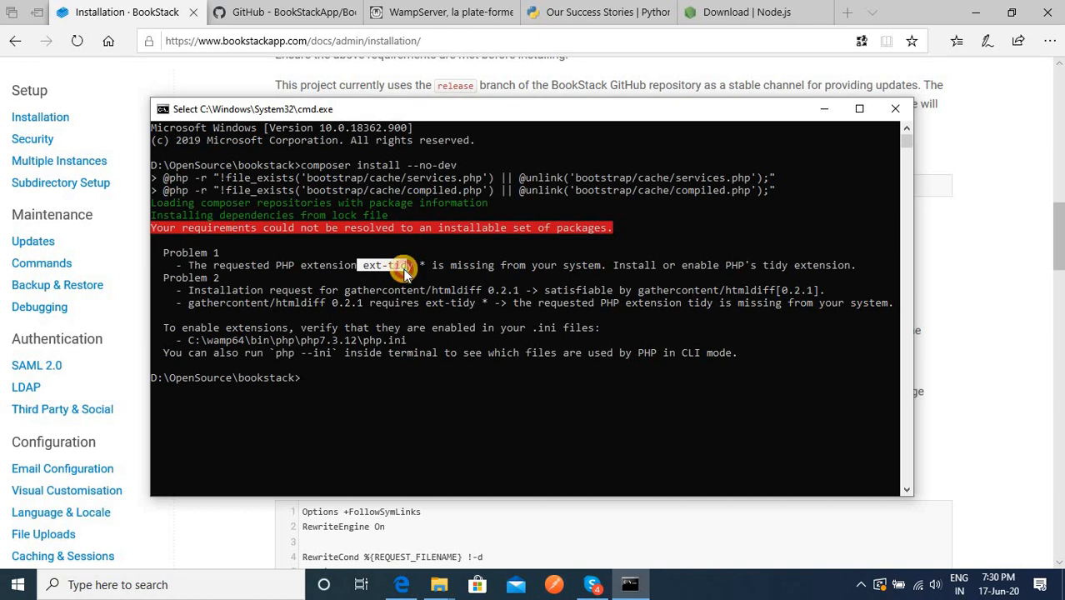
{"action": "left_click_drag", "start_coordinate": [404, 269], "coordinate": [420, 271]}
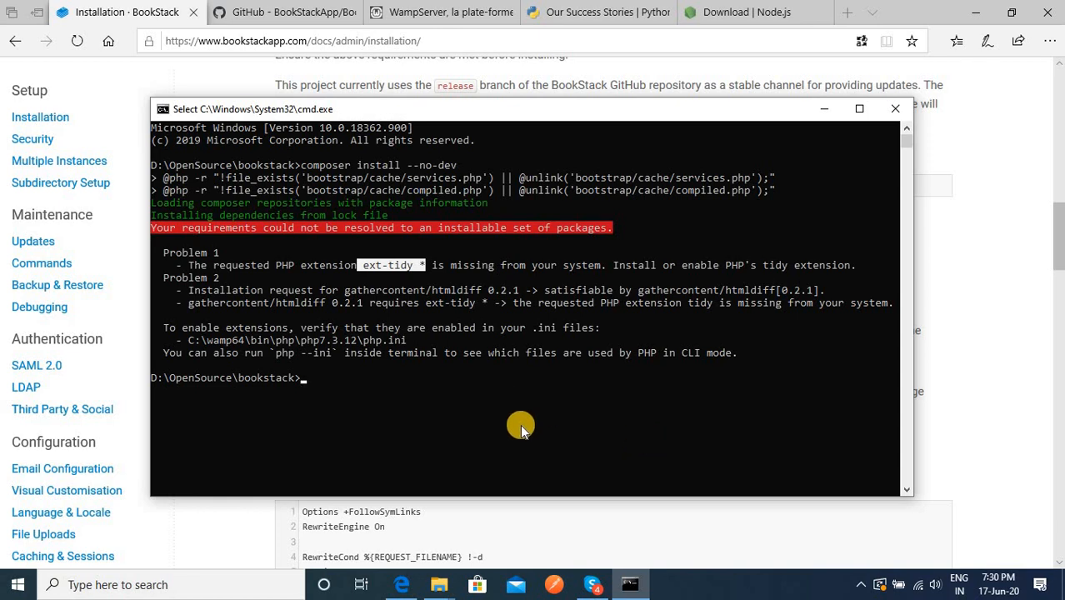
Switch to File Explorer's Local Disk (C:) window and open the wamp64 folder
{"action": "left_click", "coordinate": [442, 587]}
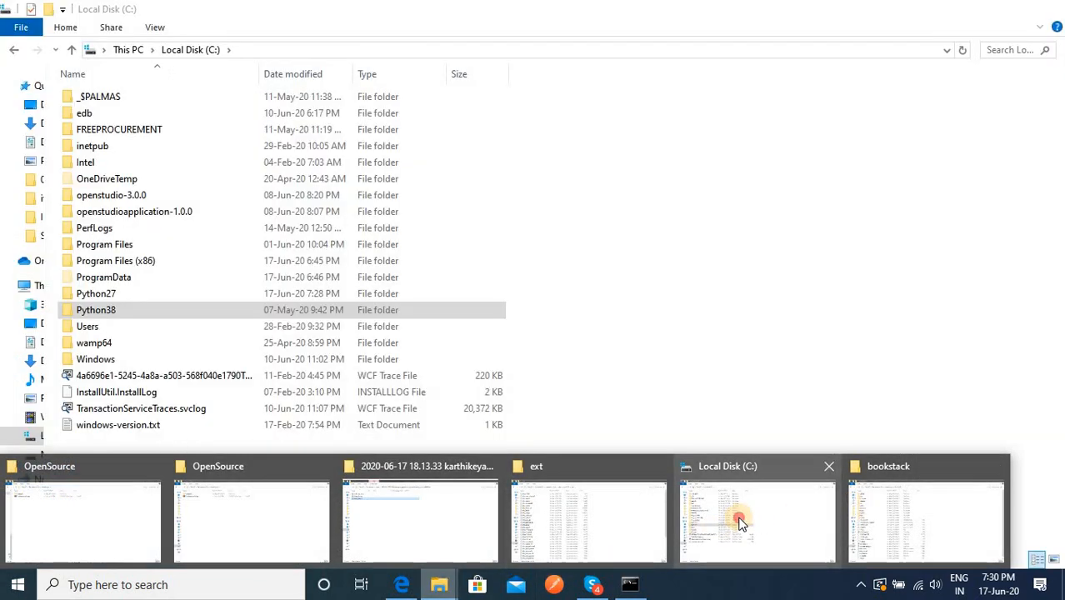
{"action": "left_click", "coordinate": [739, 518]}
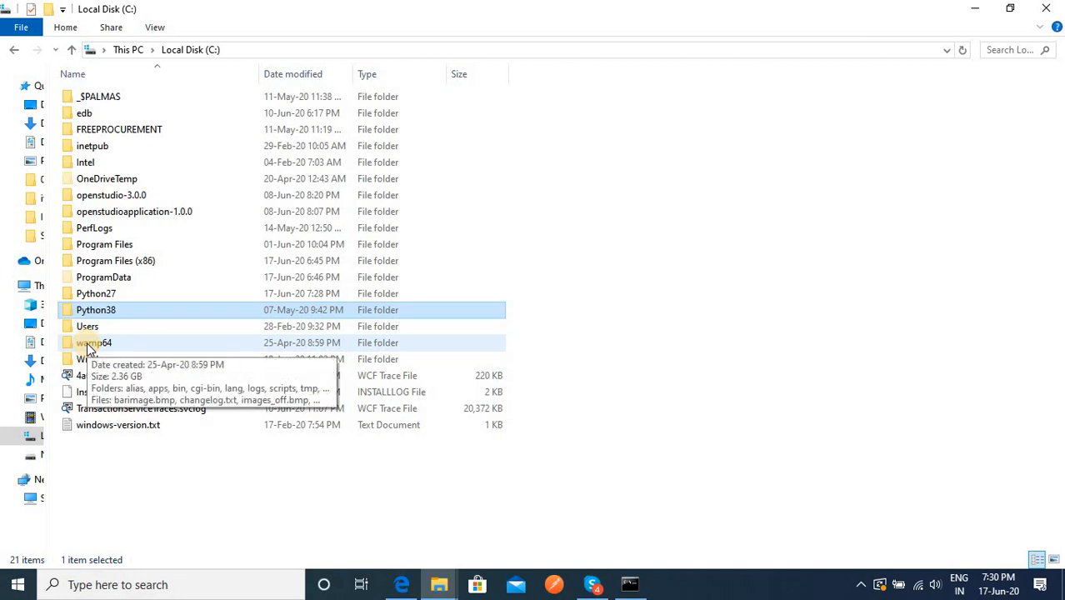
{"action": "left_click", "coordinate": [239, 49]}
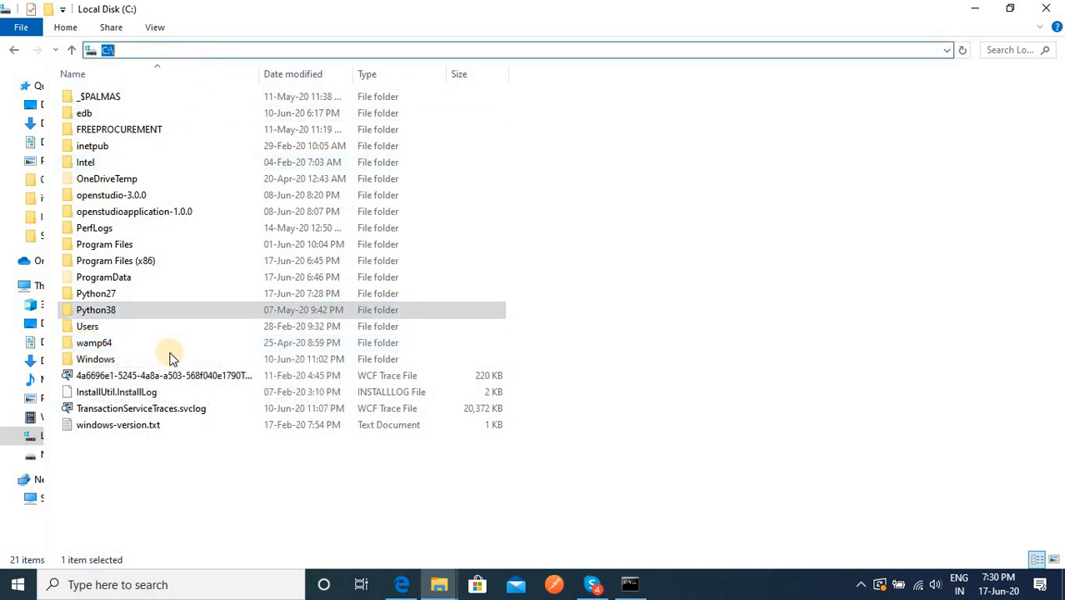
{"action": "double_click", "coordinate": [95, 345]}
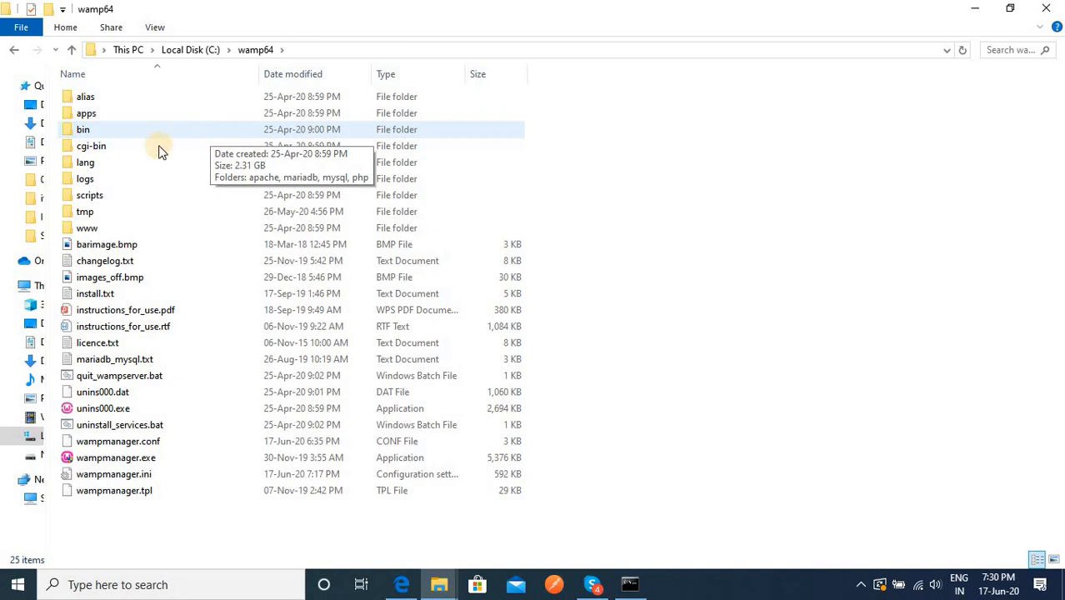
Switch to the bookstack Command Prompt and run php --ini to find the PHP configuration file in use
{"action": "key", "text": "alt+Tab"}
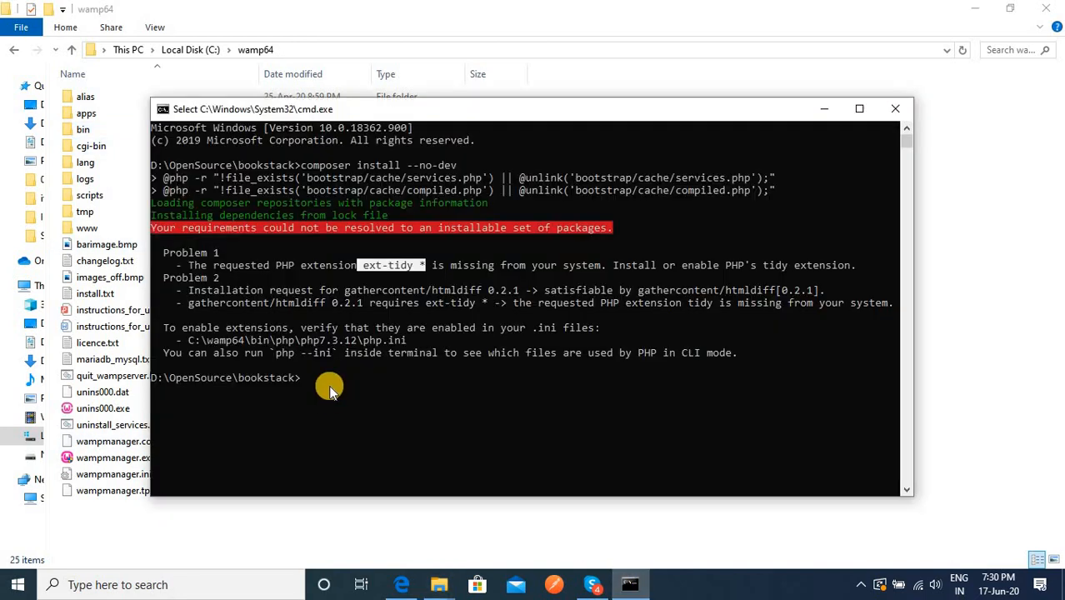
{"action": "type", "text": "ph"}
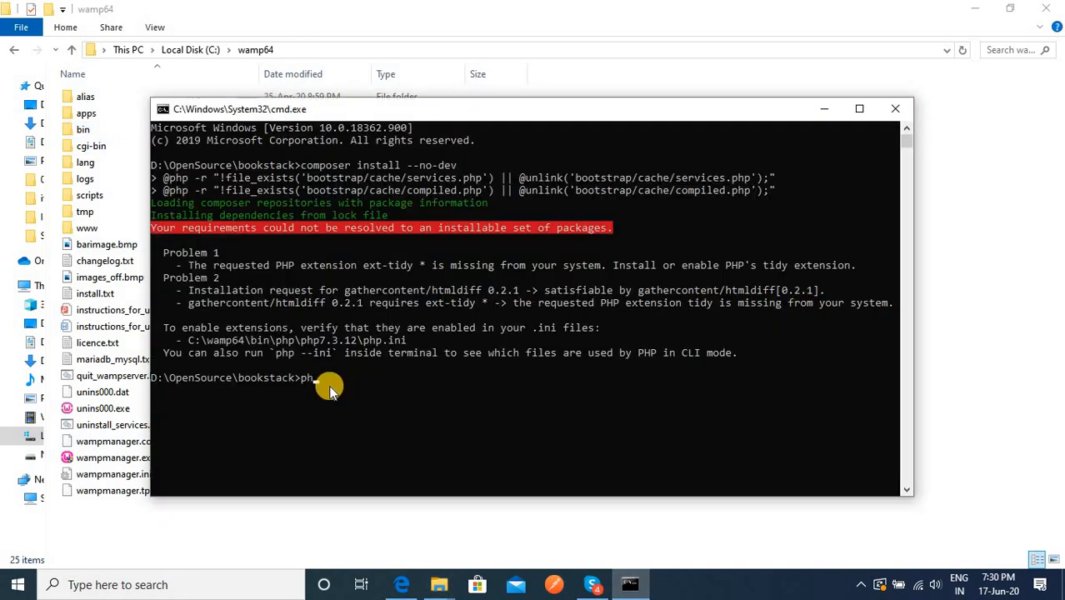
{"action": "type", "text": "p --ini"}
{"action": "left_click_drag", "start_coordinate": [269, 353], "coordinate": [338, 354]}
{"action": "left_click", "coordinate": [372, 381]}
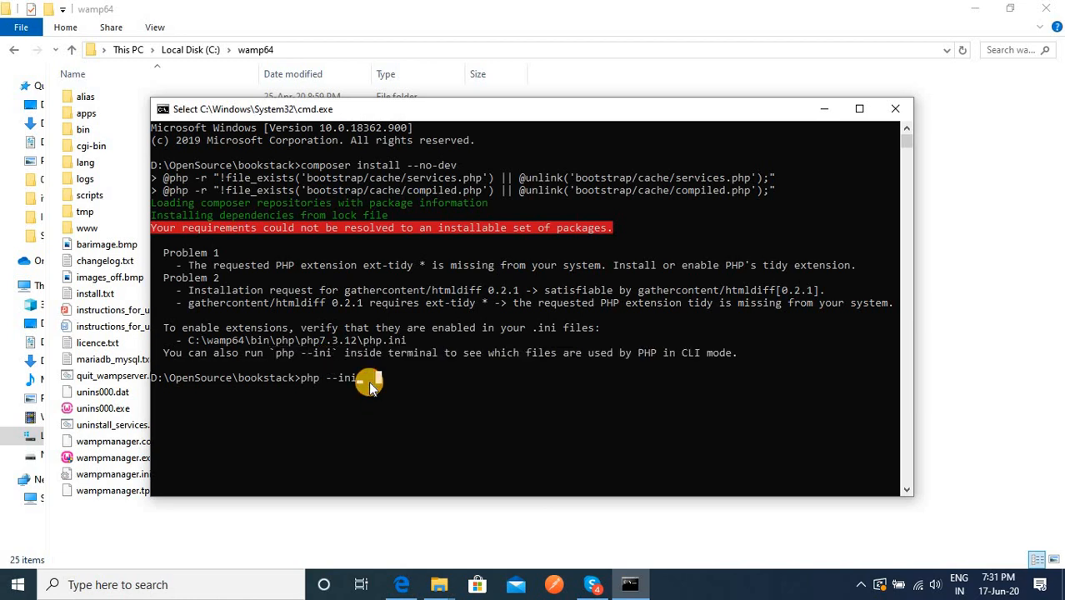
{"action": "key", "text": "Escape"}
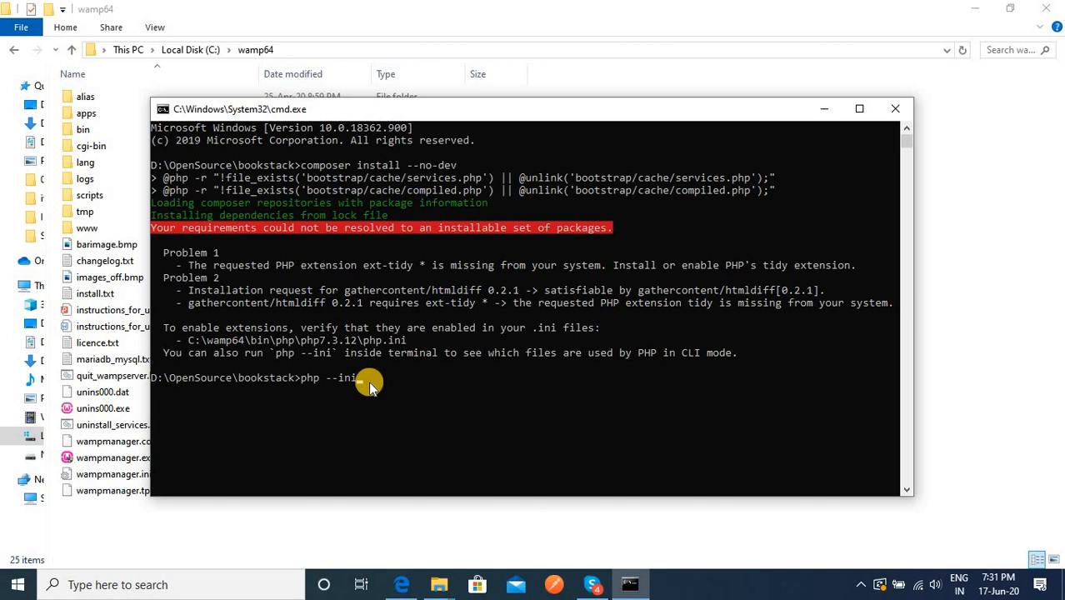
{"action": "key", "text": "Return"}
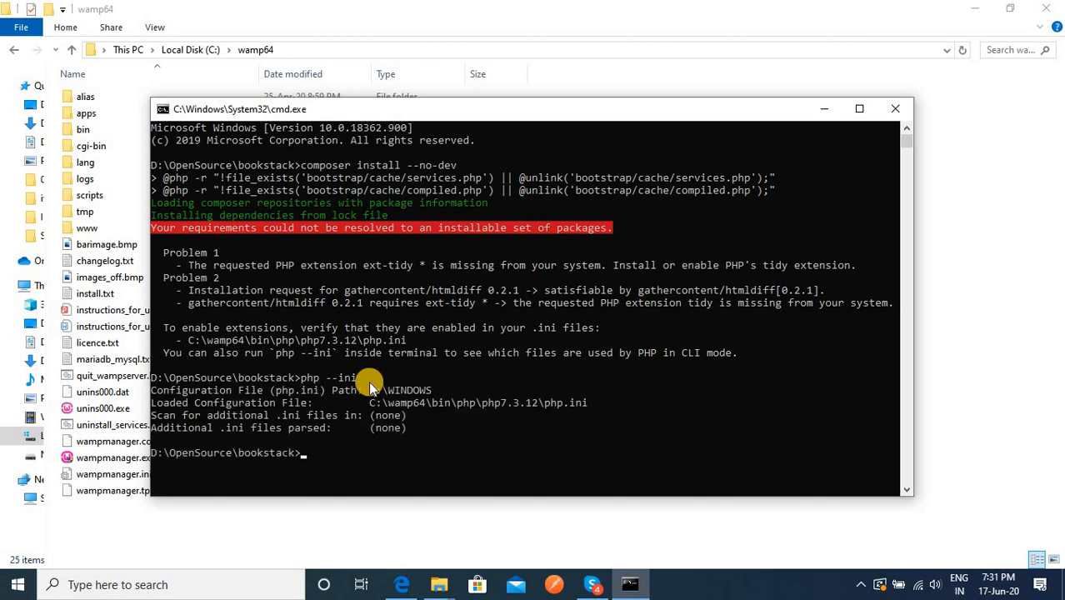
Copy the path C:\wamp64\bin\php\php7.3.12\ from the Command Prompt output and open that folder in File Explorer
{"action": "left_click_drag", "start_coordinate": [190, 341], "coordinate": [406, 341]}
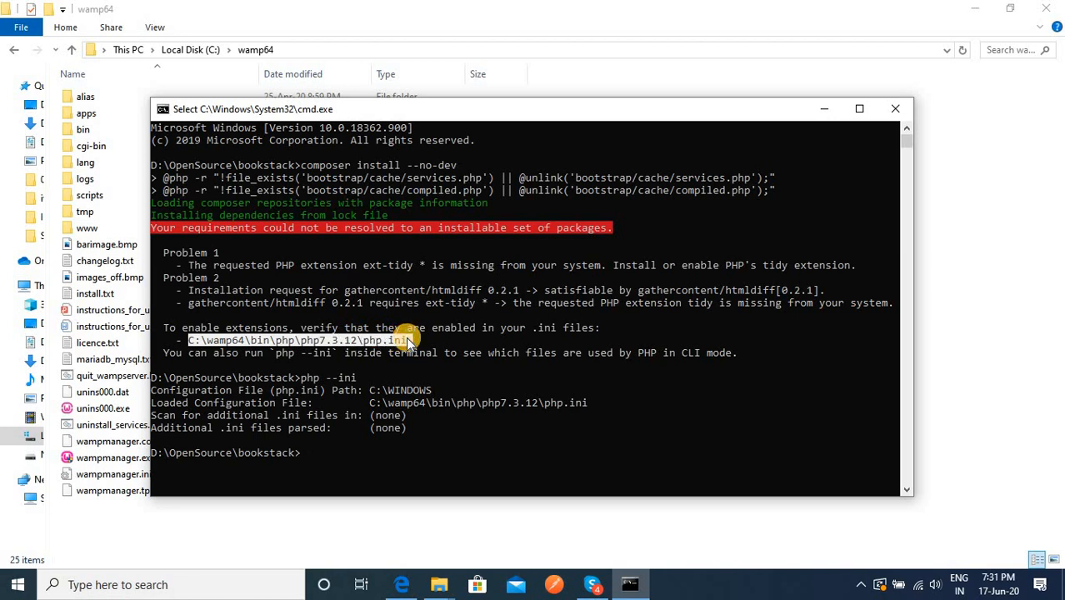
{"action": "left_click", "coordinate": [348, 328]}
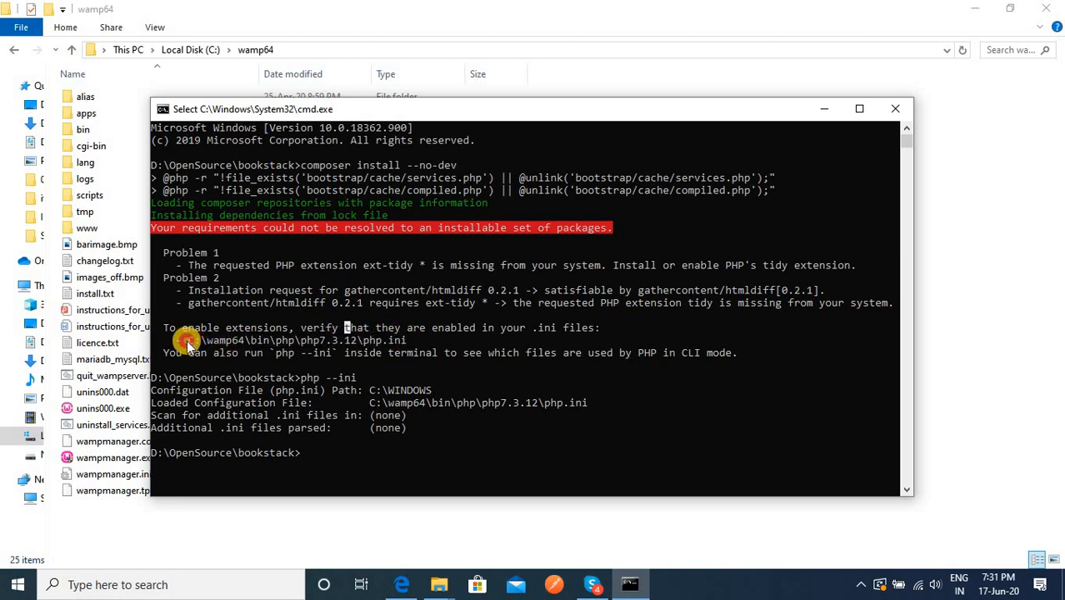
{"action": "left_click", "coordinate": [189, 340]}
{"action": "left_click_drag", "start_coordinate": [189, 340], "coordinate": [358, 341]}
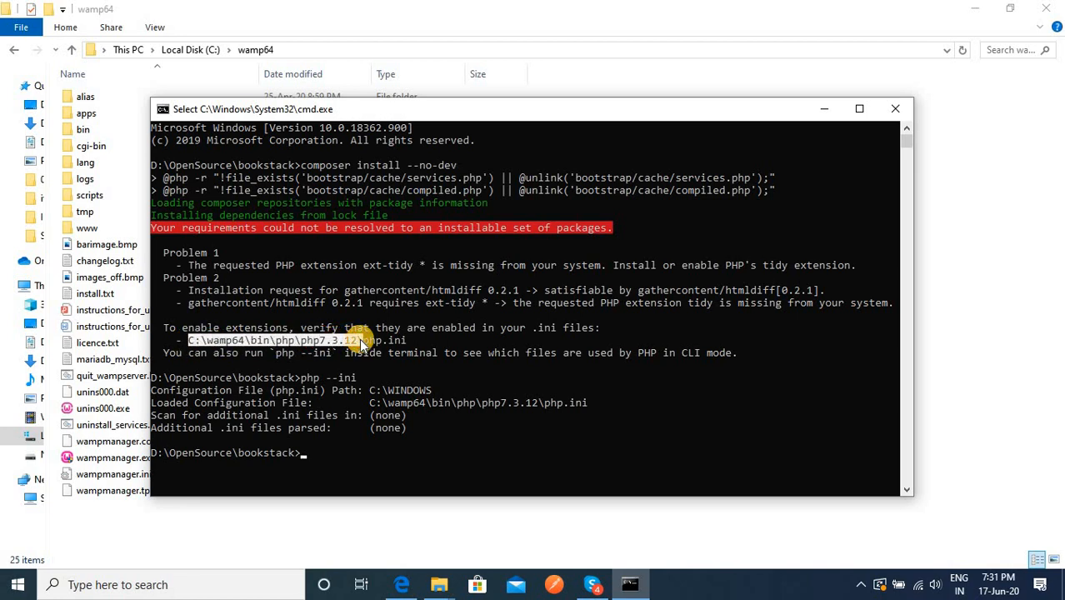
{"action": "right_click", "coordinate": [358, 342]}
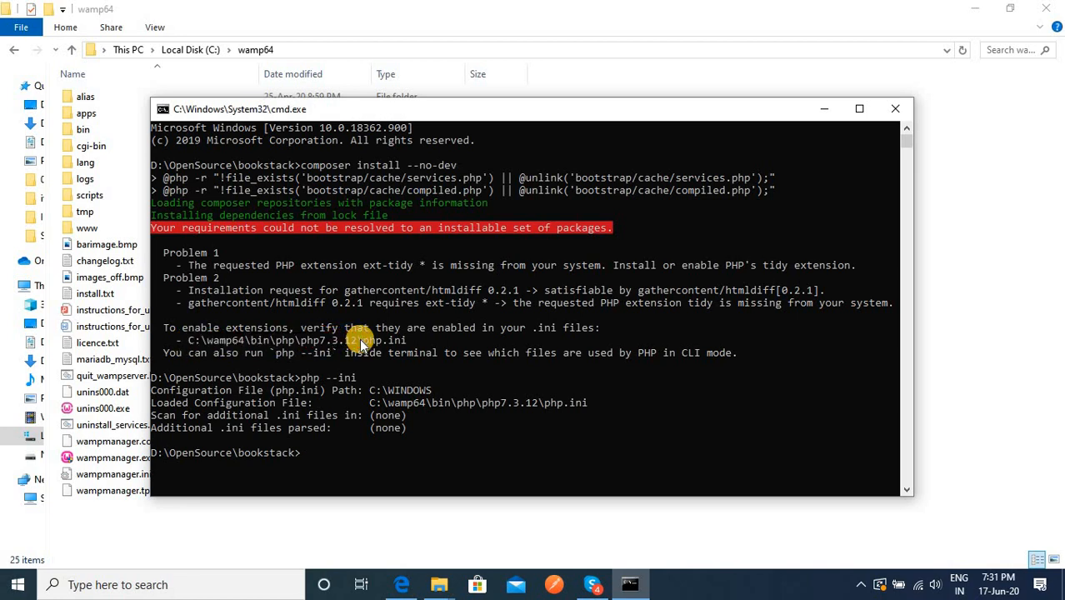
{"action": "left_click", "coordinate": [331, 52]}
{"action": "type", "text": "C:\\wamp64\\bin\\php\\php7.3.12\\"}
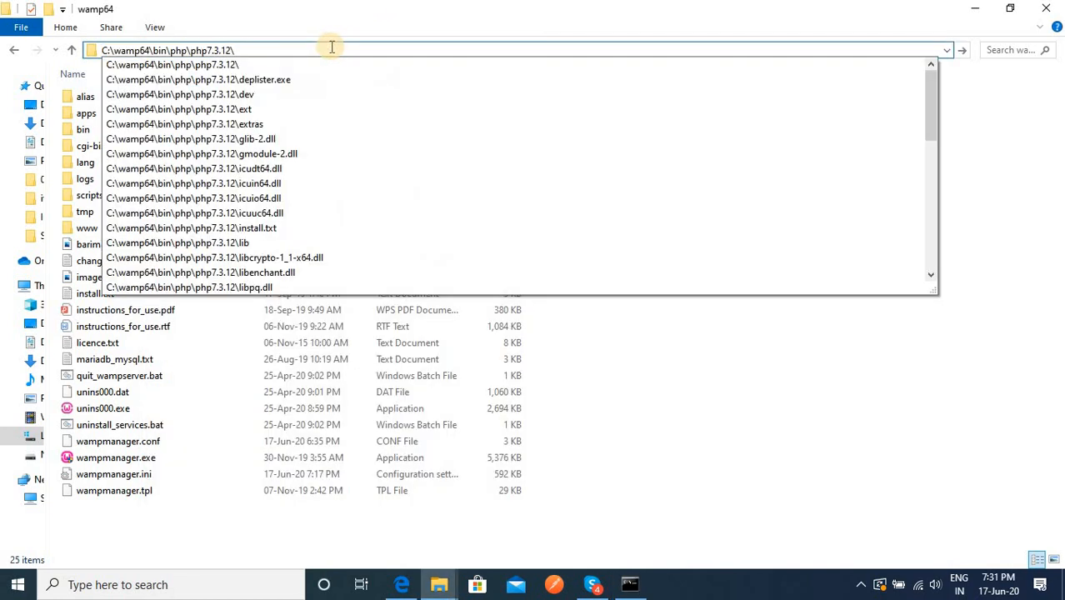
{"action": "key", "text": "Return"}
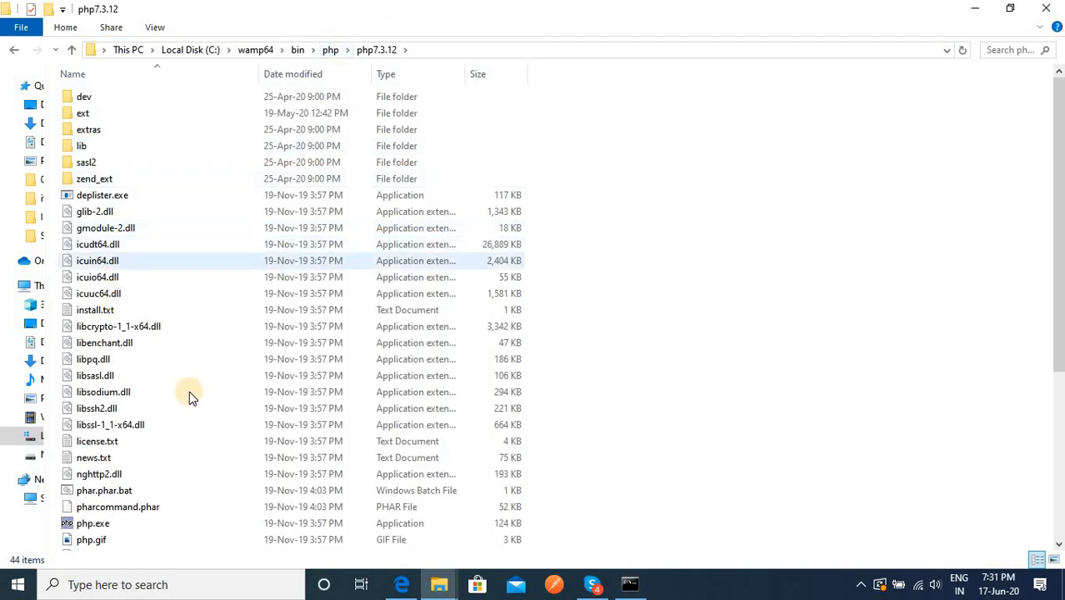
Find php.ini in the php7.3.12 folder and open it for editing in Notepad++
{"action": "scroll", "coordinate": [164, 399], "scroll_direction": "down", "scroll_amount": 4}
{"action": "scroll", "coordinate": [166, 395], "scroll_direction": "up", "scroll_amount": 4}
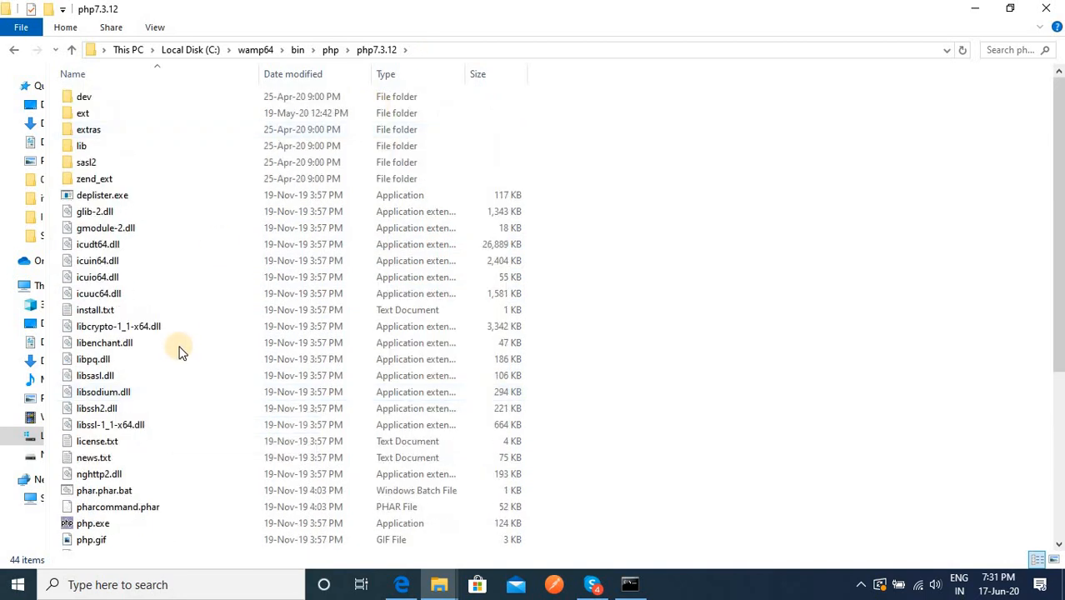
{"action": "scroll", "coordinate": [181, 351], "scroll_direction": "down", "scroll_amount": 5}
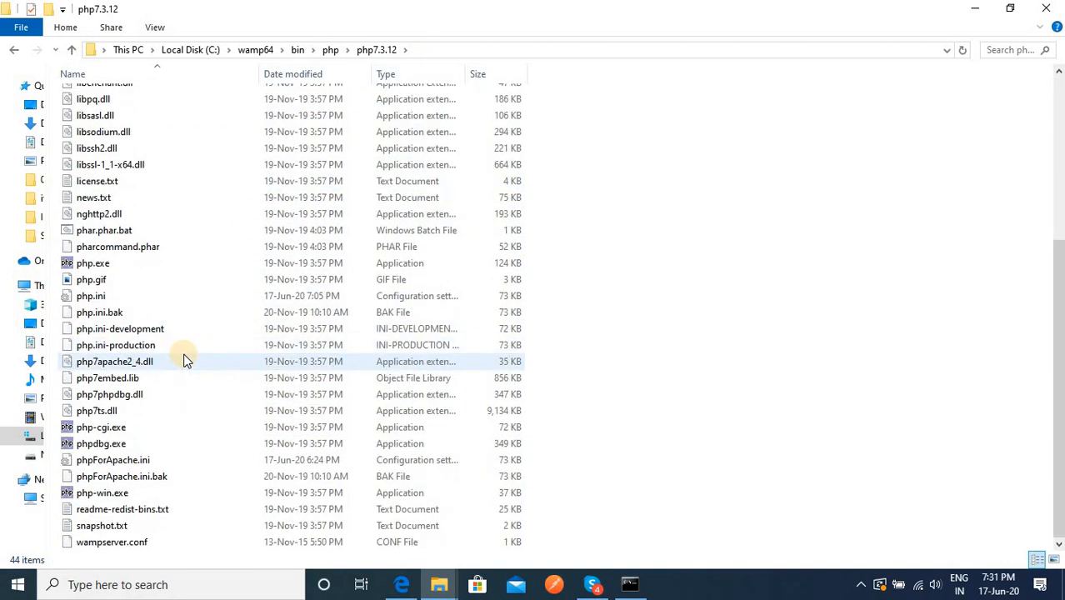
{"action": "left_click", "coordinate": [88, 300]}
{"action": "right_click", "coordinate": [88, 300]}
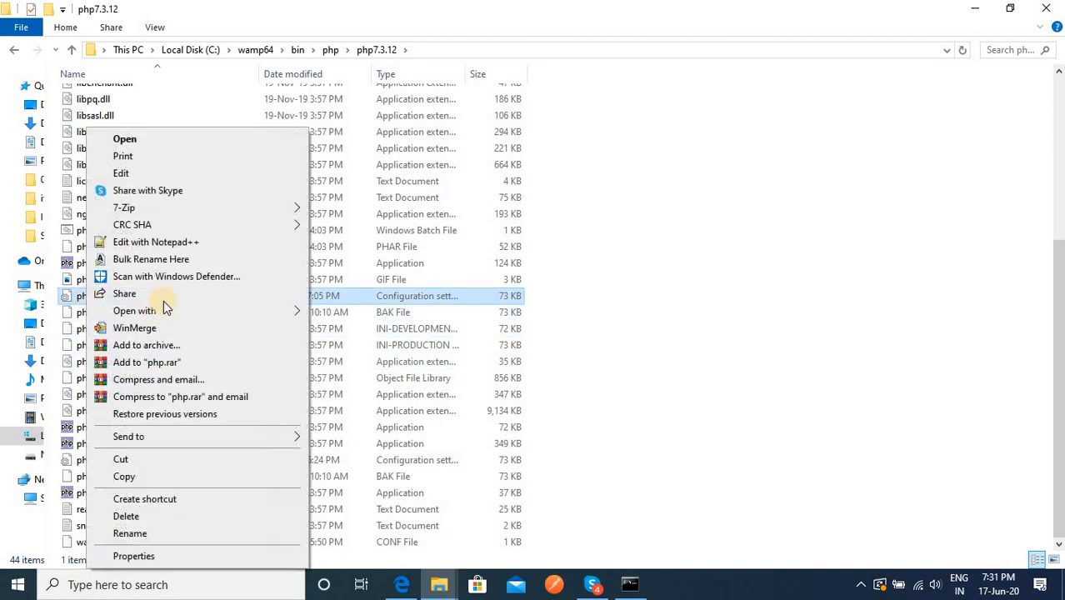
{"action": "left_click", "coordinate": [172, 243]}
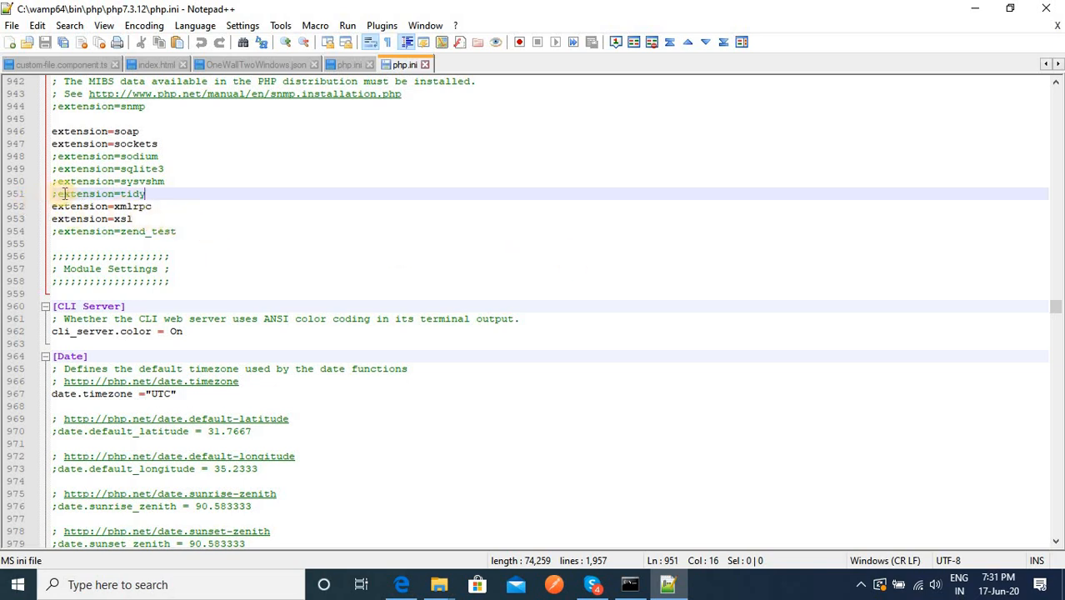
Enable the tidy extension by removing the semicolon before extension=tidy on line 951 of php.ini, and save the file
{"action": "left_click_drag", "start_coordinate": [57, 194], "coordinate": [147, 193]}
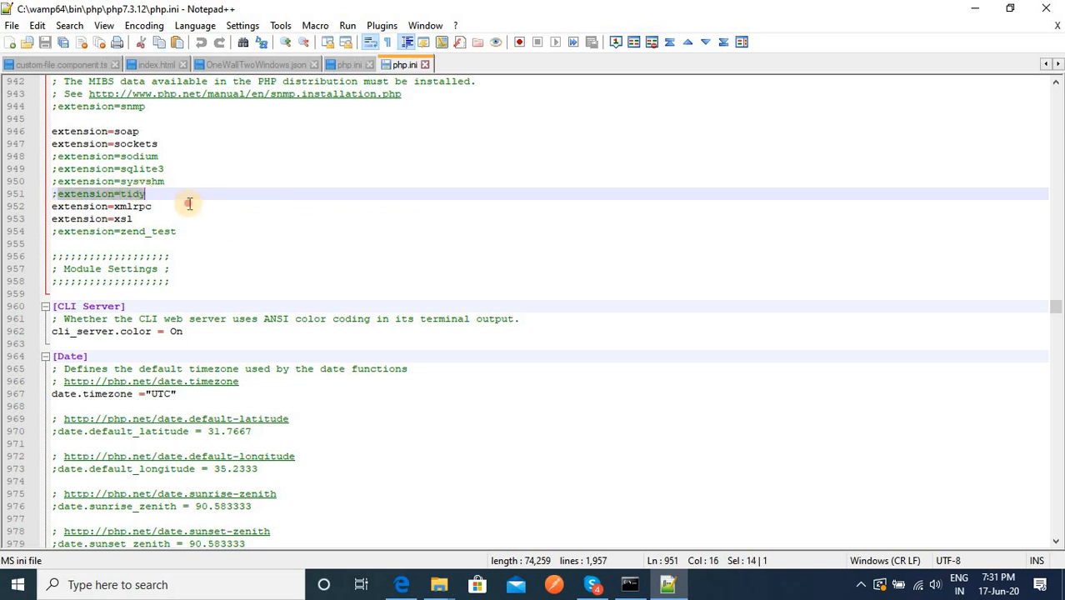
{"action": "left_click", "coordinate": [185, 205]}
{"action": "left_click", "coordinate": [56, 193]}
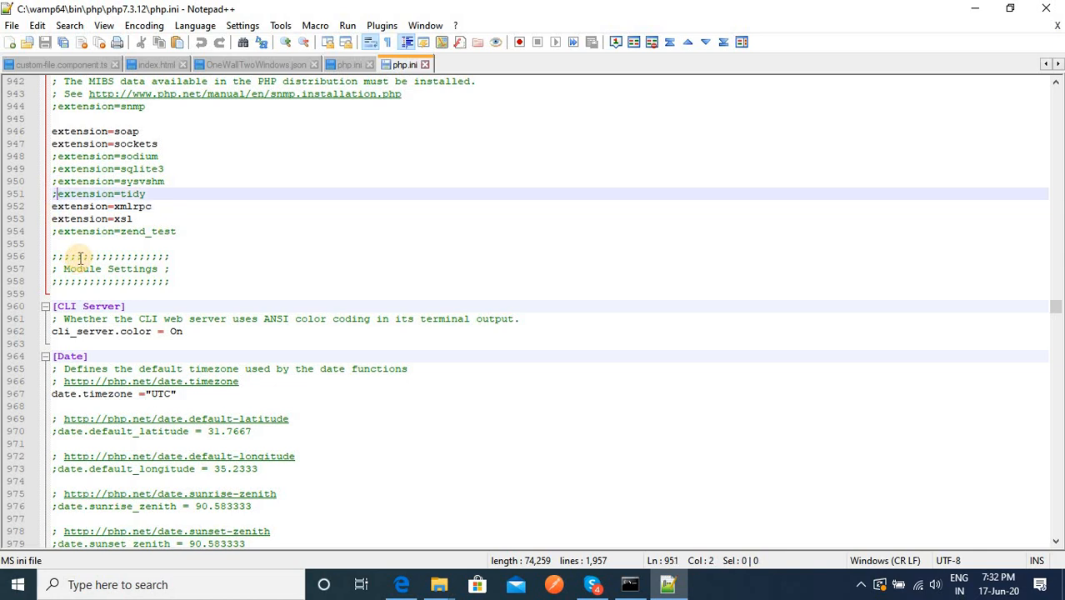
{"action": "key", "text": "BackSpace"}
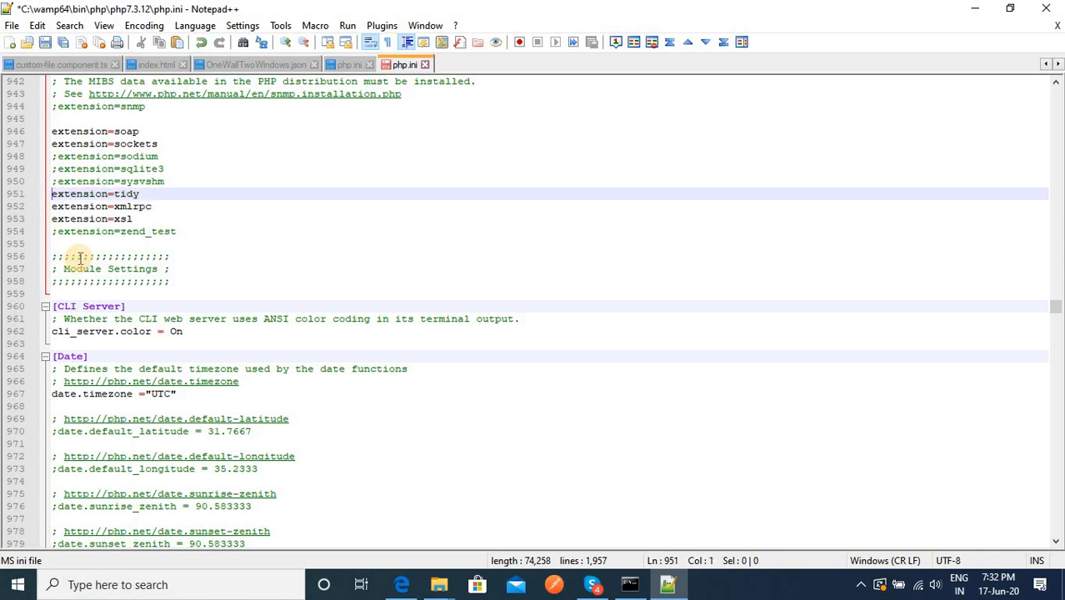
{"action": "key", "text": "ctrl+s"}
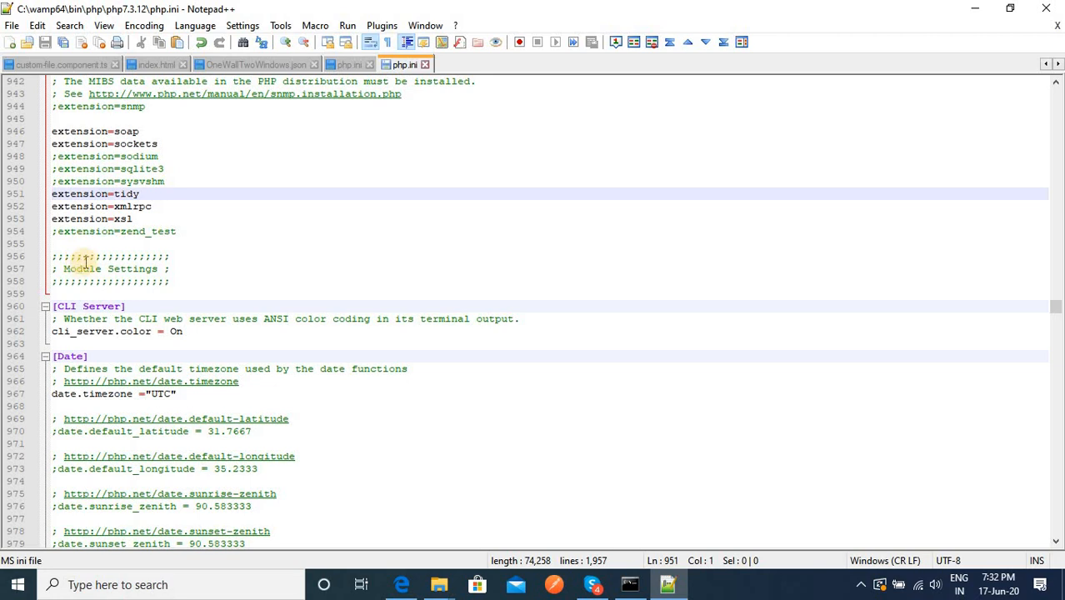
Switch to the bookstack Command Prompt, rerun composer install --no-dev and run npm install once it finishes
{"action": "left_click", "coordinate": [631, 584]}
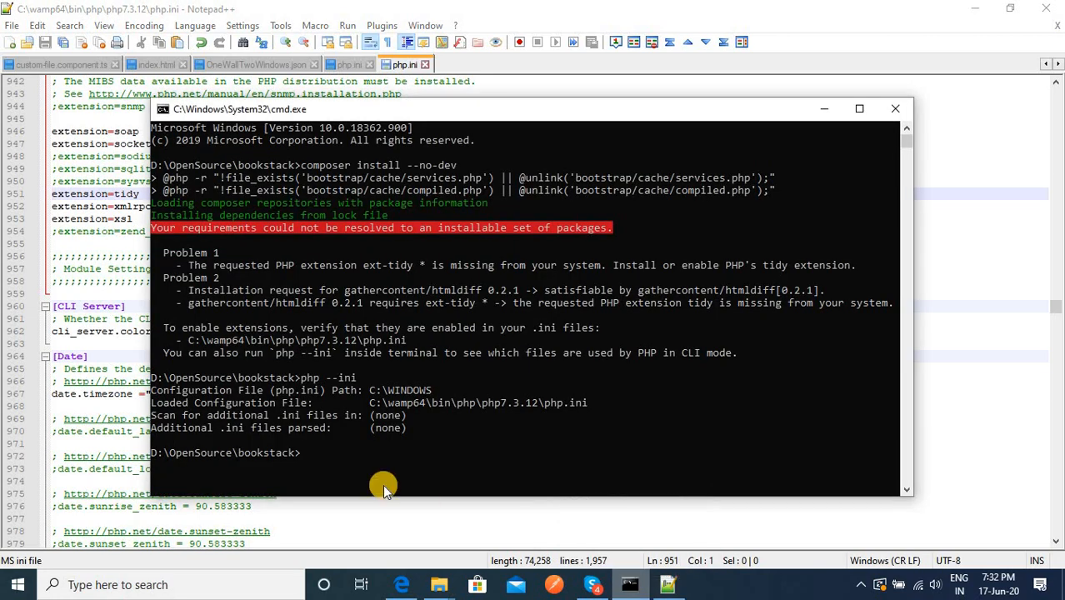
{"action": "left_click", "coordinate": [307, 454]}
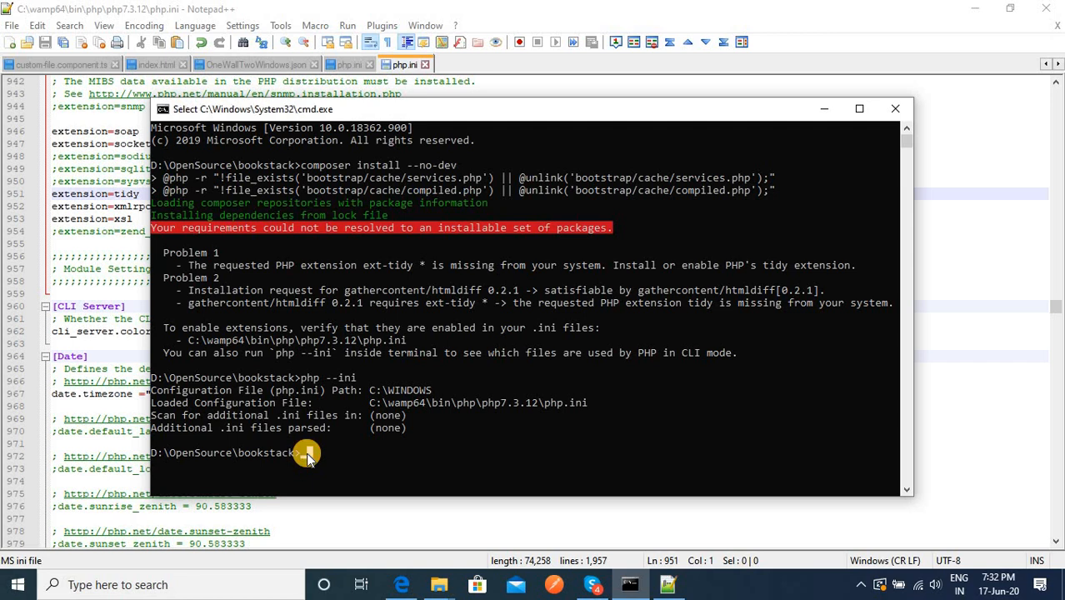
{"action": "key", "text": "Up"}
{"action": "key", "text": "Up"}
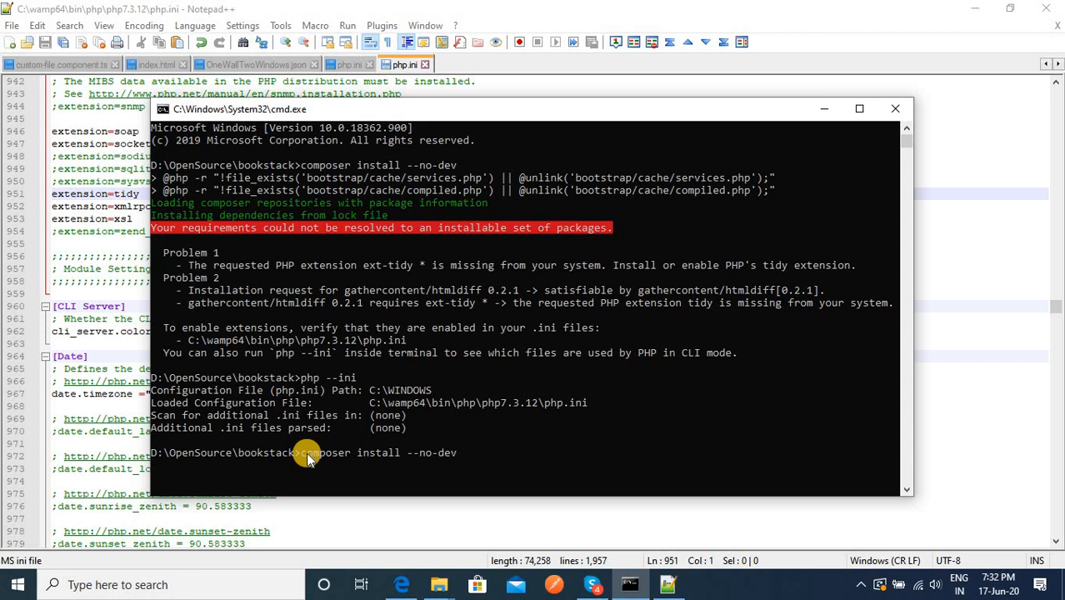
{"action": "key", "text": "Return"}
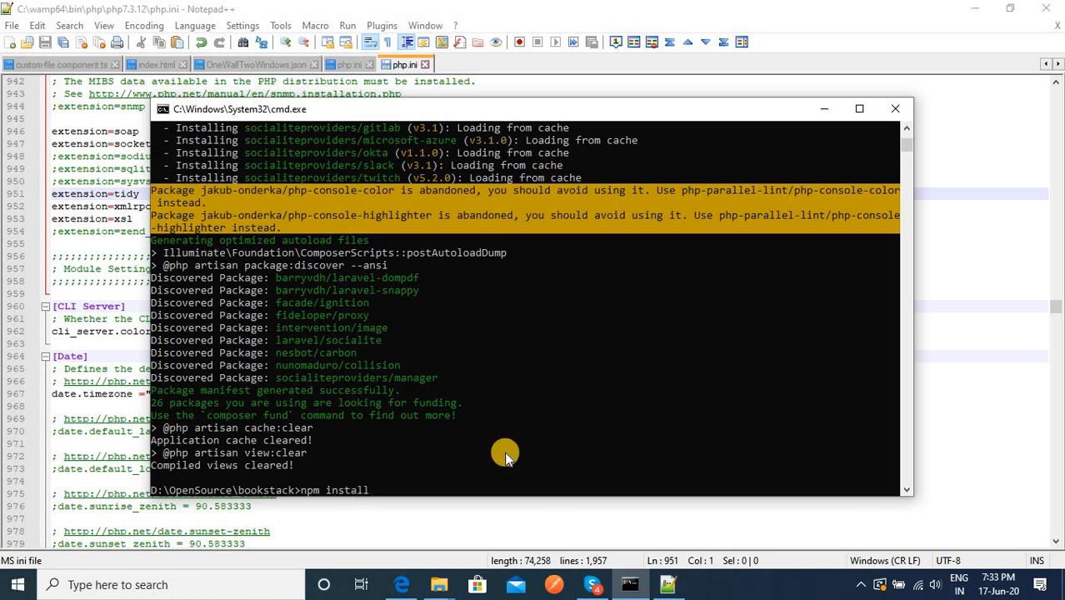
{"action": "key", "text": "Return"}
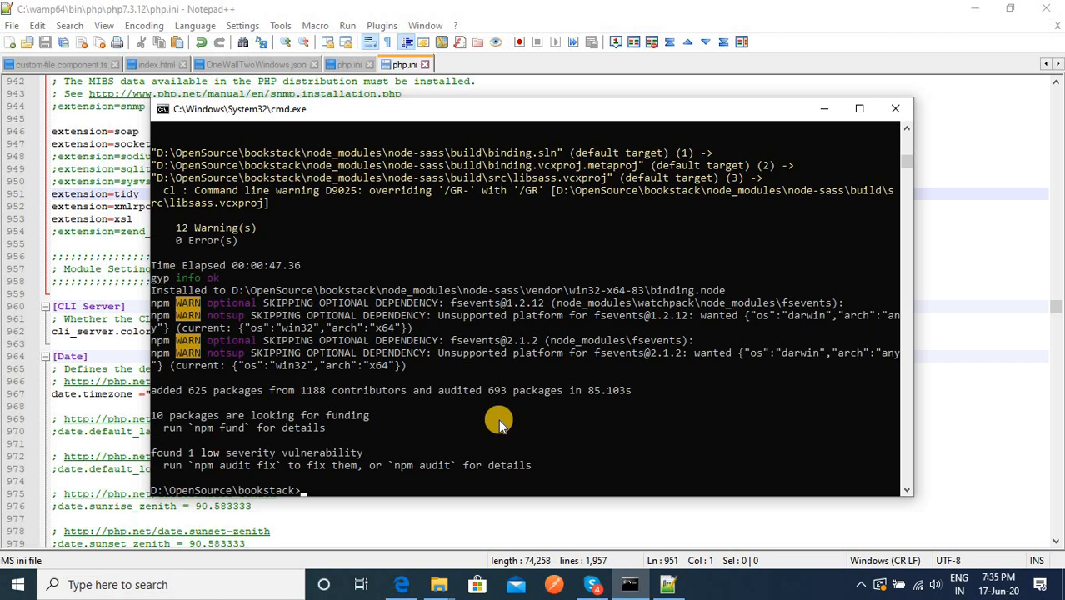
Check the hidden system tray icons for WampServer, and launch the Wampserver64 app
{"action": "left_click", "coordinate": [859, 587]}
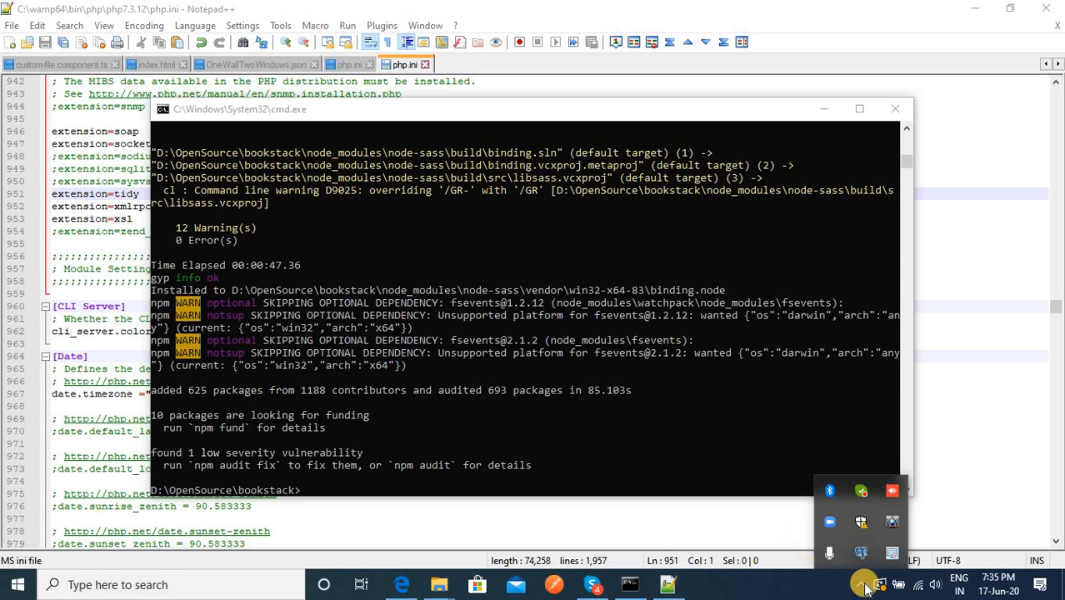
{"action": "left_click", "coordinate": [811, 589]}
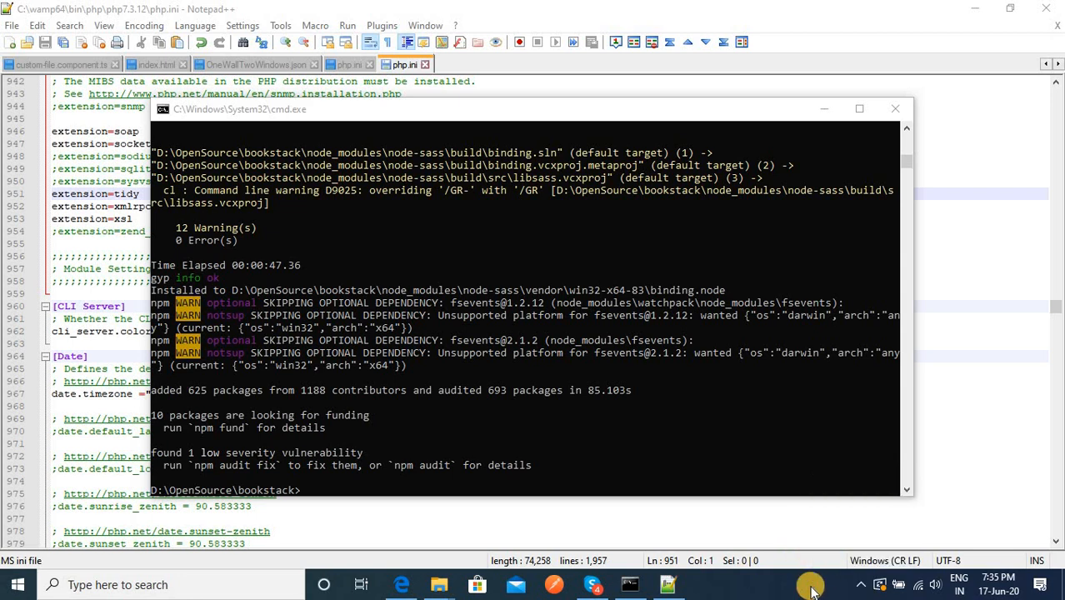
{"action": "key", "text": "super"}
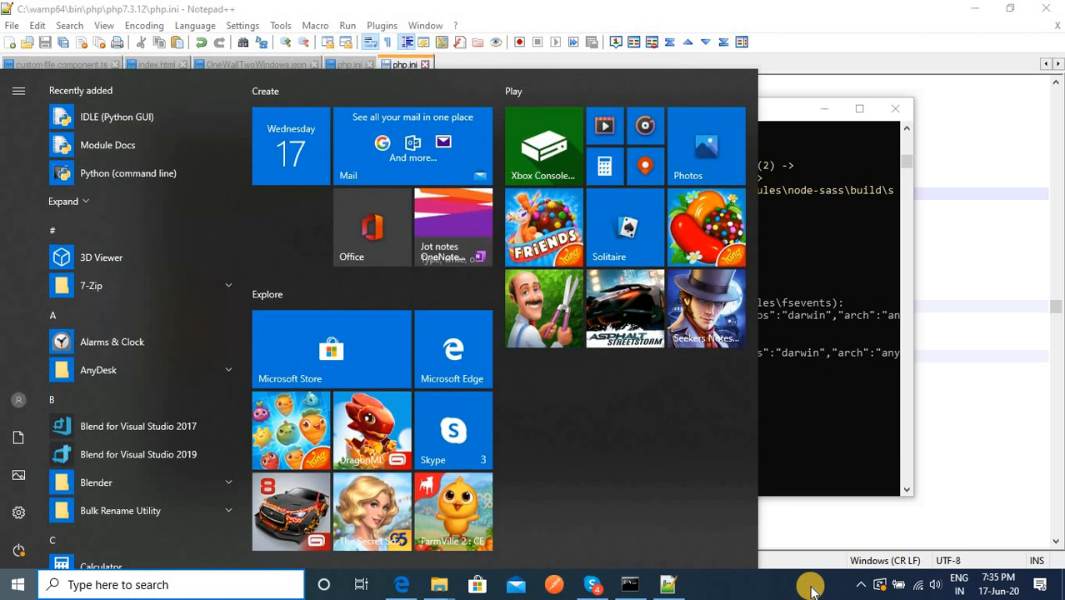
{"action": "type", "text": "wam"}
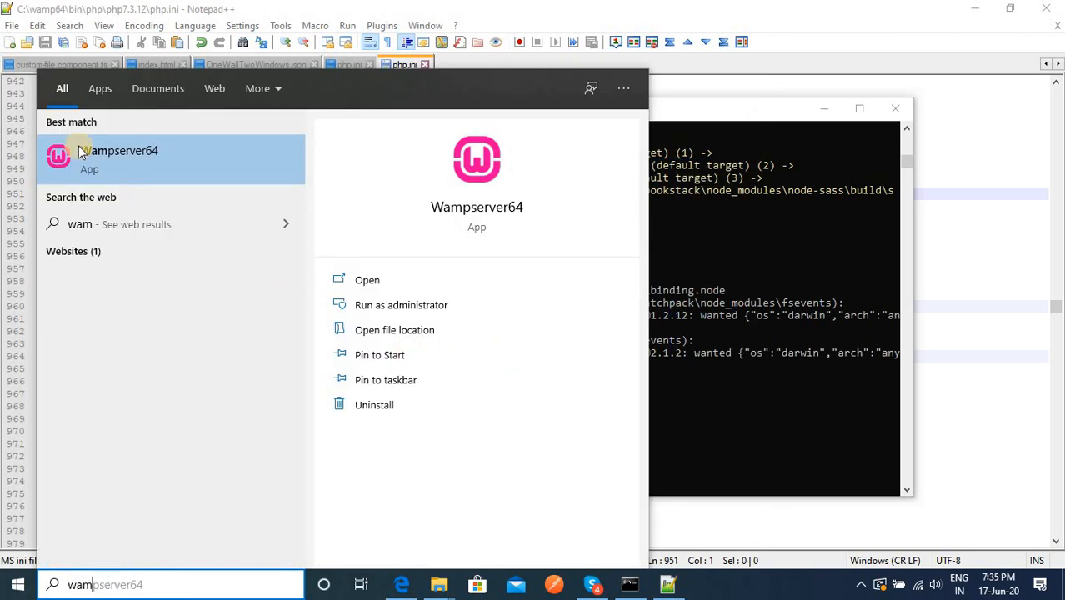
{"action": "left_click", "coordinate": [115, 152]}
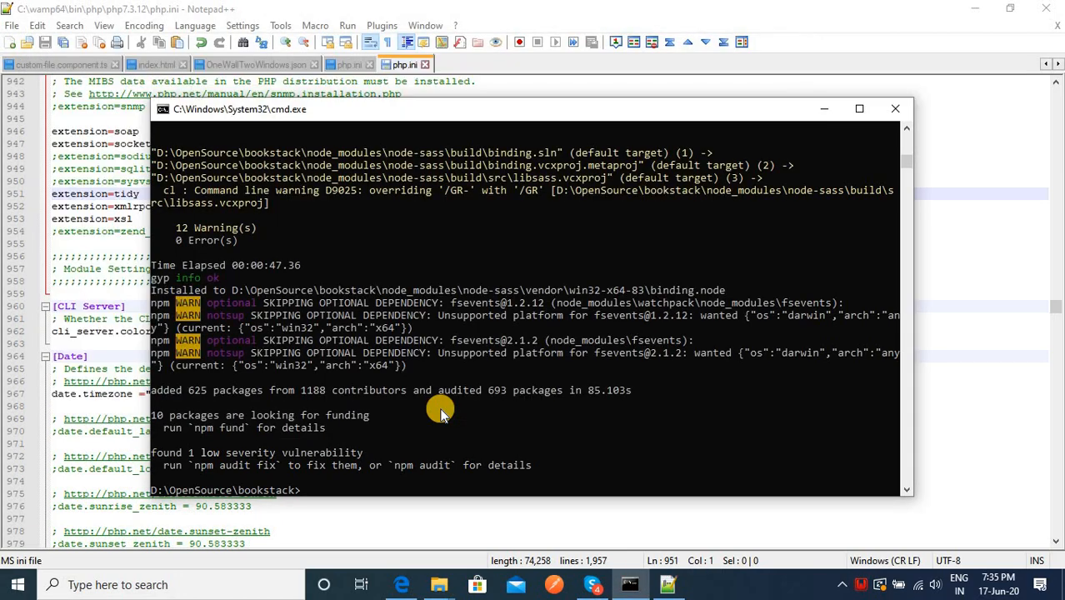
Launch IIS Manager with the Run command inetmgr, maximise its window and expand the SMI_531 server node
{"action": "key", "text": "super"}
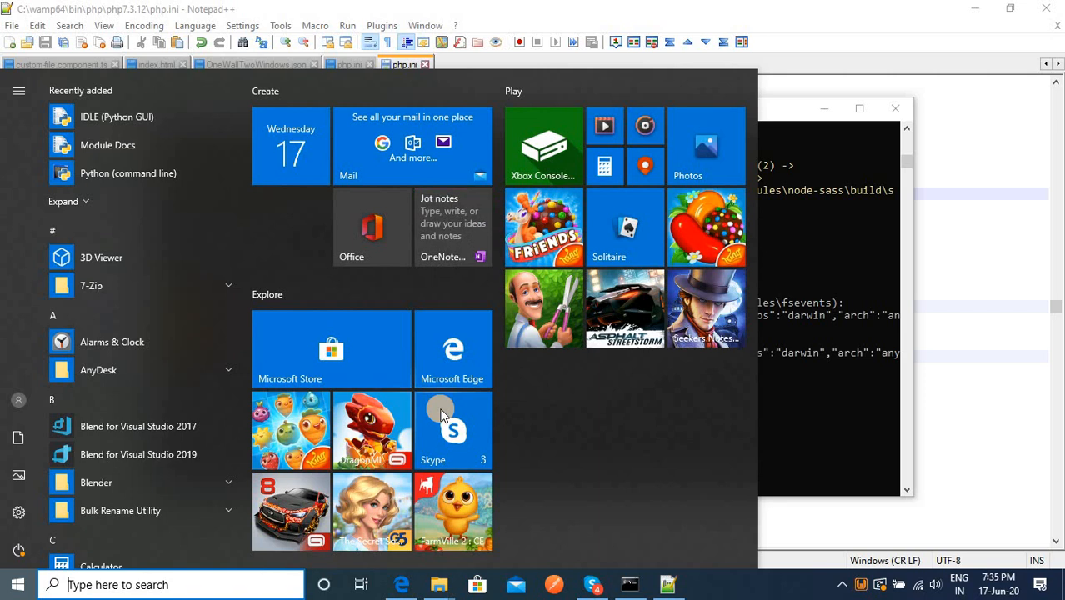
{"action": "key", "text": "super+r"}
{"action": "type", "text": "i"}
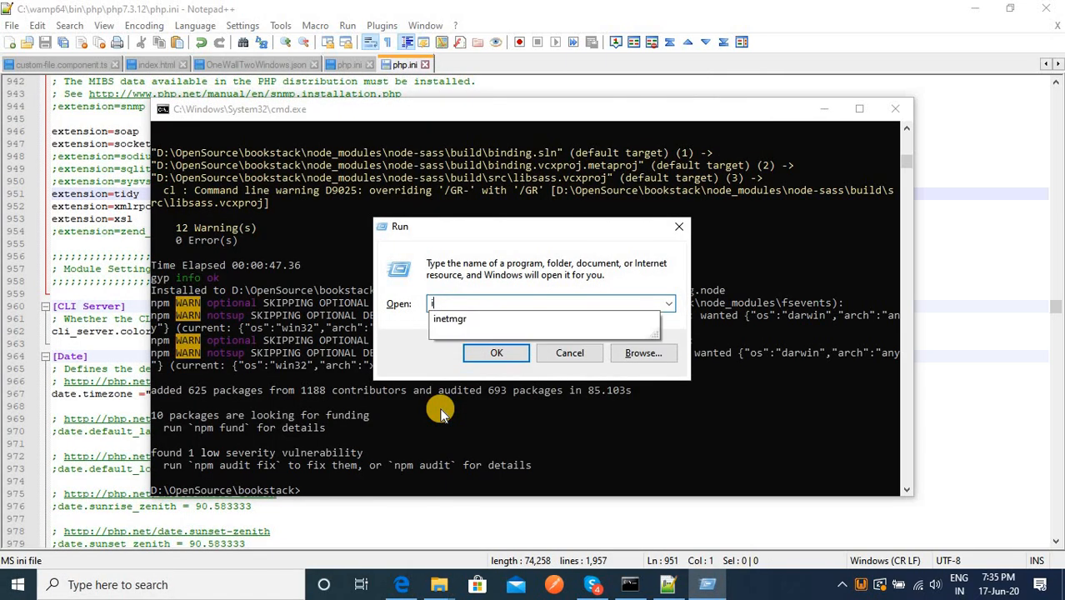
{"action": "type", "text": "netmgr"}
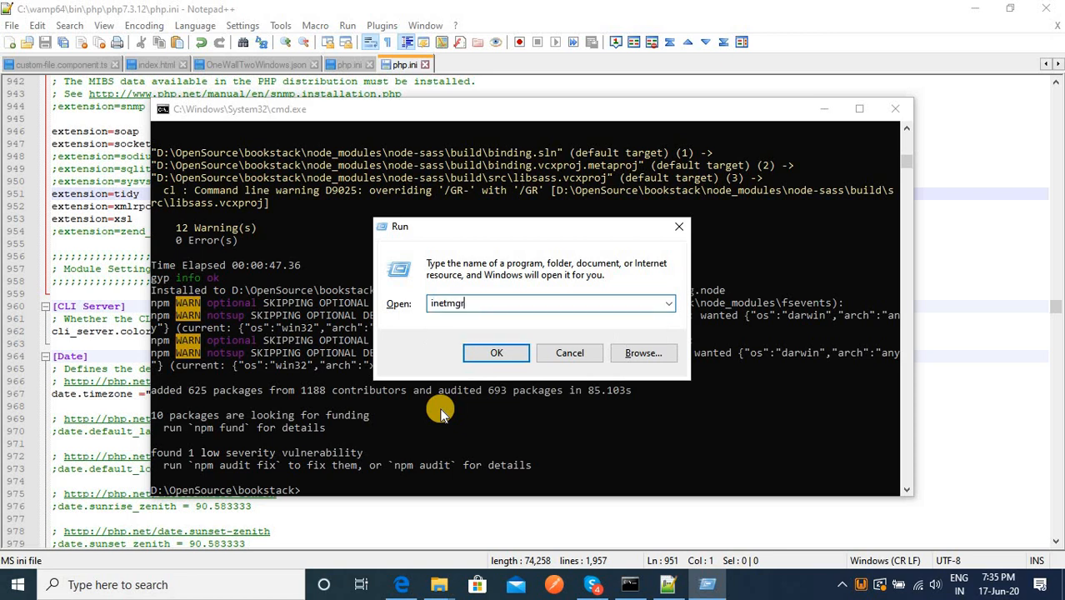
{"action": "key", "text": "Return"}
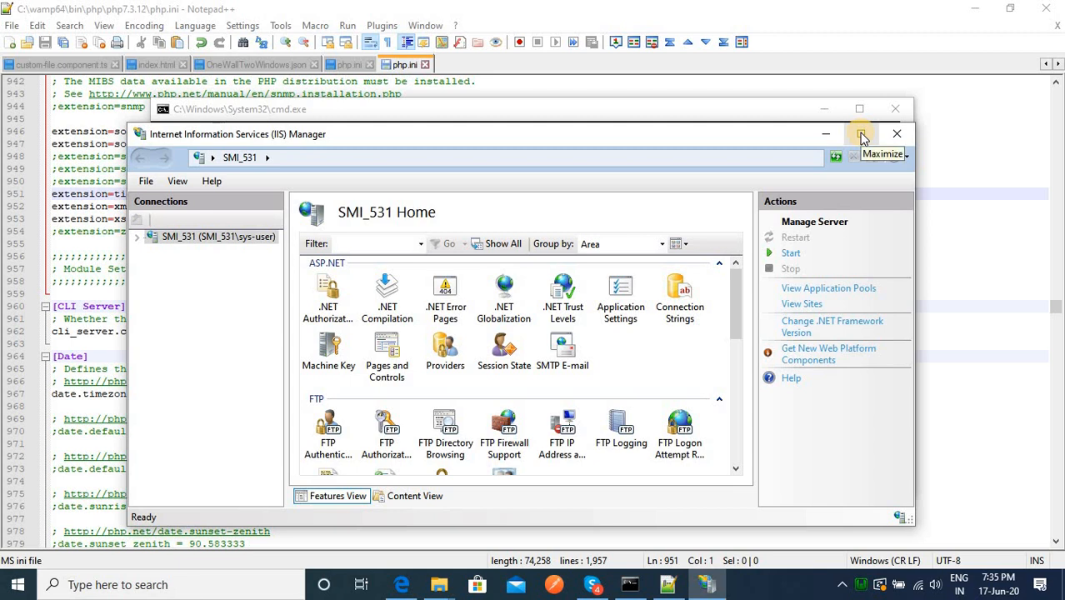
{"action": "left_click", "coordinate": [862, 138]}
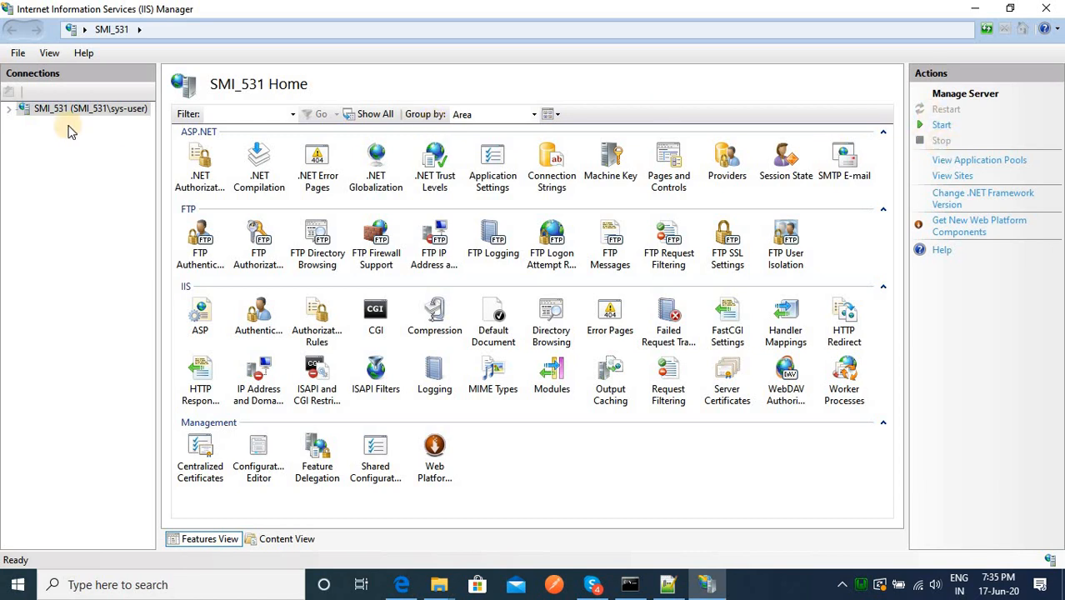
{"action": "left_click", "coordinate": [10, 111]}
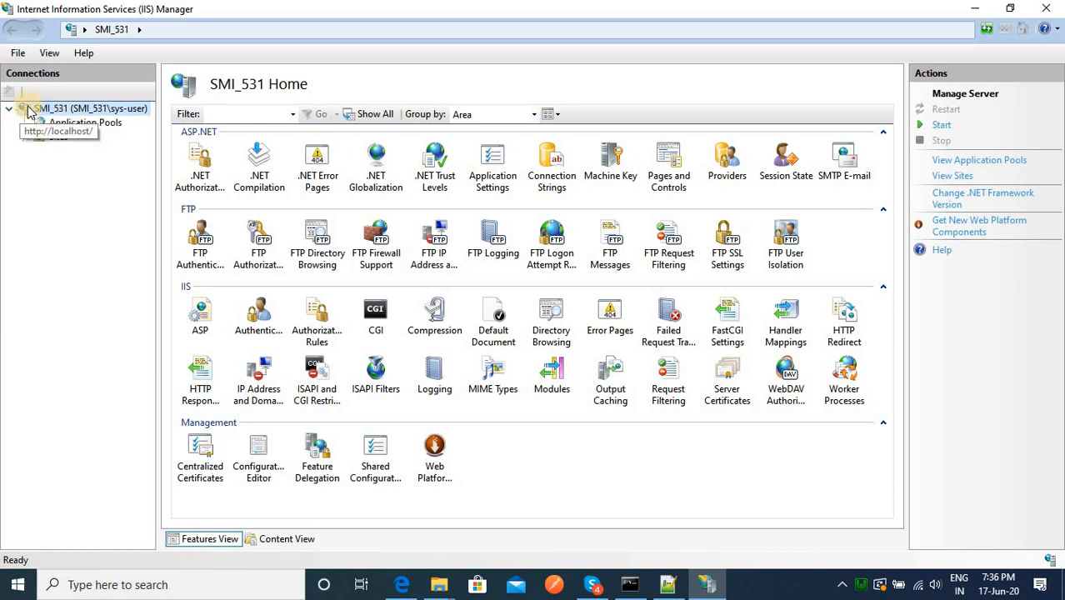
Stop the SMI_531 server in IIS Manager, and restart WampServer by stopping and starting all its services
{"action": "left_click", "coordinate": [941, 140]}
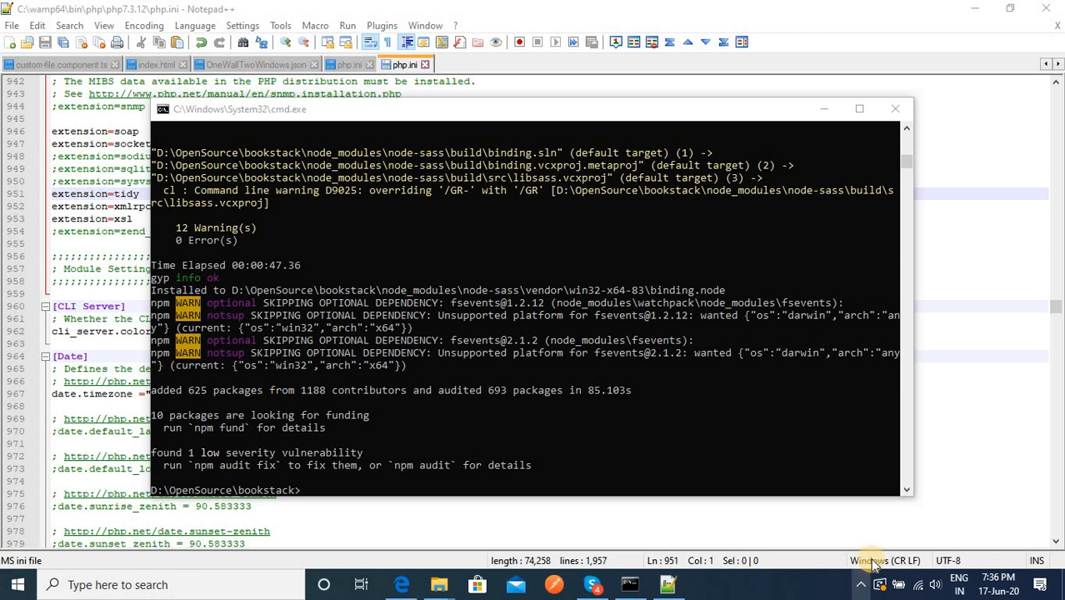
{"action": "left_click", "coordinate": [861, 585]}
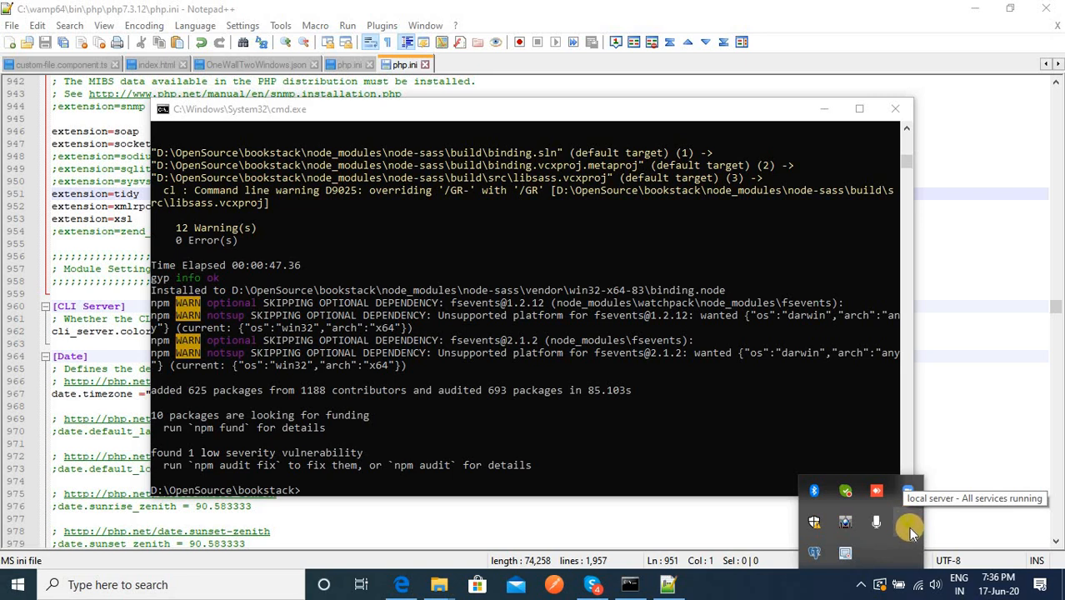
{"action": "left_click", "coordinate": [913, 525]}
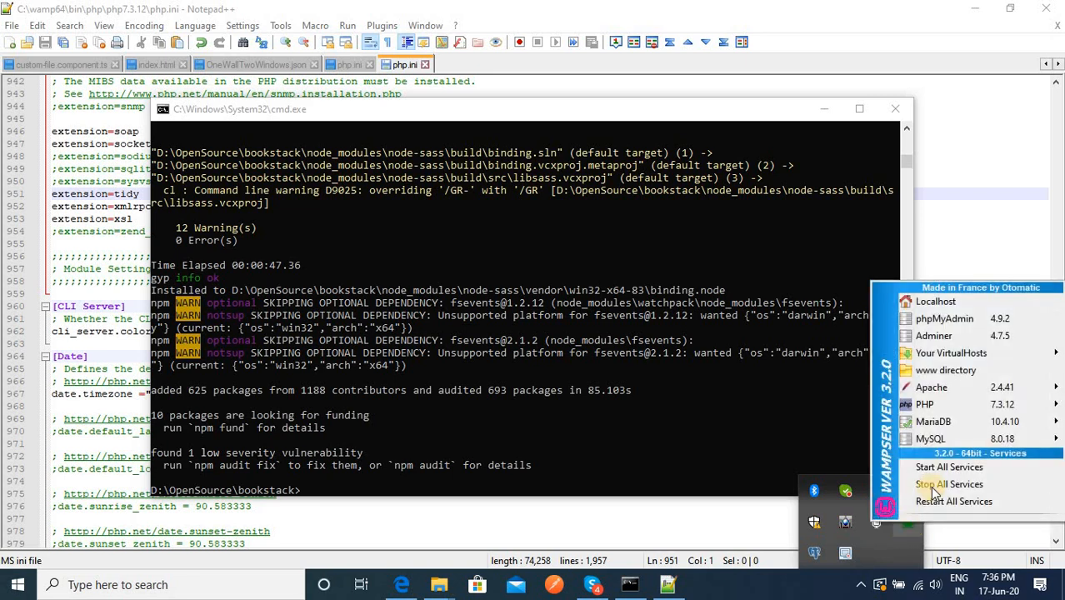
{"action": "left_click", "coordinate": [934, 484]}
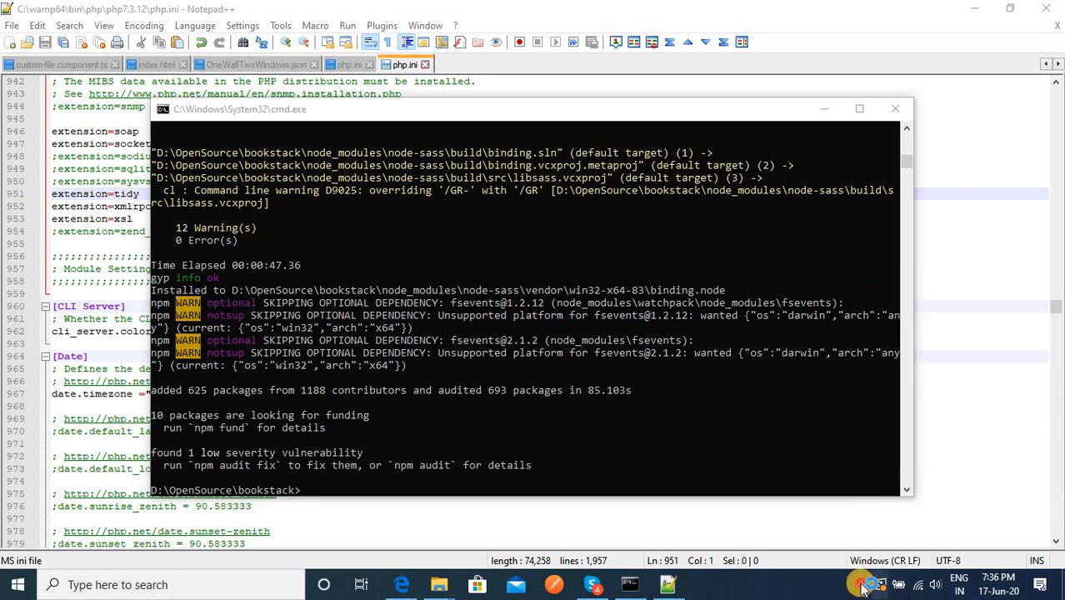
{"action": "left_click", "coordinate": [862, 585]}
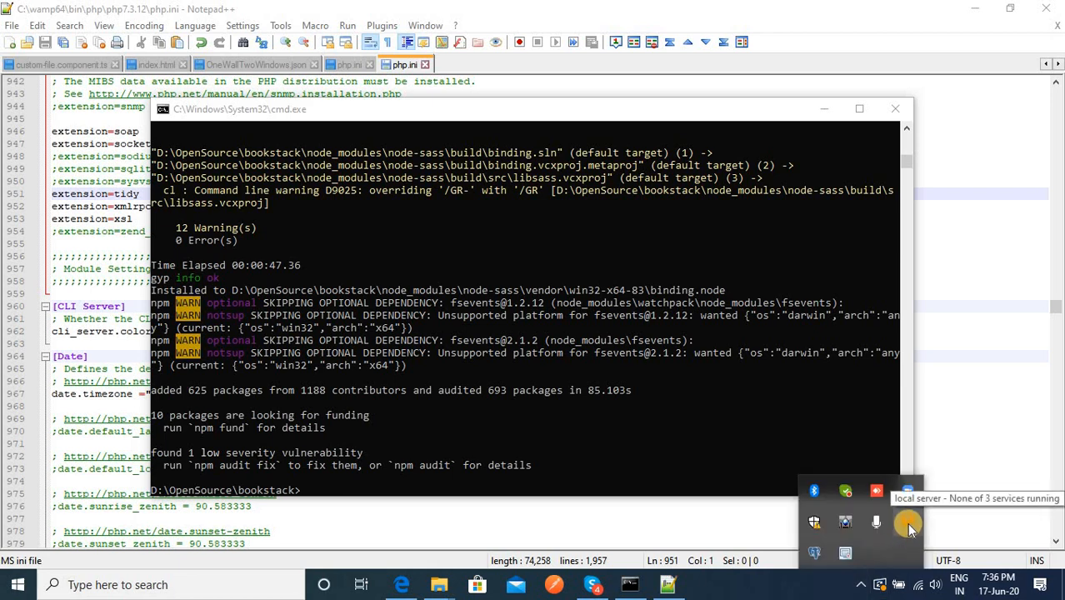
{"action": "left_click", "coordinate": [906, 521]}
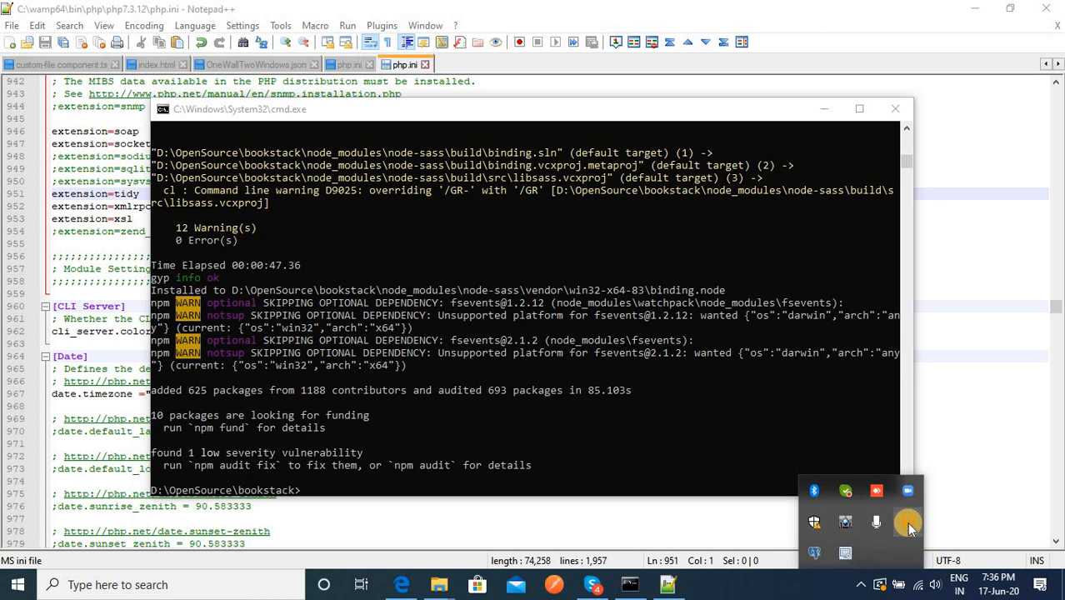
{"action": "left_click", "coordinate": [950, 518]}
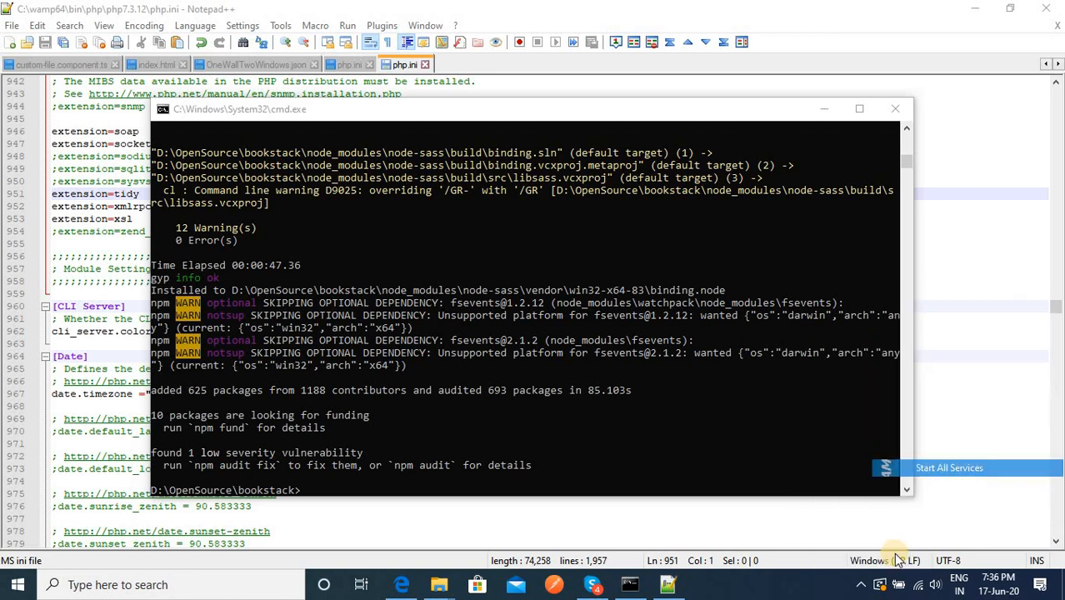
Open phpMyAdmin from WampServer and maximise the browser window
{"action": "left_click", "coordinate": [861, 586]}
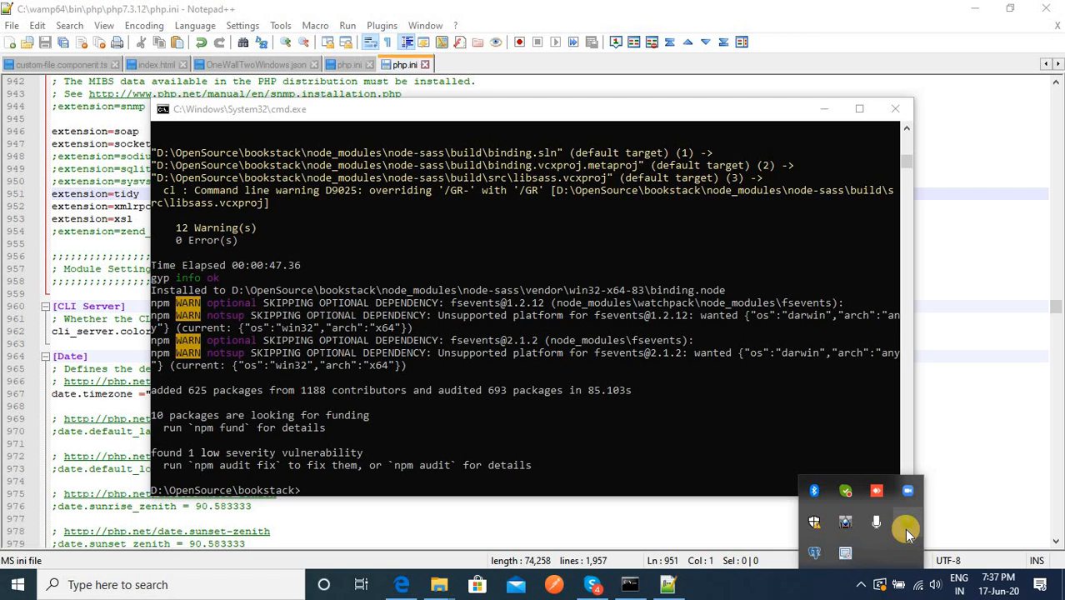
{"action": "left_click", "coordinate": [904, 529]}
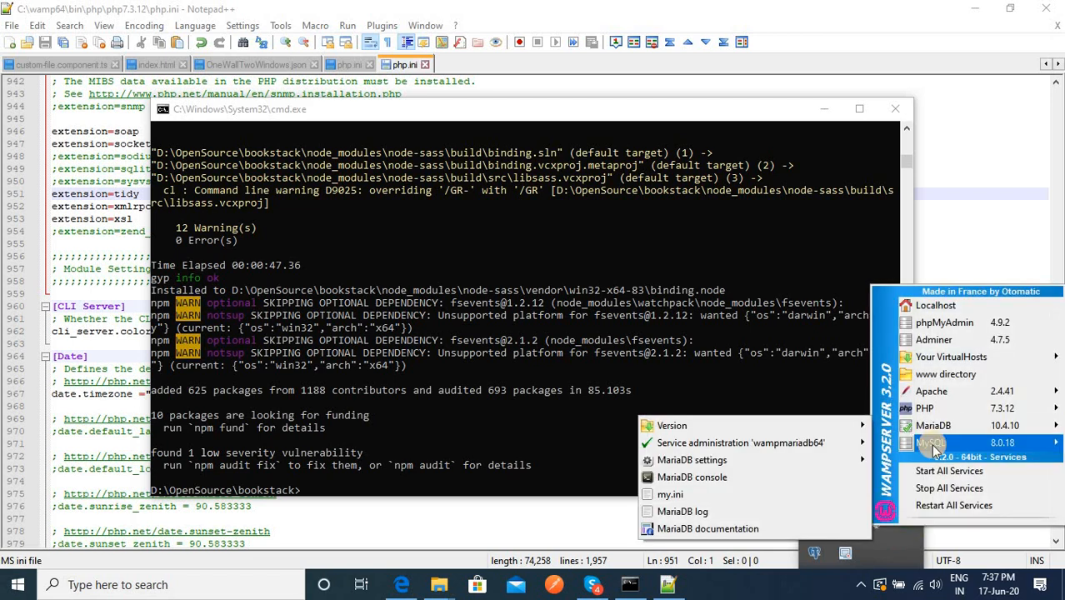
{"action": "mouse_move", "coordinate": [931, 442]}
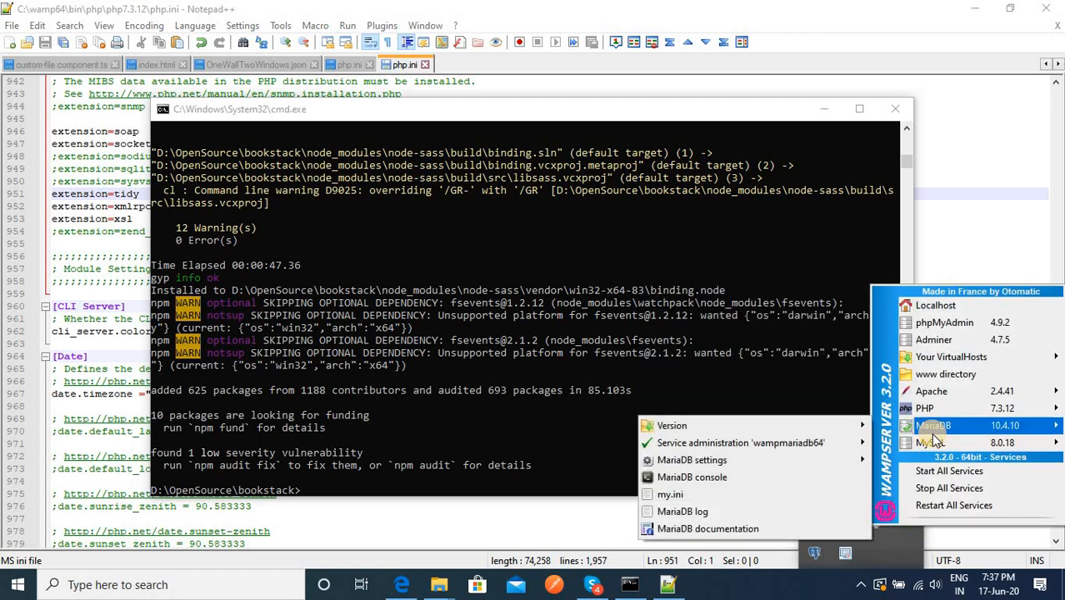
{"action": "left_click", "coordinate": [931, 322]}
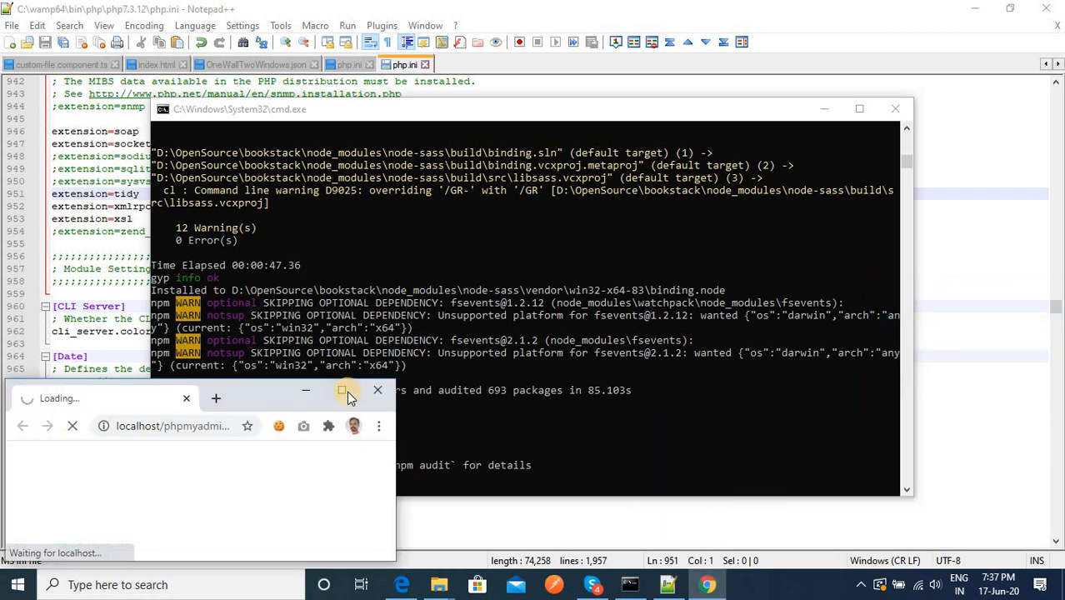
{"action": "left_click", "coordinate": [343, 392]}
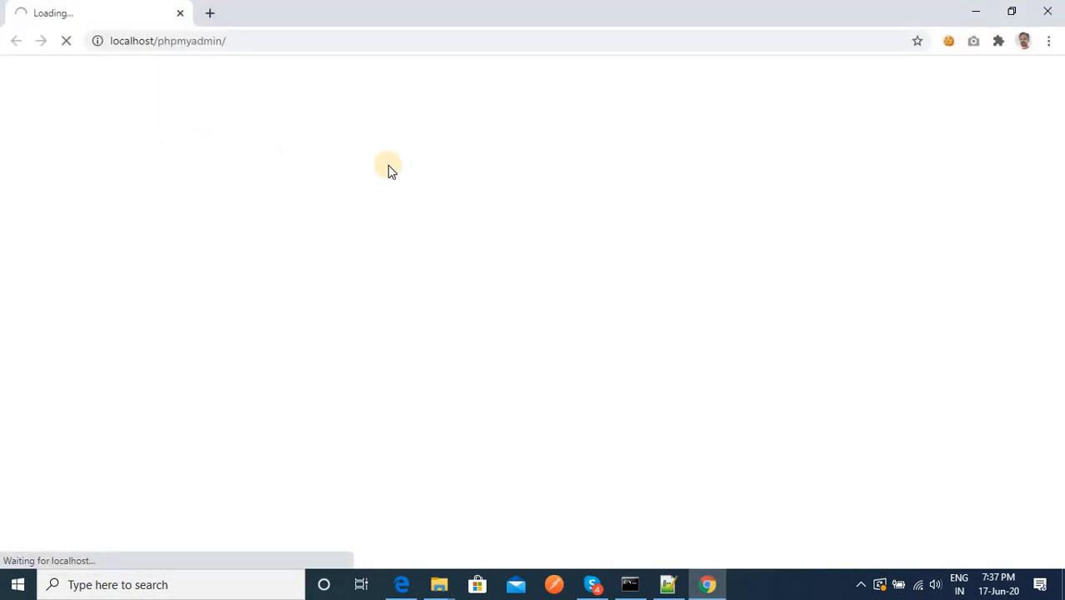
Log in to phpMyAdmin with the username root, an empty password and MySQL as the server choice
{"action": "left_click", "coordinate": [551, 309]}
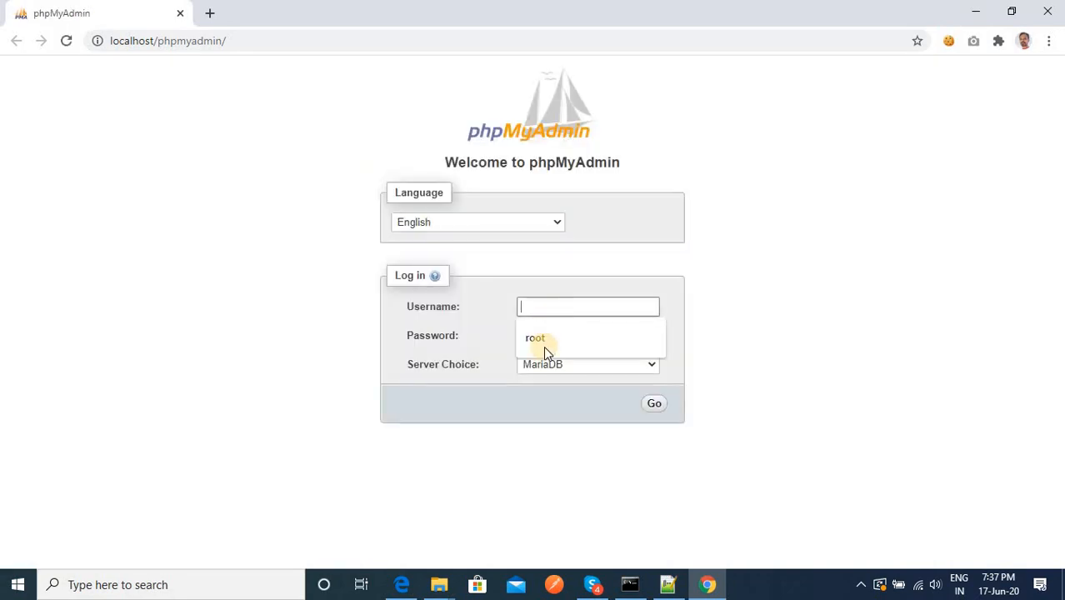
{"action": "left_click", "coordinate": [543, 345]}
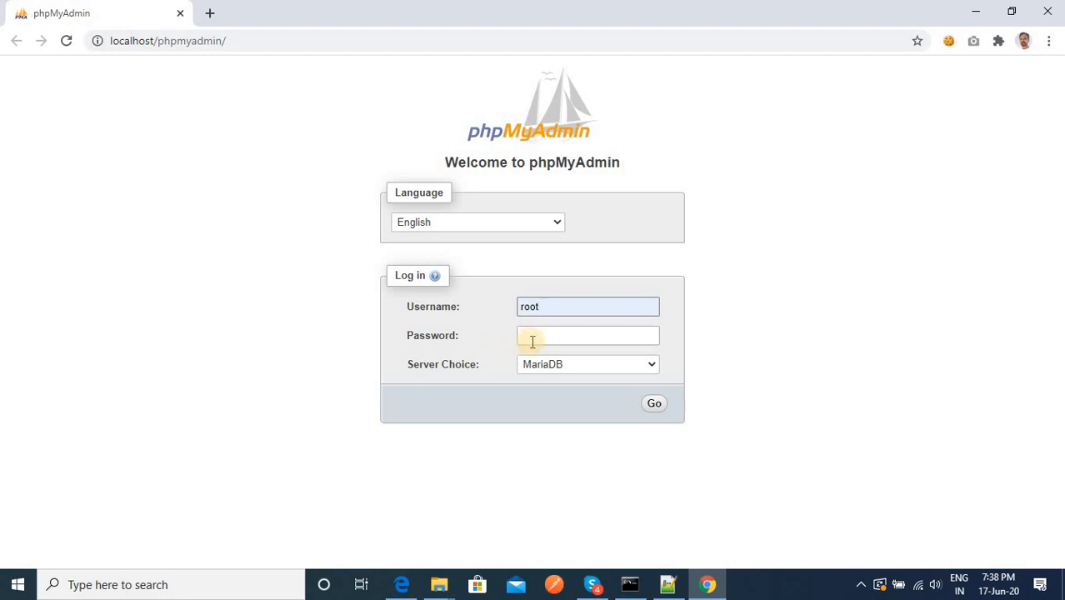
{"action": "left_click", "coordinate": [653, 369]}
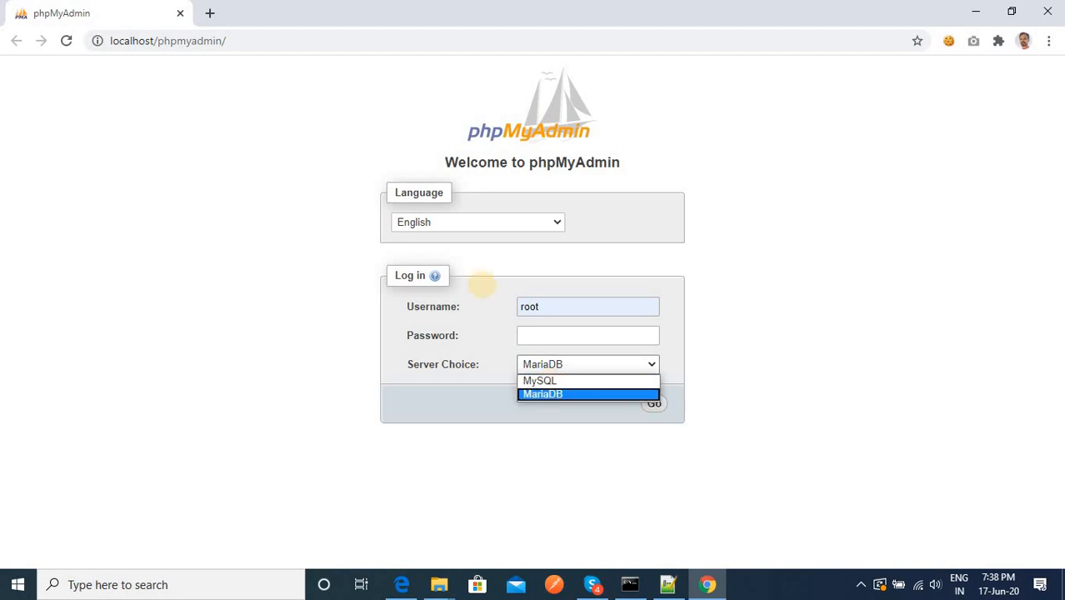
{"action": "left_click", "coordinate": [535, 380]}
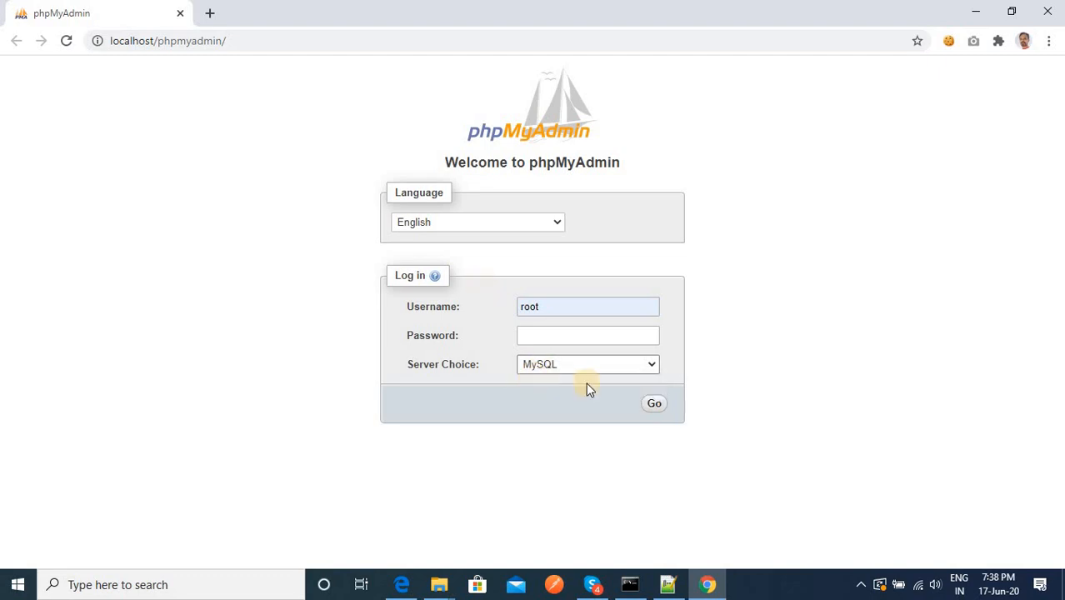
{"action": "left_click", "coordinate": [657, 405]}
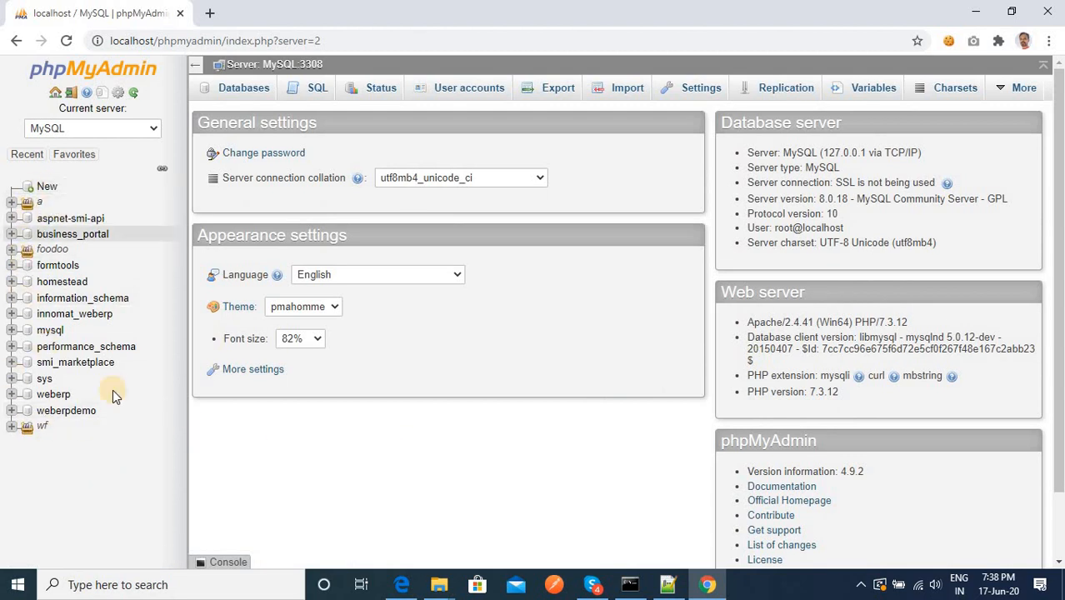
Create a new MySQL database called bookstack with the default collation
{"action": "left_click", "coordinate": [249, 96]}
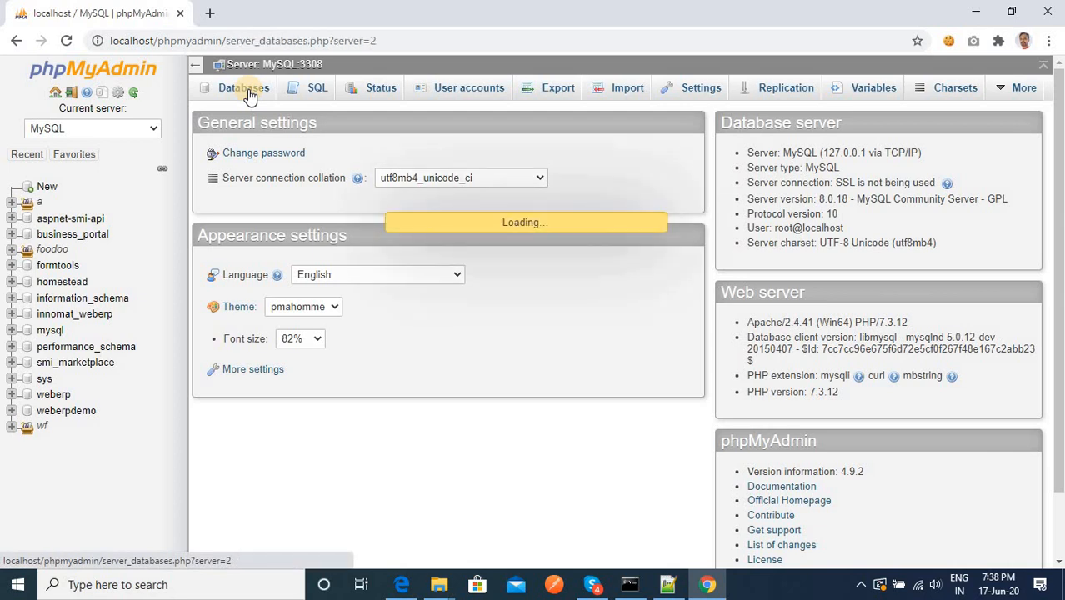
{"action": "left_click", "coordinate": [266, 213]}
{"action": "type", "text": "booksta"}
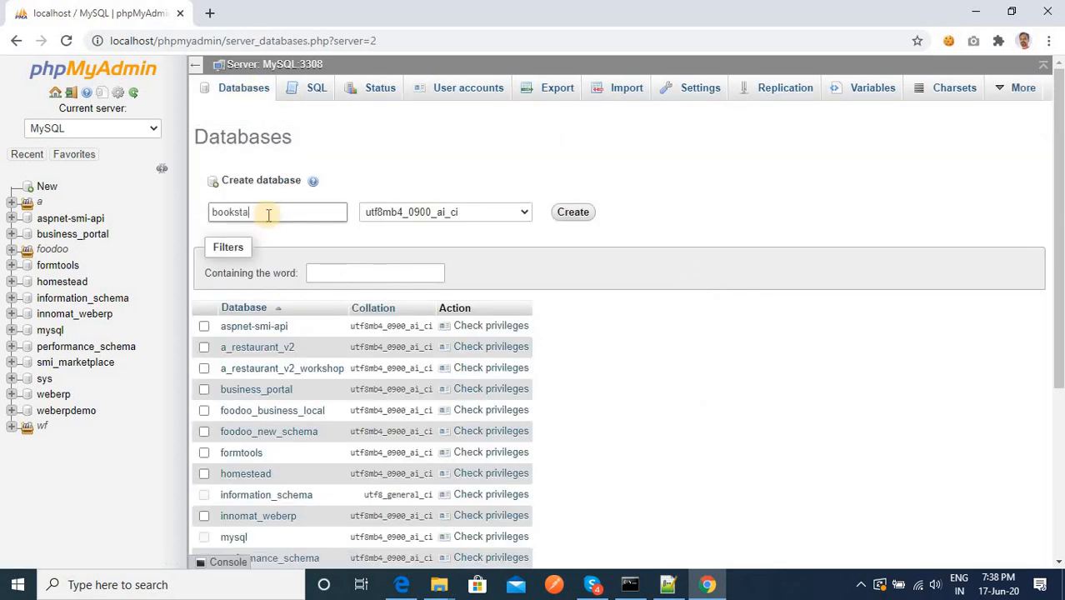
{"action": "type", "text": "ck"}
{"action": "left_click", "coordinate": [573, 213]}
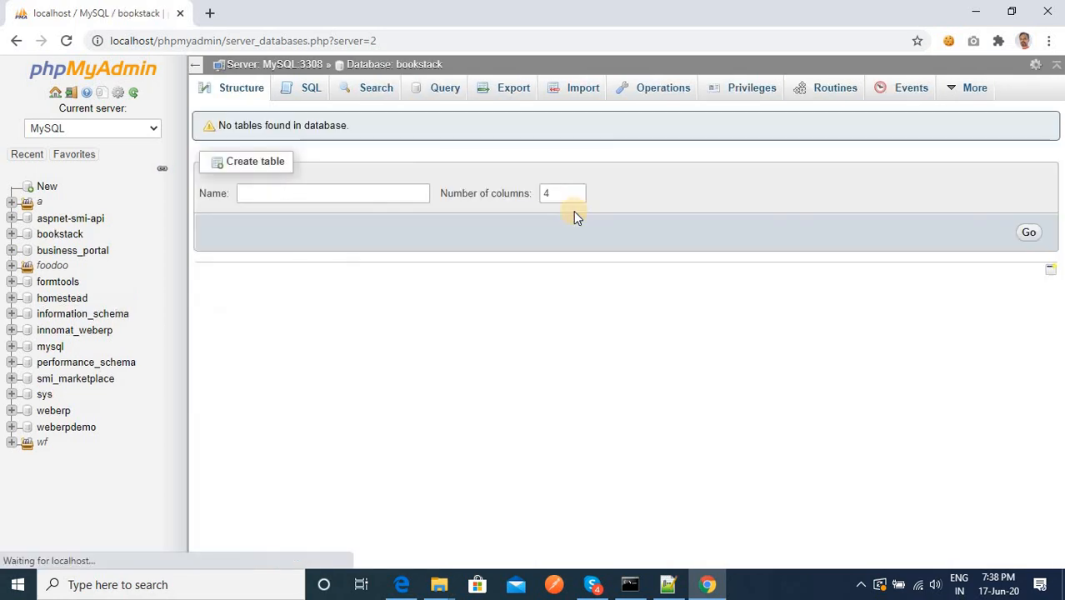
Switch to the bookstack folder in File Explorer and make a copy of the .env.example file there
{"action": "left_click", "coordinate": [976, 13]}
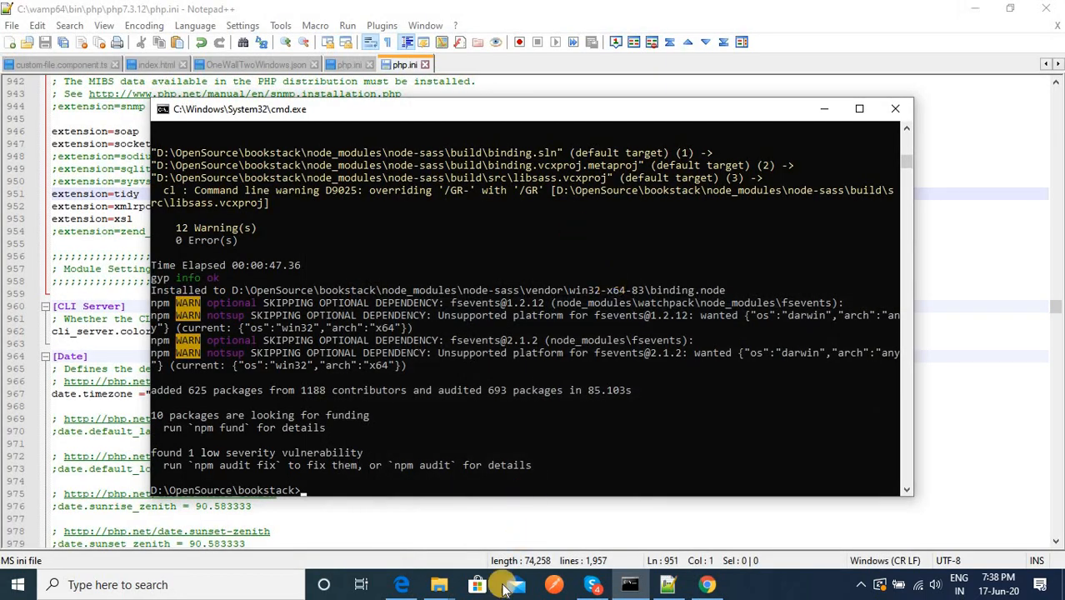
{"action": "left_click", "coordinate": [439, 584]}
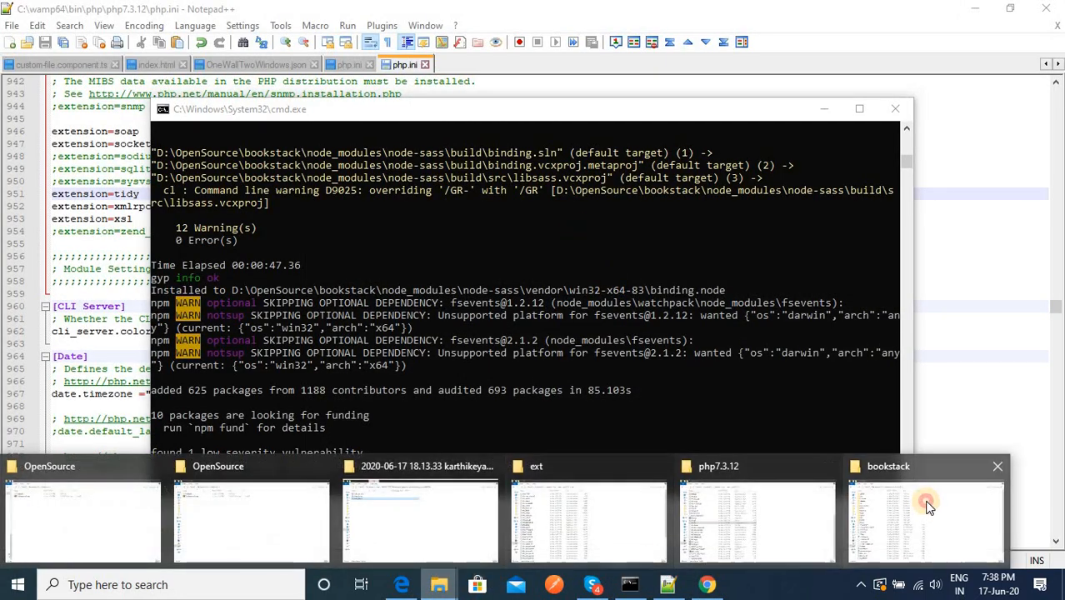
{"action": "left_click", "coordinate": [927, 507]}
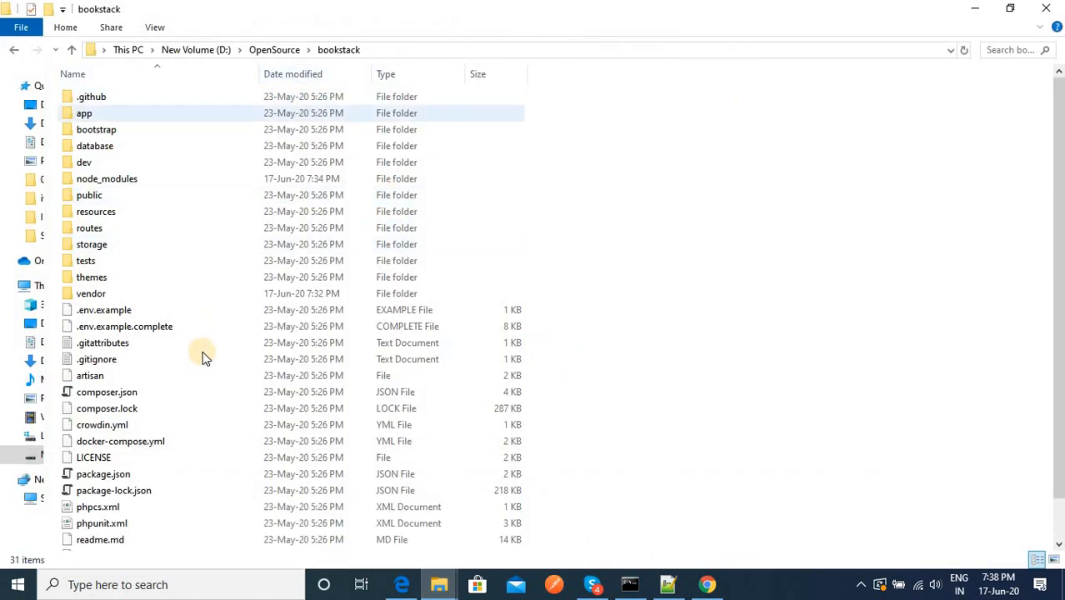
{"action": "left_click", "coordinate": [108, 390]}
{"action": "left_click", "coordinate": [107, 344]}
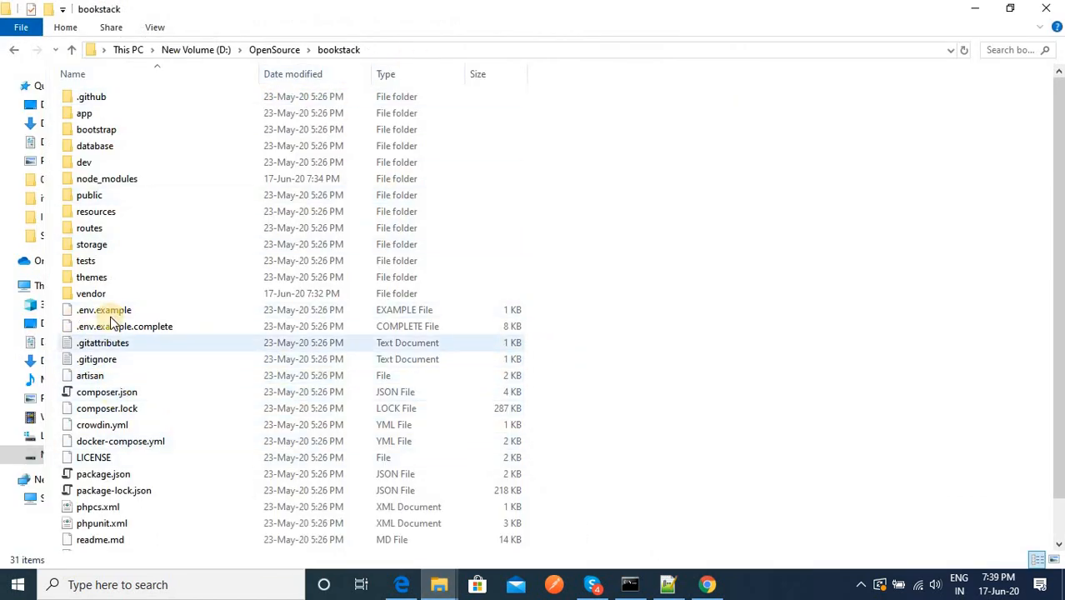
{"action": "left_click", "coordinate": [108, 312]}
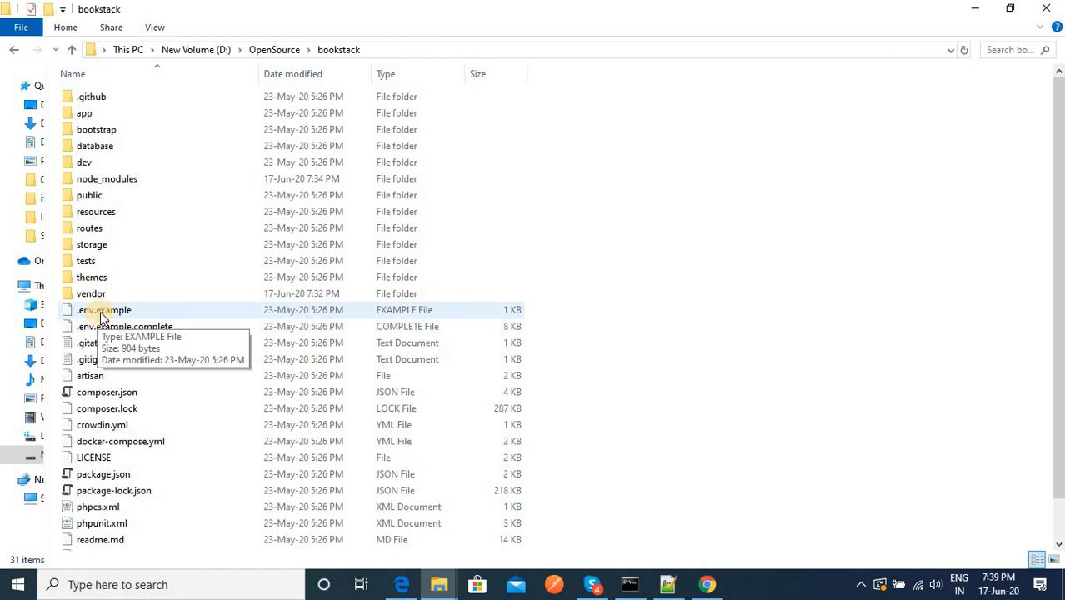
{"action": "left_click", "coordinate": [103, 313]}
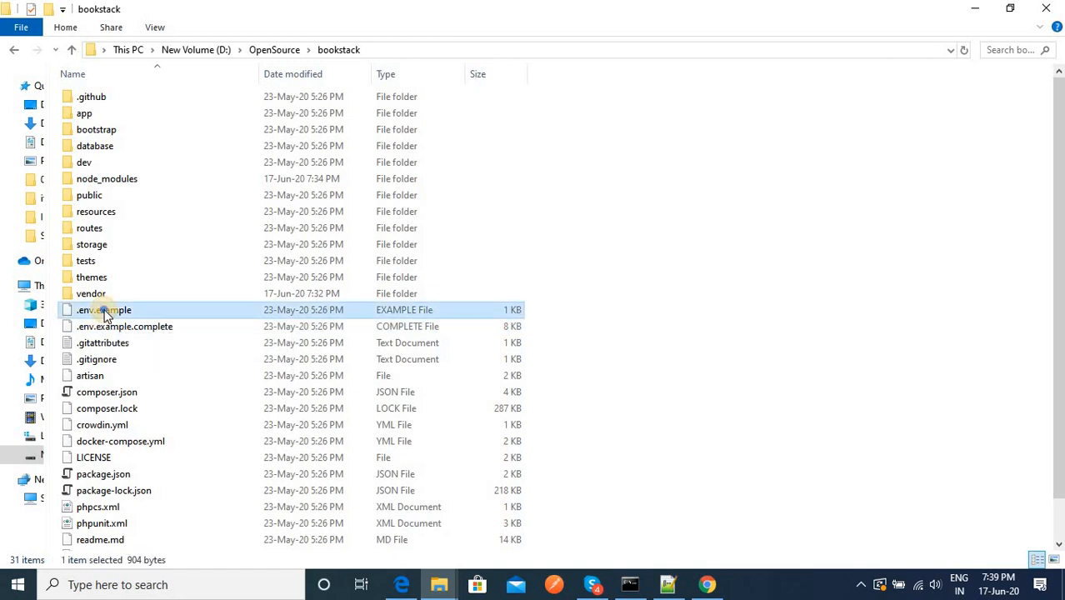
{"action": "left_click_drag", "start_coordinate": [103, 312], "coordinate": [150, 369]}
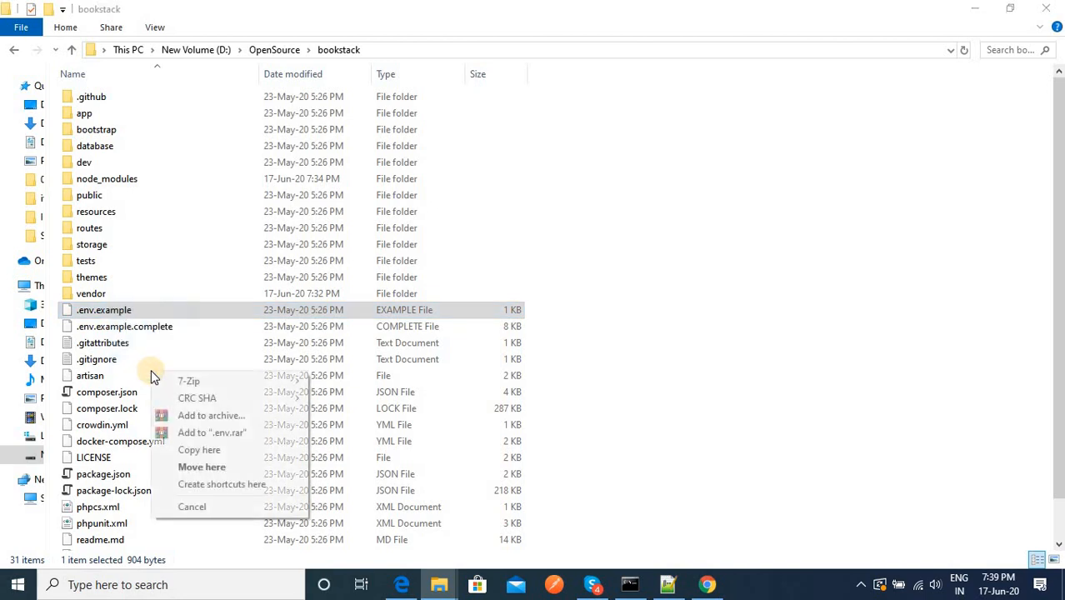
{"action": "left_click", "coordinate": [204, 450]}
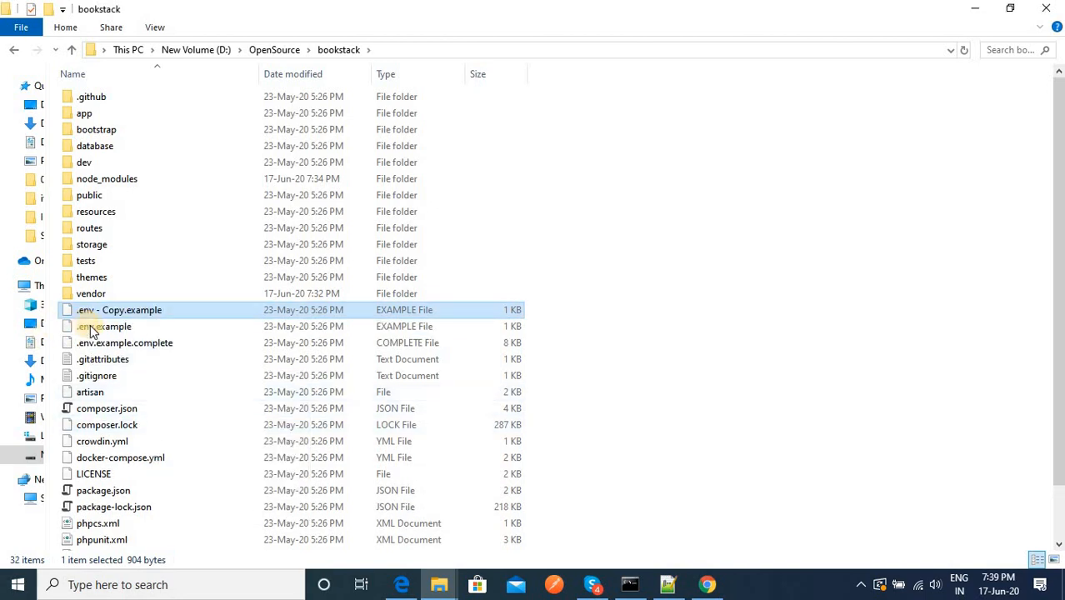
Try to rename .env.example to .env, and decline the file extension change
{"action": "left_click", "coordinate": [104, 329]}
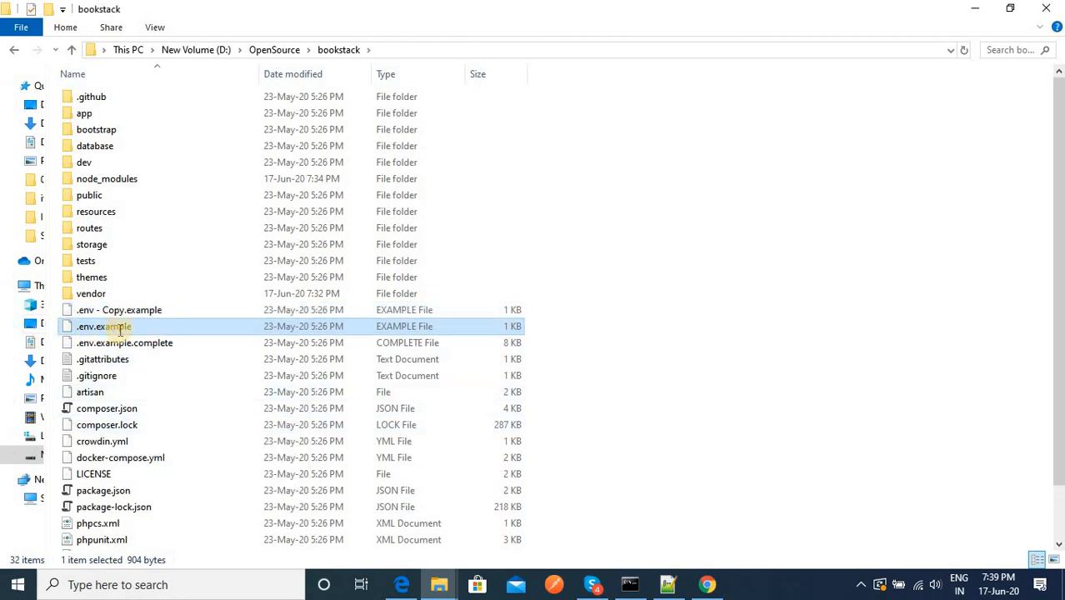
{"action": "key", "text": "F2"}
{"action": "key", "text": "End"}
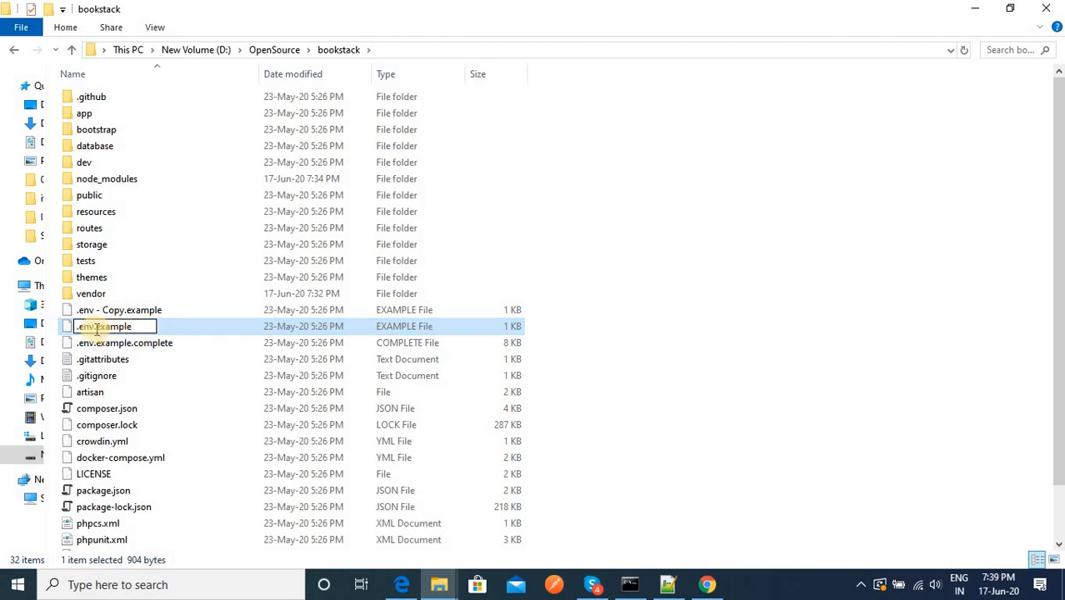
{"action": "left_click_drag", "start_coordinate": [95, 327], "coordinate": [141, 327]}
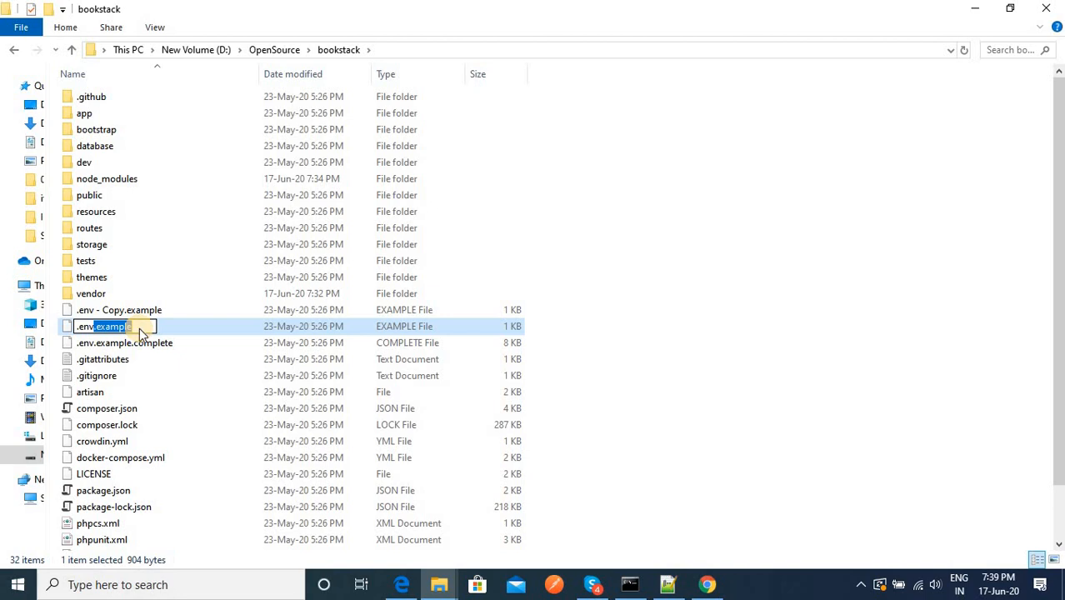
{"action": "key", "text": "BackSpace"}
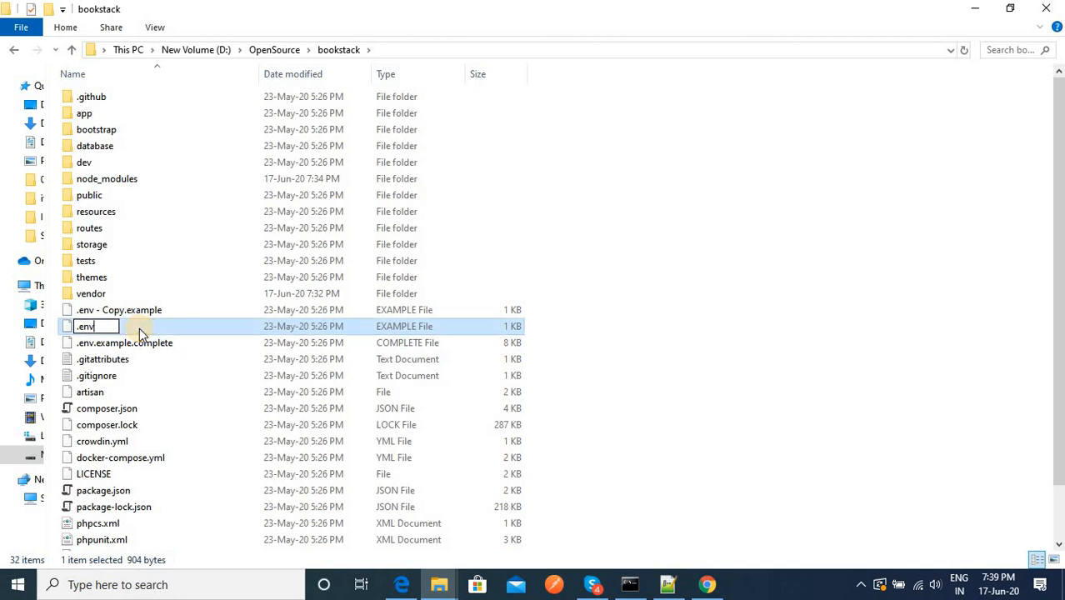
{"action": "key", "text": "Return"}
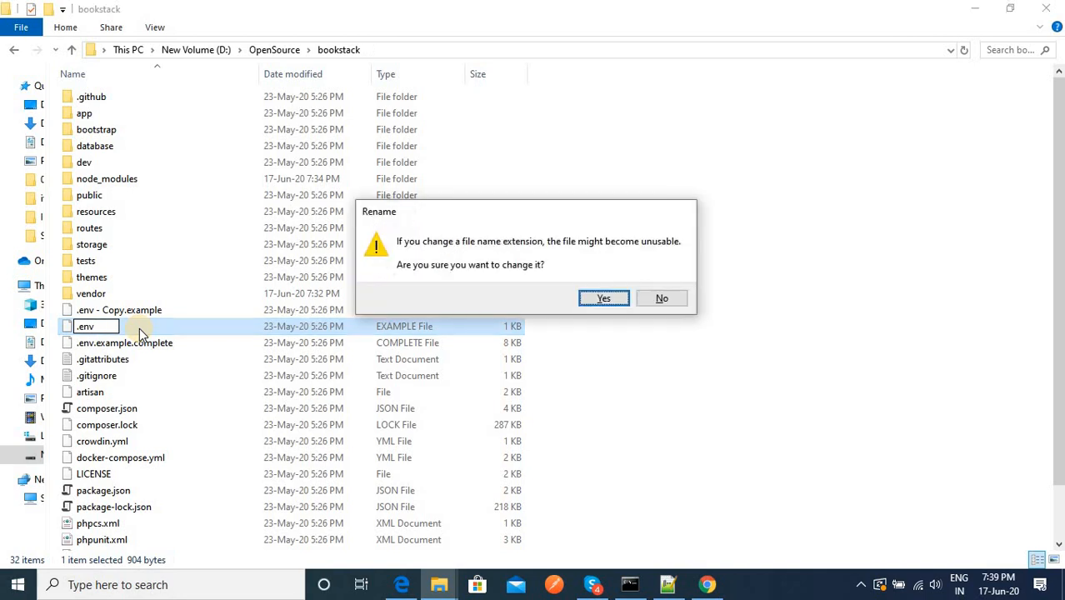
{"action": "left_click", "coordinate": [671, 300]}
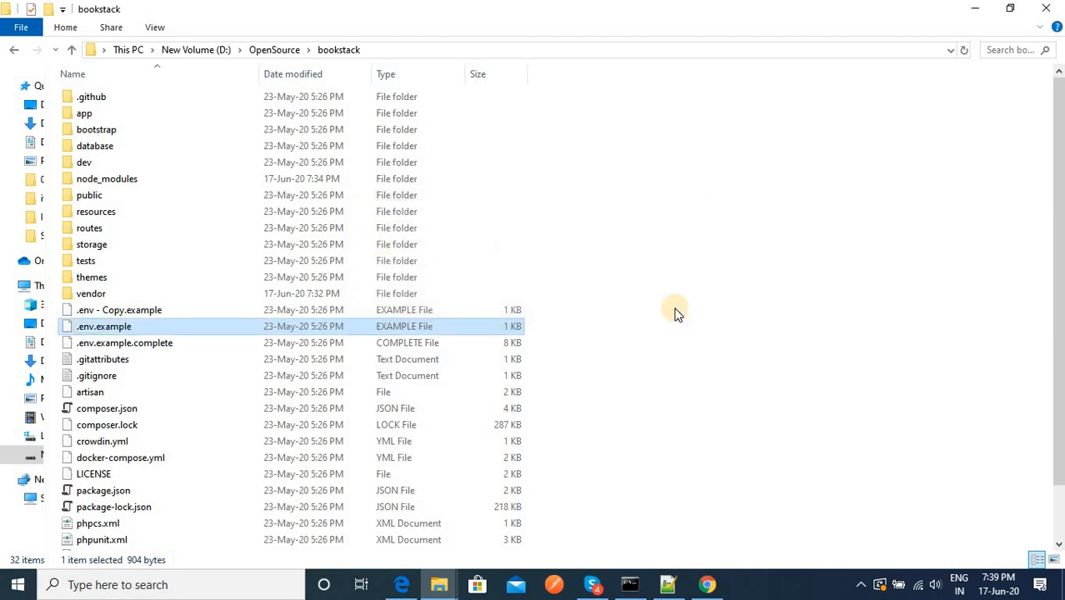
Rename .env.example to .env from the Command Prompt with the ren command
{"action": "left_click", "coordinate": [630, 585]}
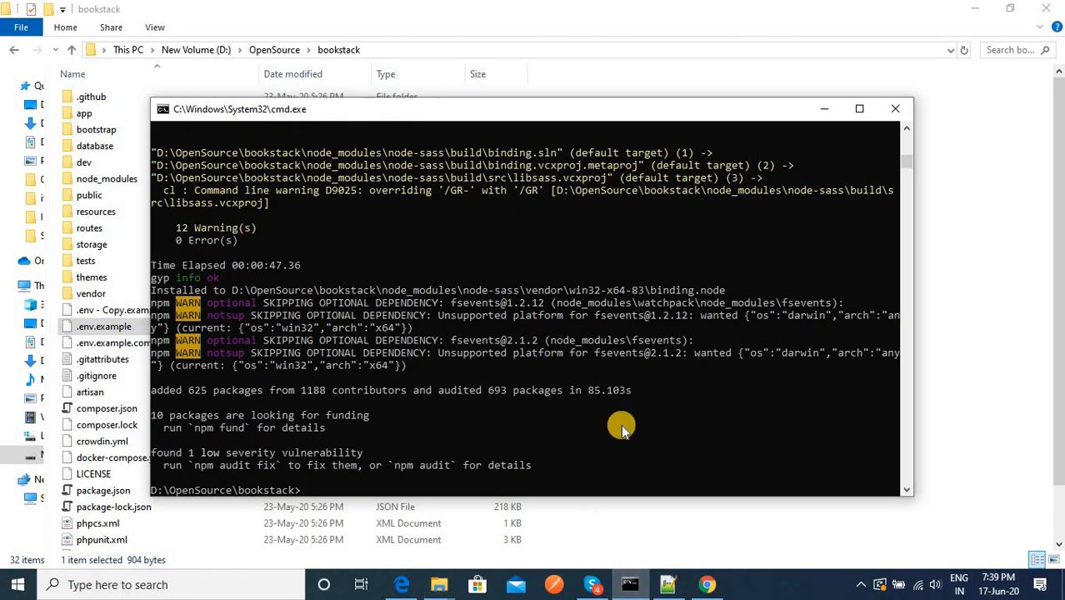
{"action": "type", "text": "ren .en"}
{"action": "key", "text": "Tab"}
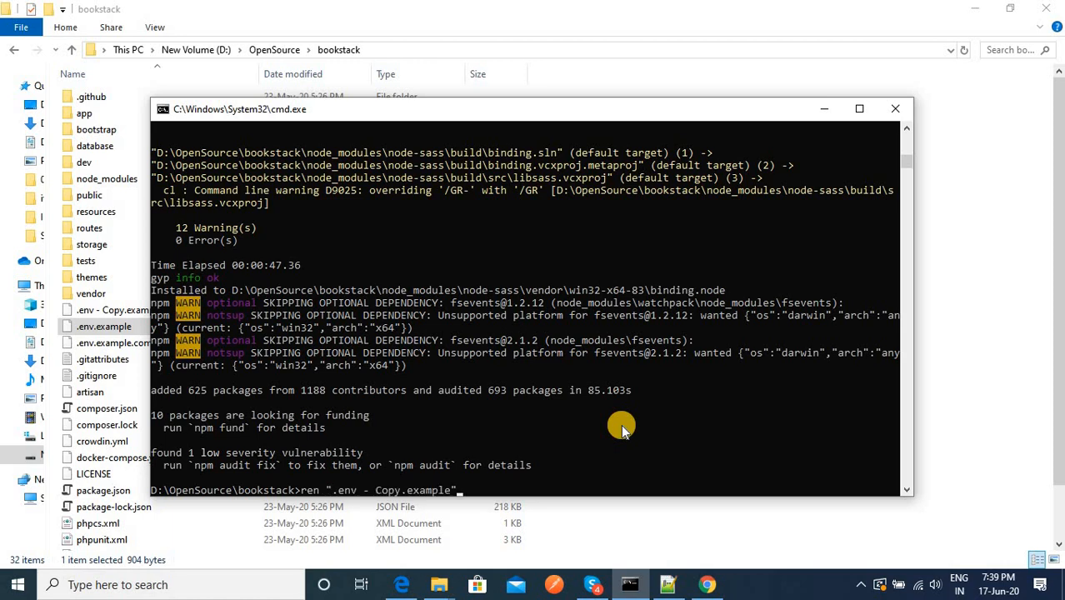
{"action": "key", "text": "Tab"}
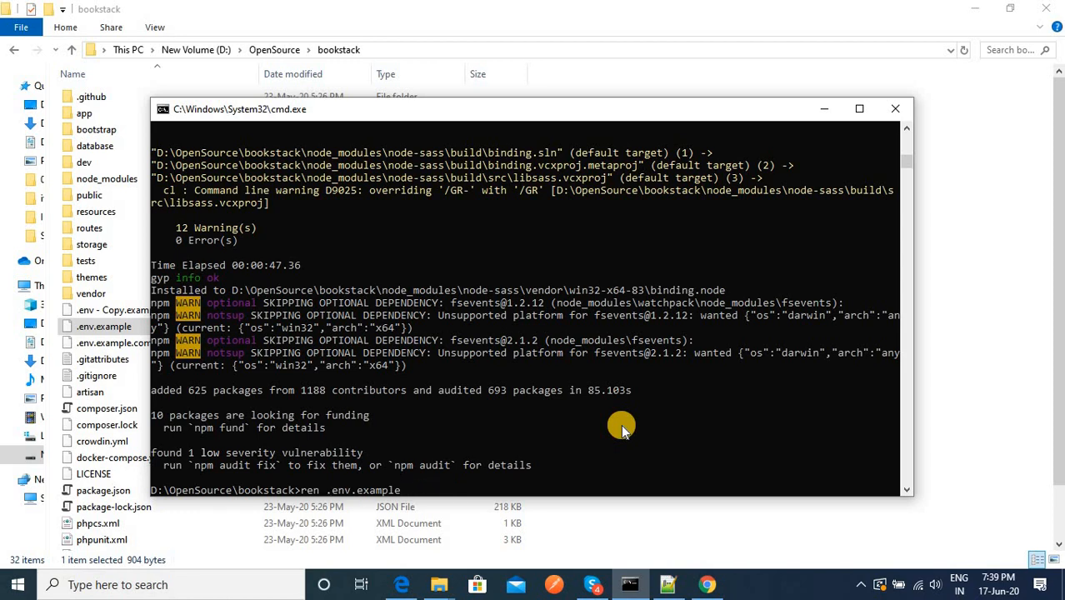
{"action": "type", "text": ".env"}
{"action": "key", "text": "Return"}
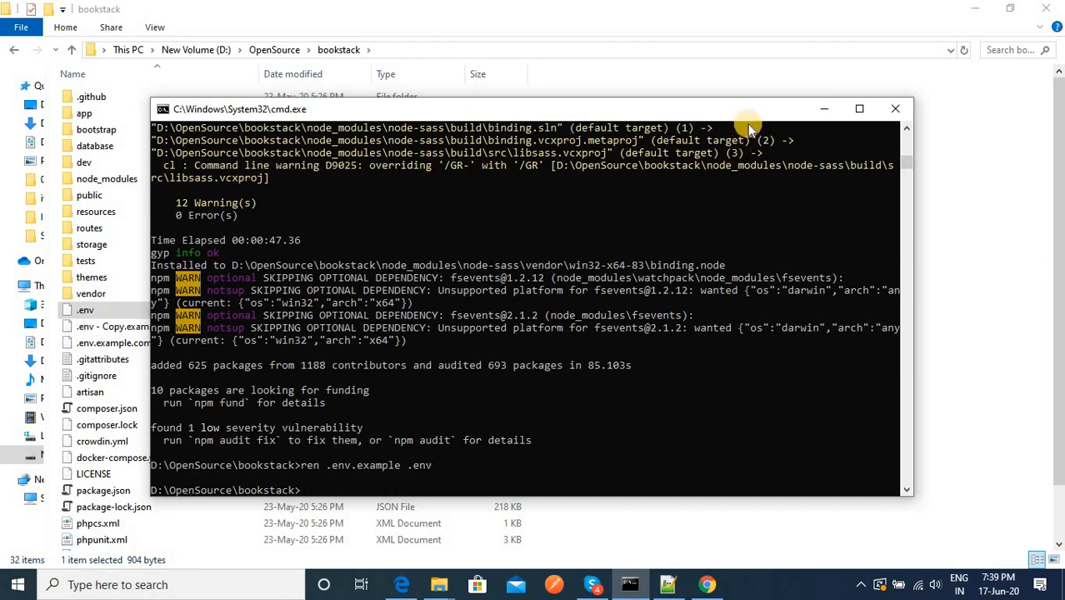
Switch back to the bookstack folder in File Explorer and open the .env file in Notepad++
{"action": "left_click", "coordinate": [731, 15]}
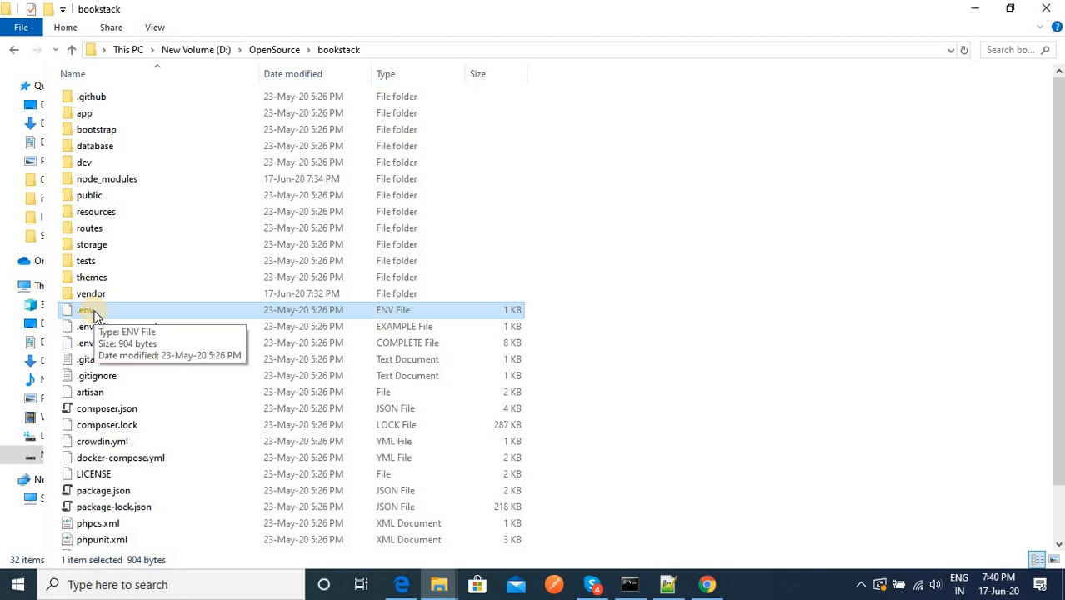
{"action": "right_click", "coordinate": [93, 313]}
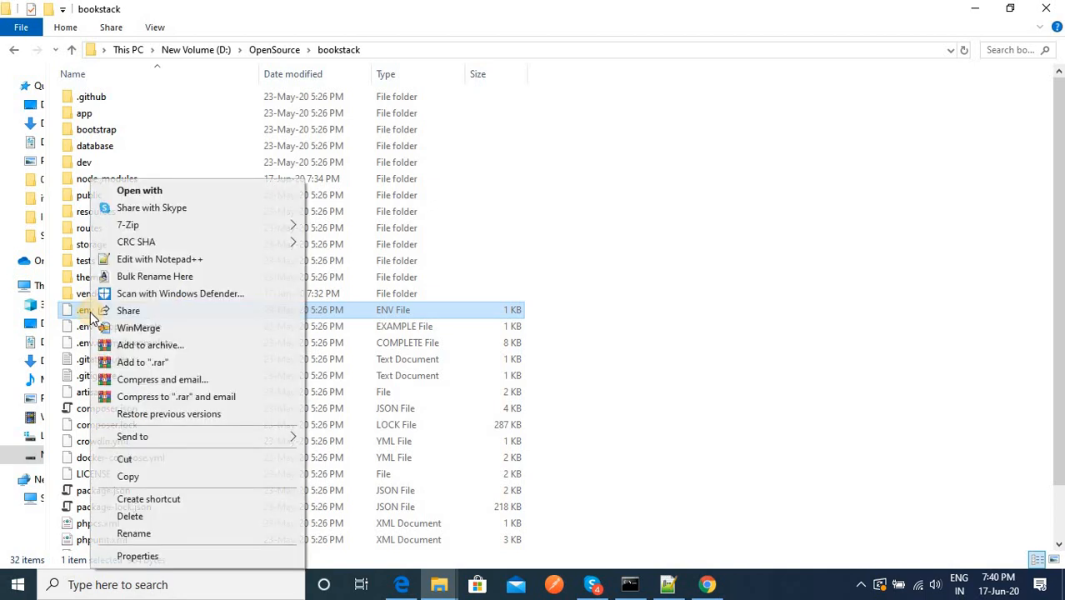
{"action": "left_click", "coordinate": [166, 260]}
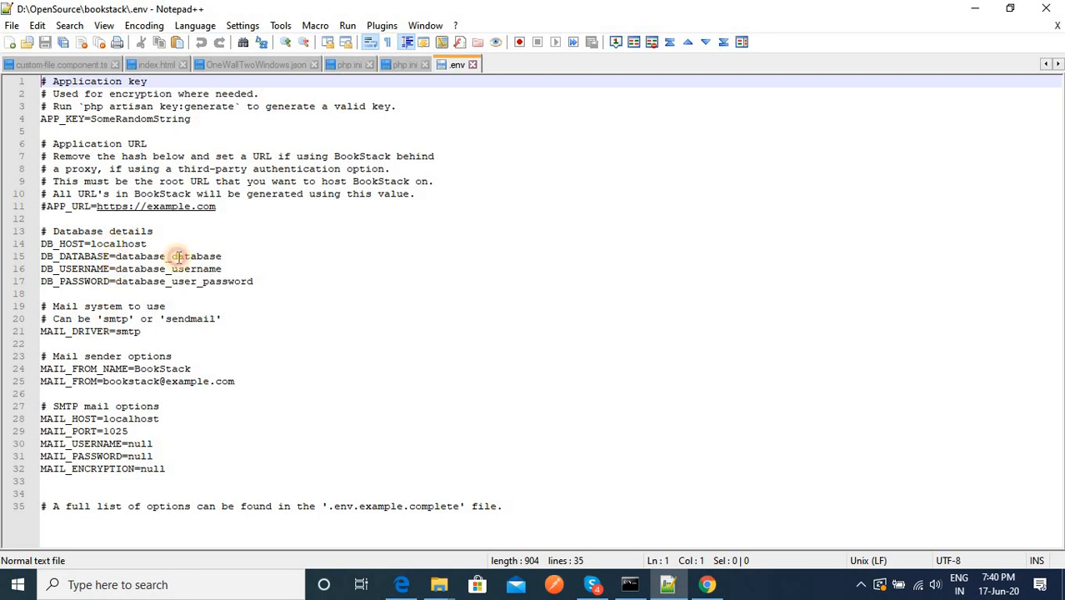
In the database details, set DB_DATABASE to bookstack and DB_USERNAME to root, and leave DB_PASSWORD empty
{"action": "double_click", "coordinate": [178, 257]}
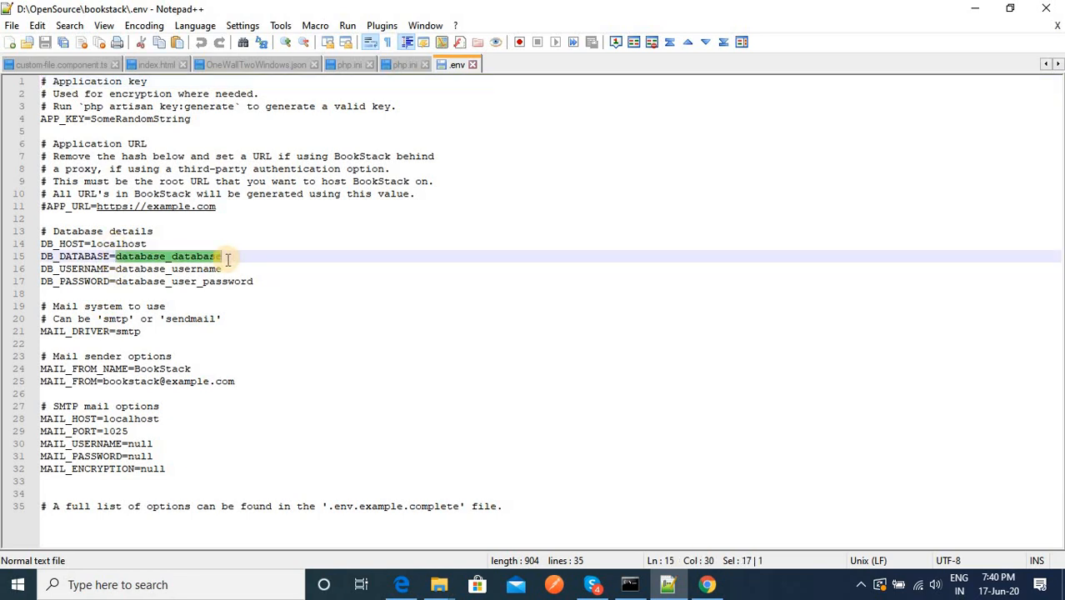
{"action": "type", "text": "book"}
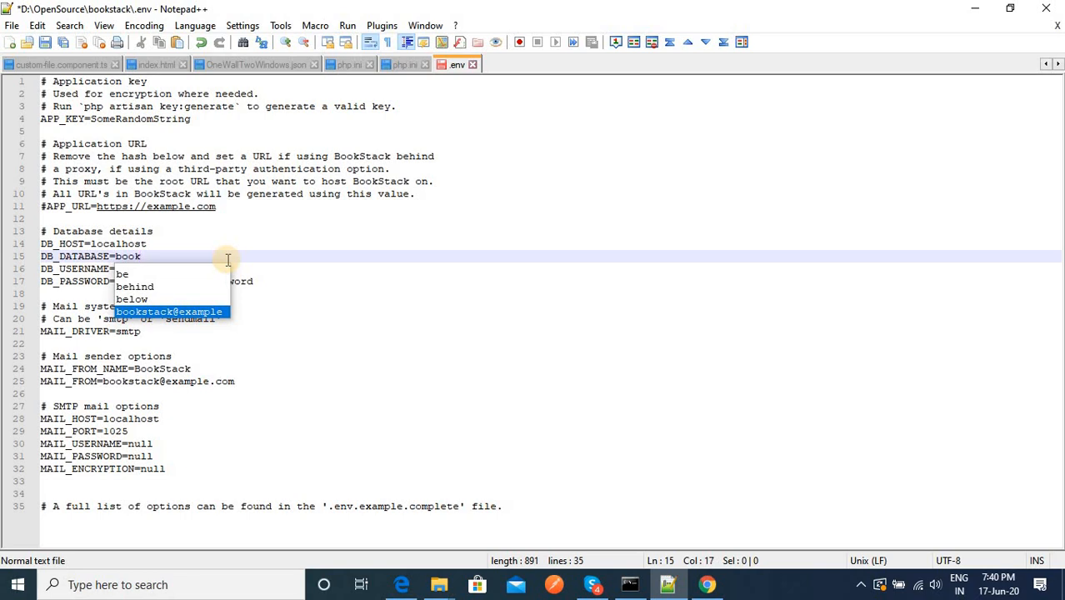
{"action": "type", "text": "stack"}
{"action": "left_click", "coordinate": [250, 233]}
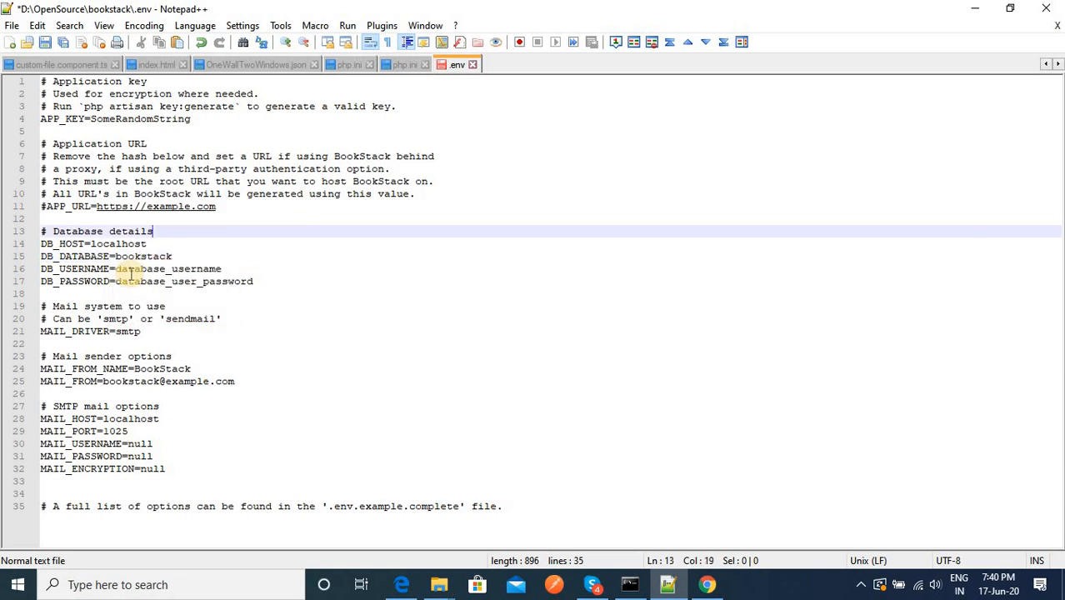
{"action": "double_click", "coordinate": [195, 269]}
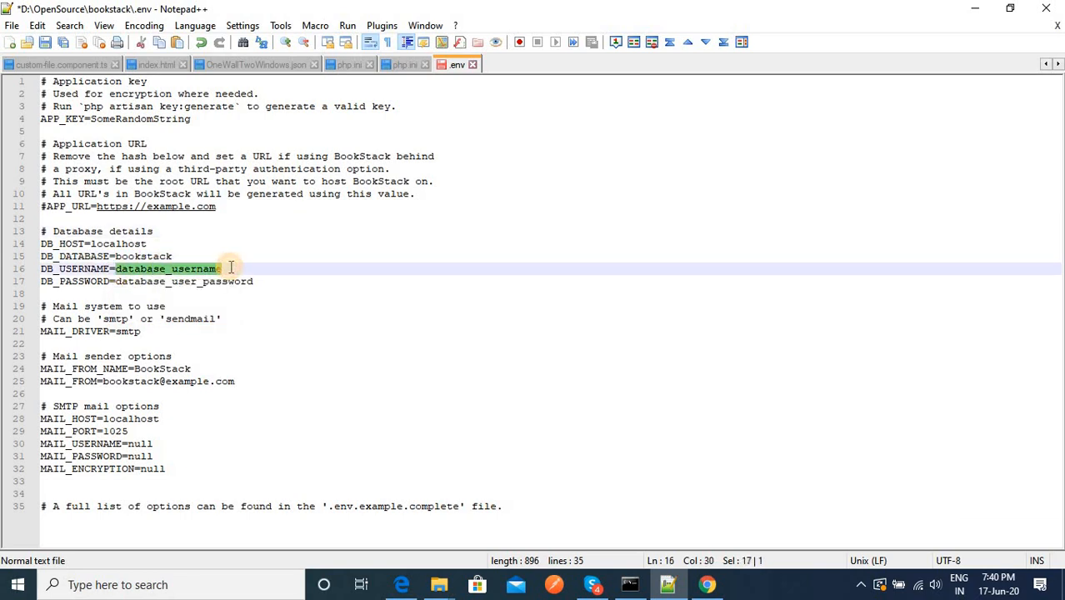
{"action": "type", "text": "root"}
{"action": "double_click", "coordinate": [250, 280]}
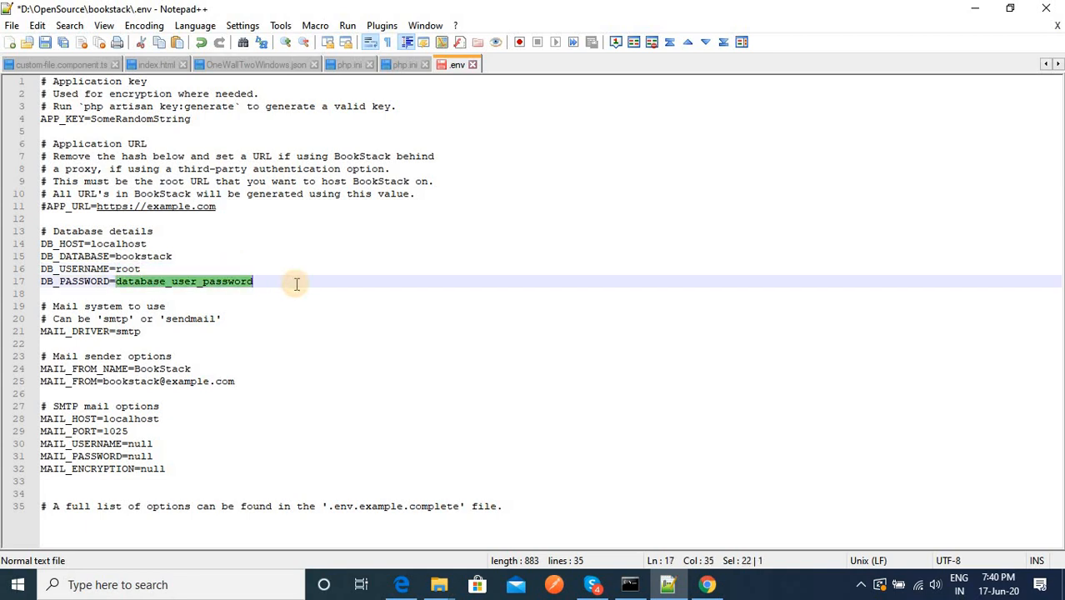
{"action": "key", "text": "BackSpace"}
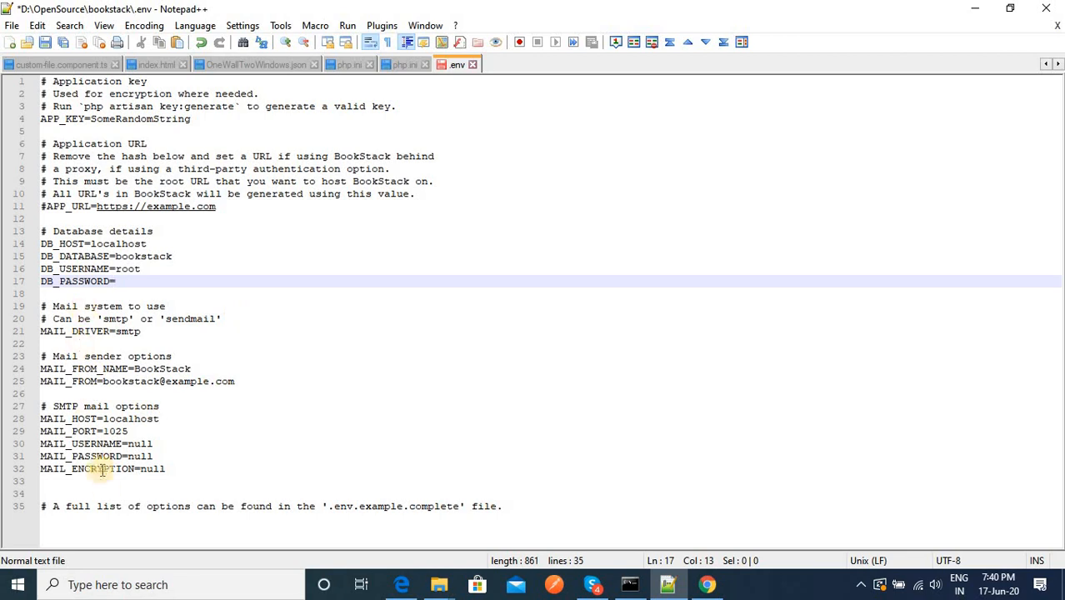
Review the SMTP mail options and mail sender options, and save the .env file
{"action": "left_click_drag", "start_coordinate": [185, 483], "coordinate": [34, 417]}
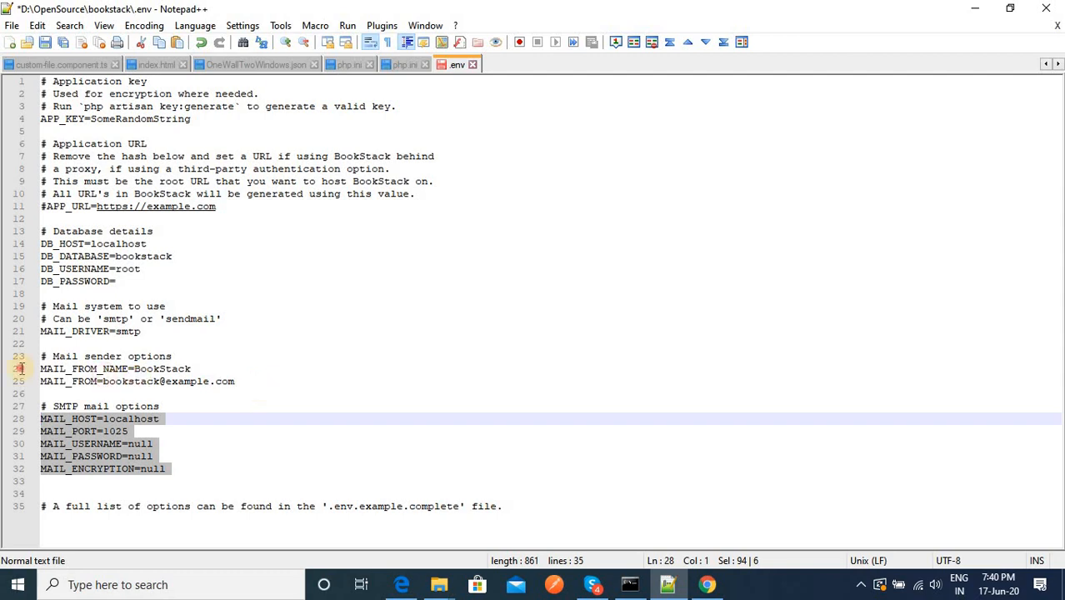
{"action": "left_click_drag", "start_coordinate": [17, 381], "coordinate": [13, 356]}
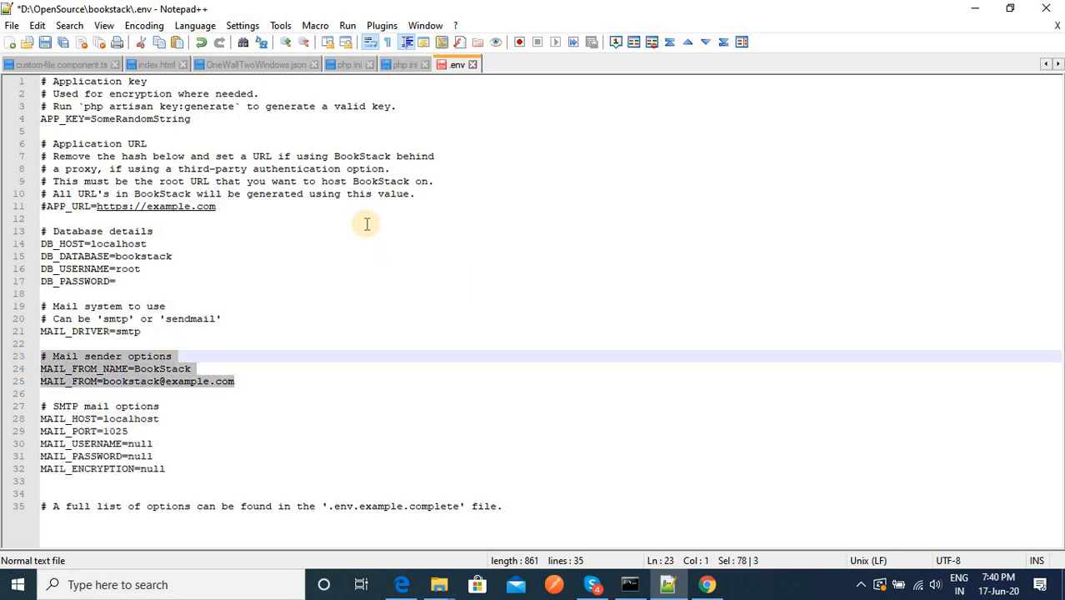
{"action": "left_click", "coordinate": [465, 197]}
{"action": "key", "text": "ctrl+s"}
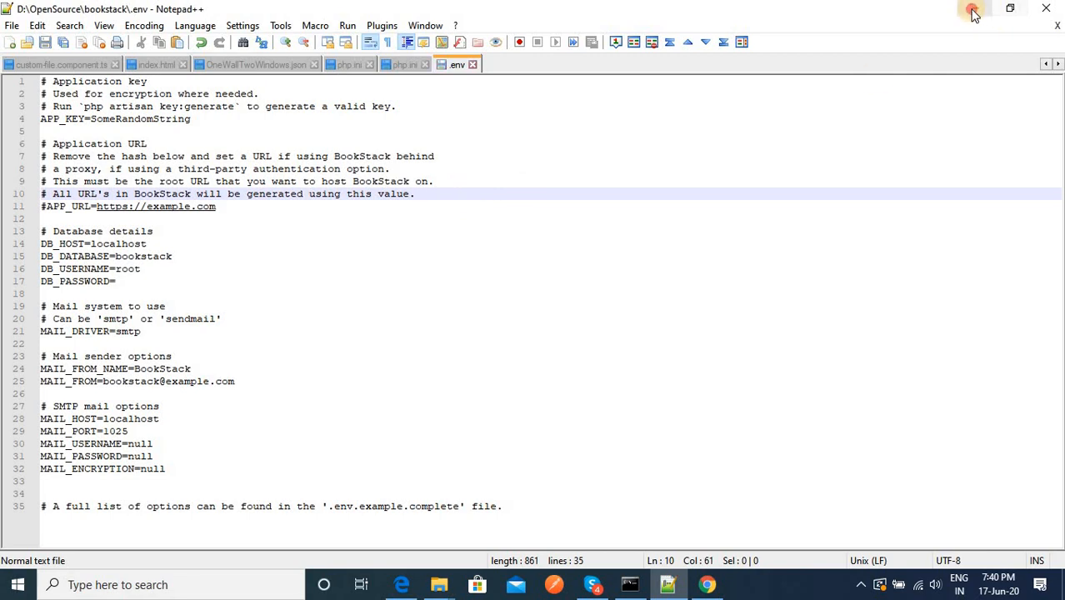
{"action": "left_click", "coordinate": [973, 8]}
Copy php artisan migrate from the BookStack installation page in Edge and try to run it in the Command Prompt, answering yes
{"action": "left_click", "coordinate": [631, 586]}
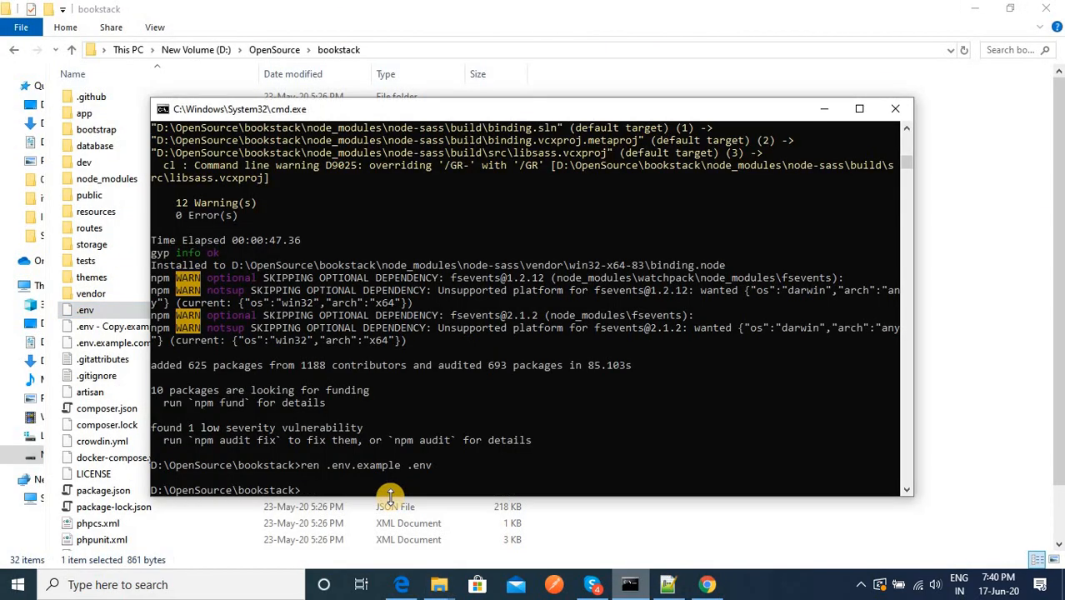
{"action": "left_click", "coordinate": [401, 584]}
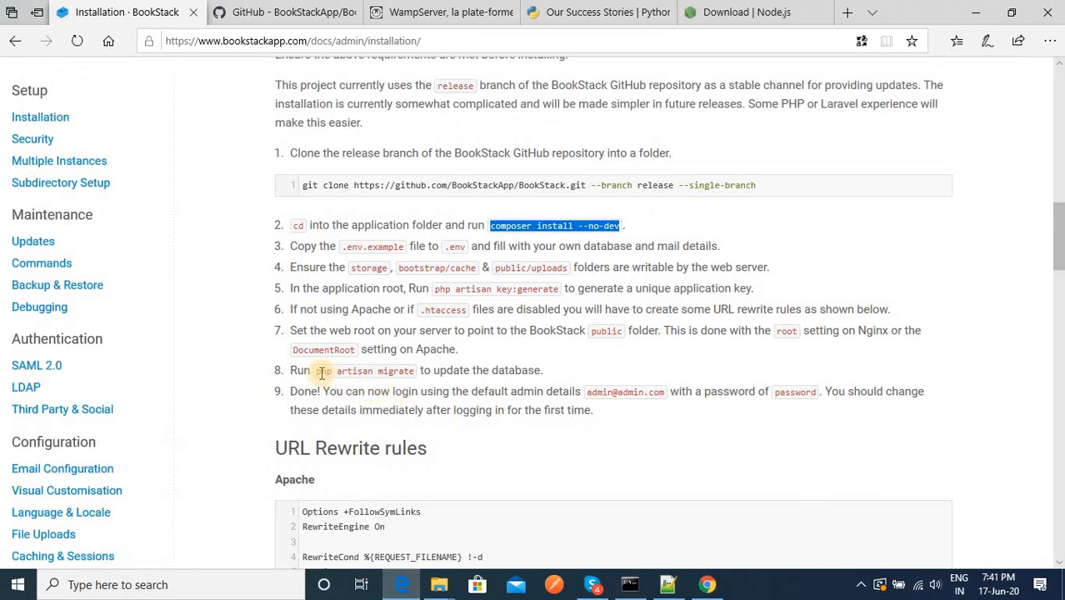
{"action": "left_click_drag", "start_coordinate": [318, 373], "coordinate": [413, 373]}
{"action": "key", "text": "ctrl+c"}
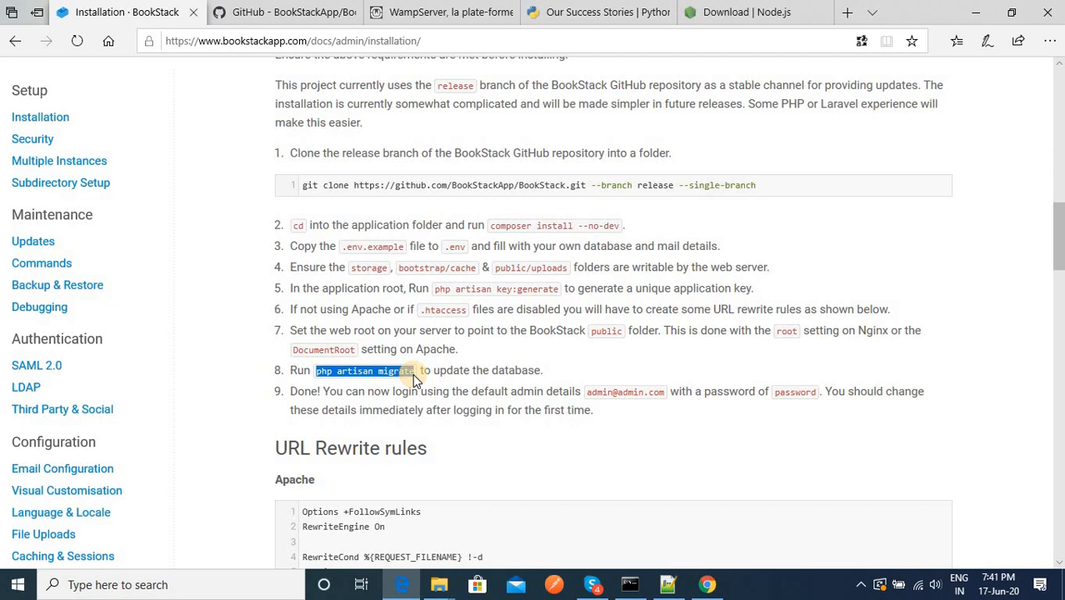
{"action": "left_click", "coordinate": [630, 584]}
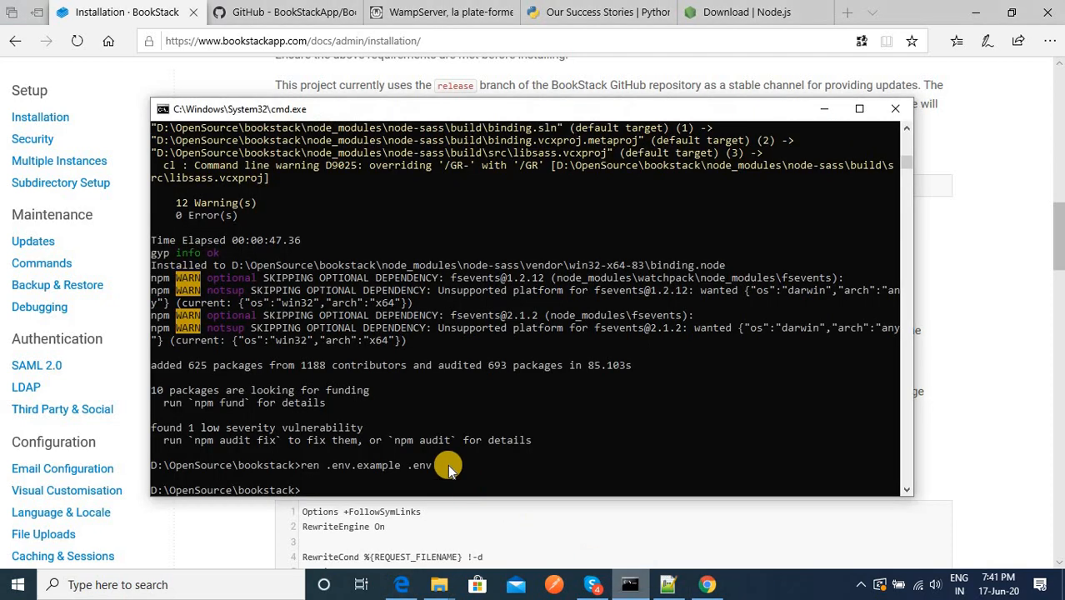
{"action": "key", "text": "ctrl+v"}
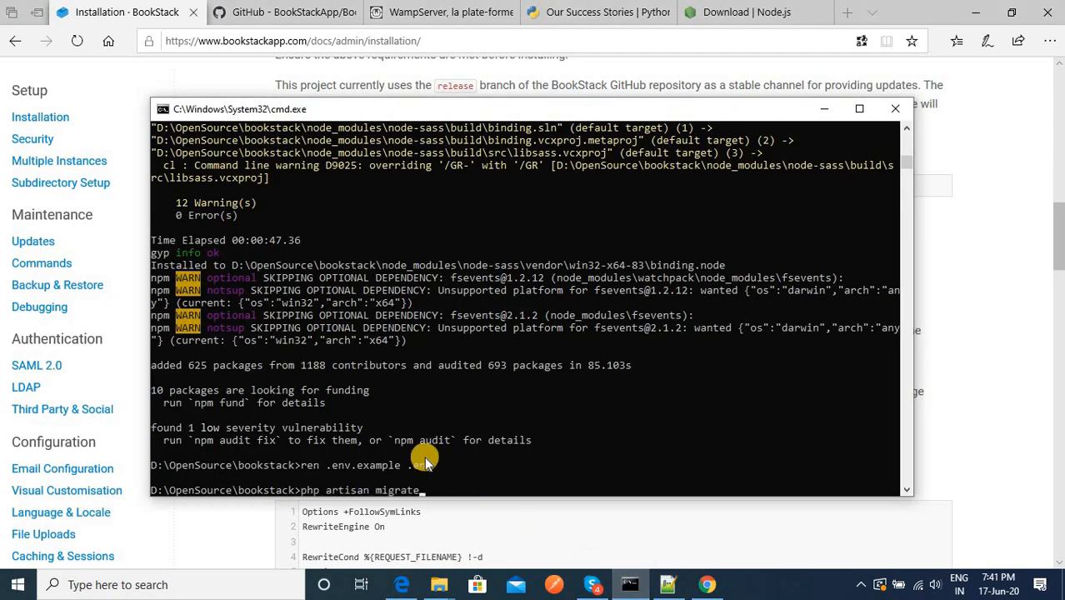
{"action": "key", "text": "Return"}
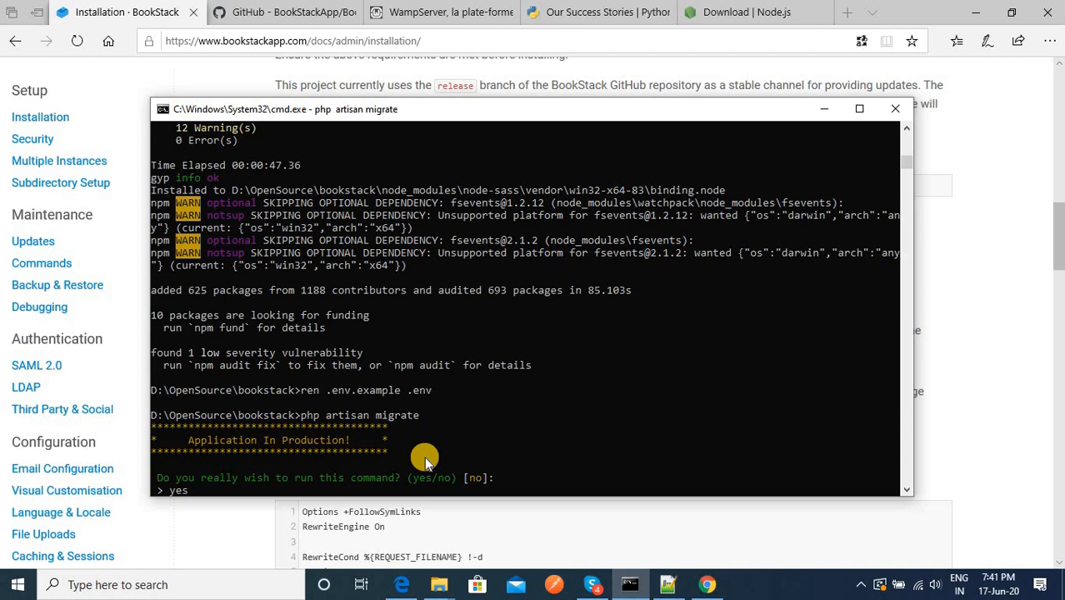
{"action": "key", "text": "Return"}
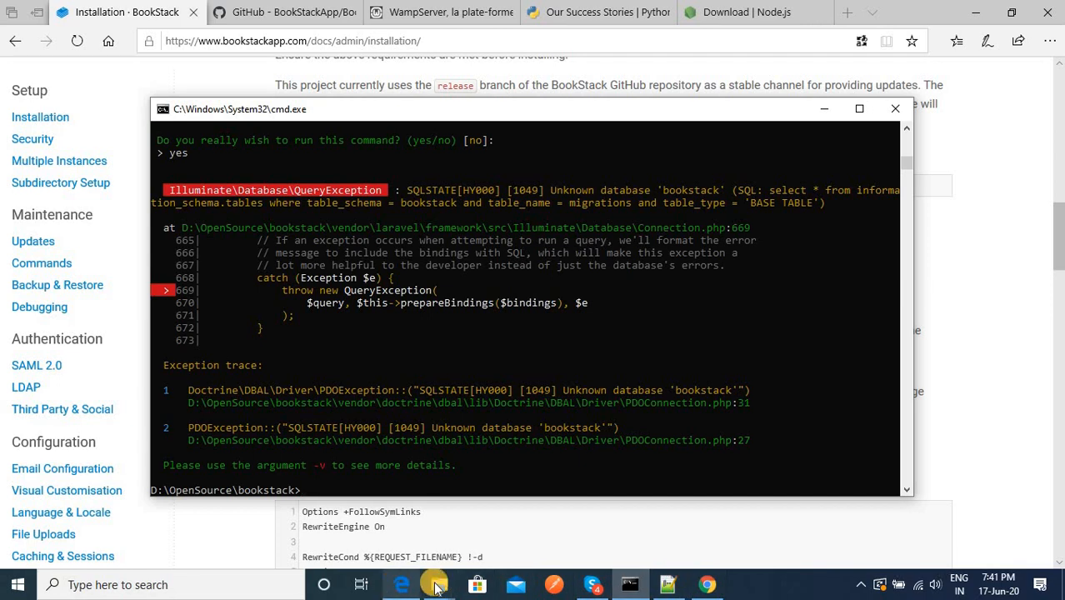
Check the bookstack database's server in phpMyAdmin and the MySQL entry of the WampServer menu
{"action": "left_click", "coordinate": [707, 588]}
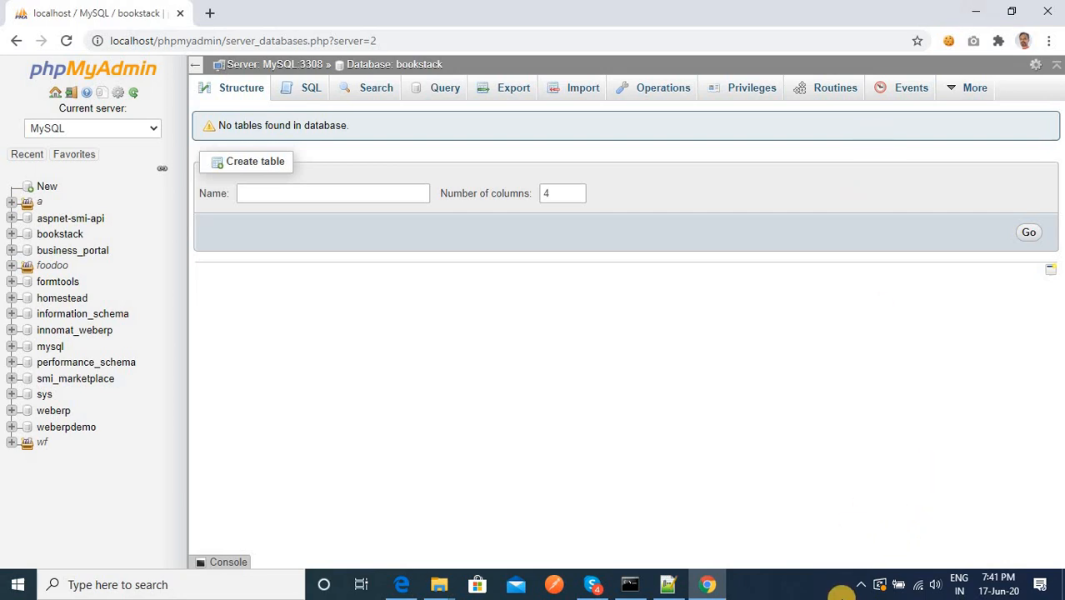
{"action": "left_click", "coordinate": [860, 585]}
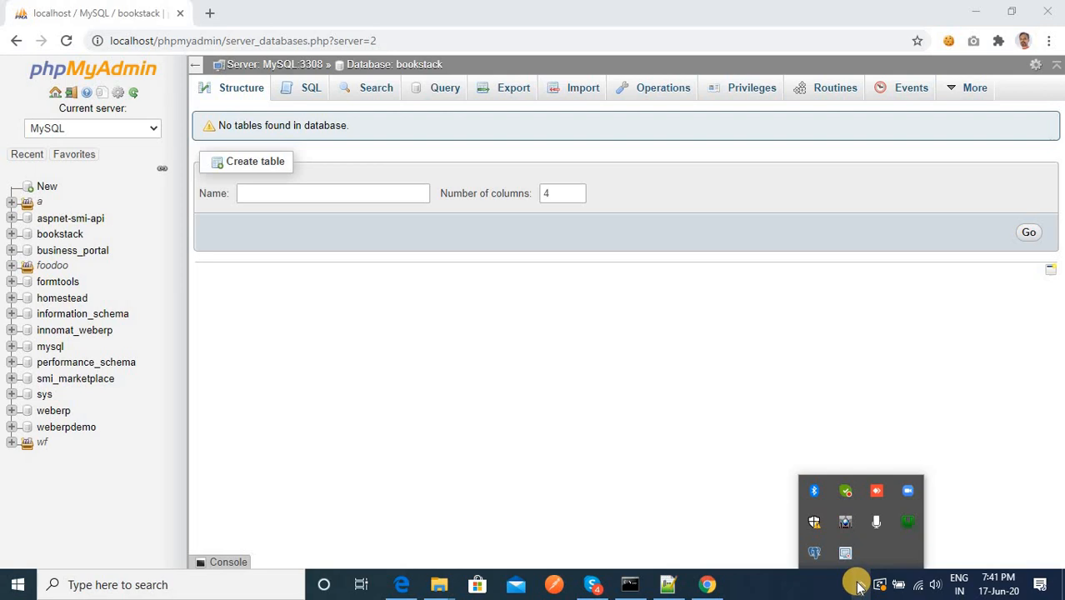
{"action": "left_click", "coordinate": [903, 525]}
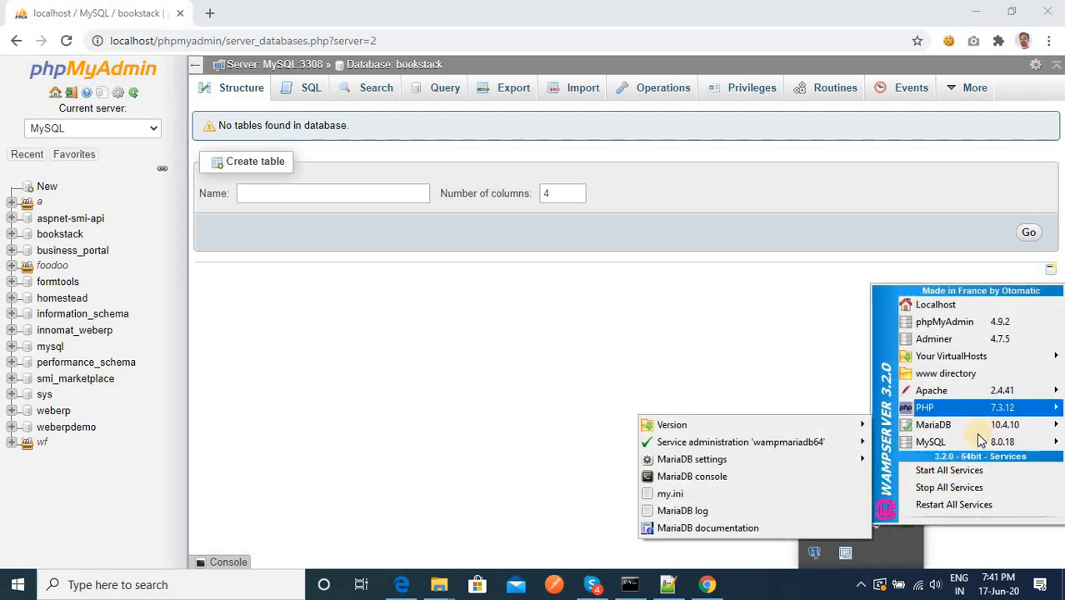
{"action": "mouse_move", "coordinate": [976, 444]}
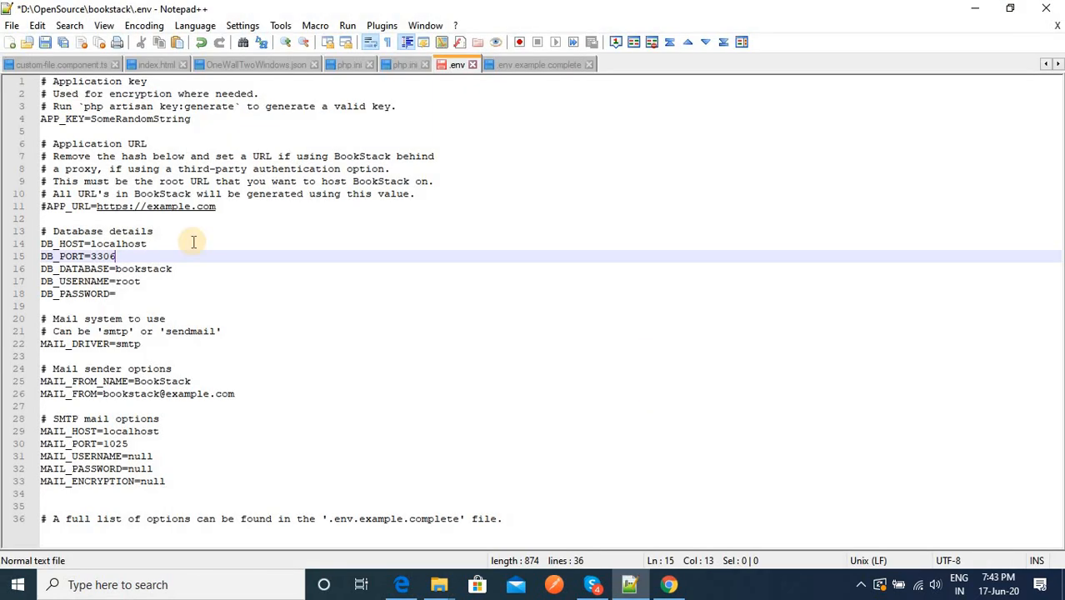
Set DB_PORT to 3308 in the .env file and save it
{"action": "key", "text": "BackSpace"}
{"action": "type", "text": "8"}
{"action": "key", "text": "ctrl+s"}
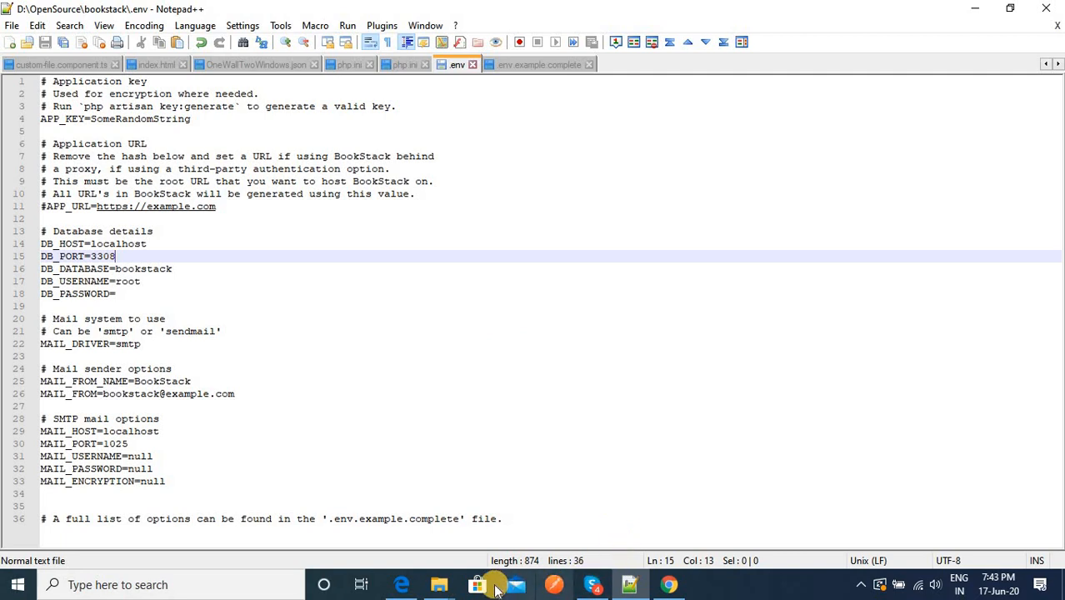
Switch to the BookStack installation page in Edge and copy the php artisan migrate command
{"action": "left_click", "coordinate": [401, 584]}
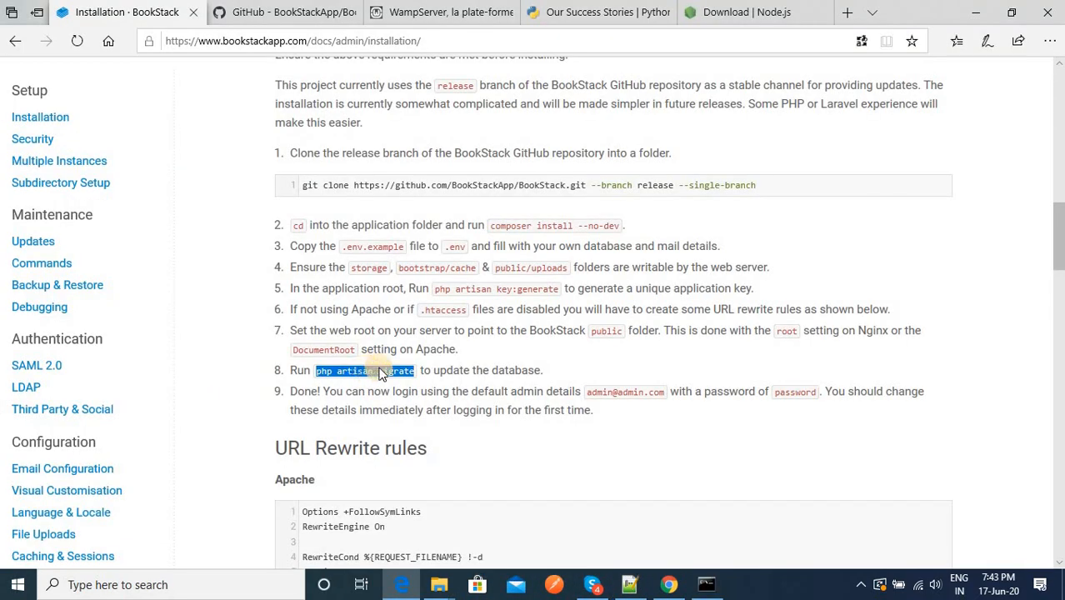
{"action": "right_click", "coordinate": [370, 371]}
{"action": "left_click", "coordinate": [392, 159]}
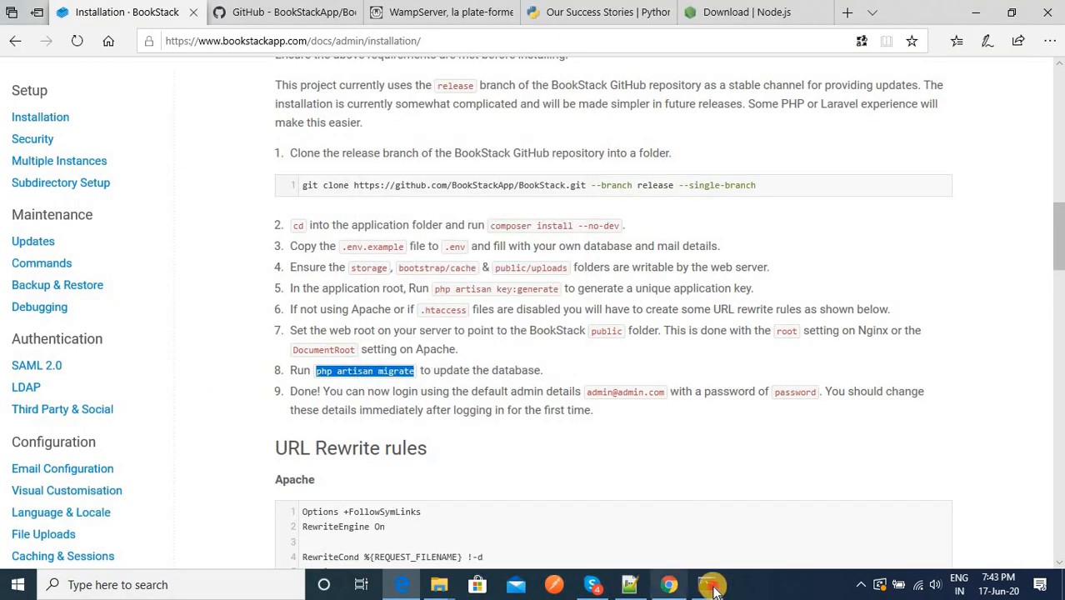
In the Command Prompt, clear the stray DB_PORT text, run php artisan migrate and answer yes to the production confirmation
{"action": "key", "text": "alt+Tab"}
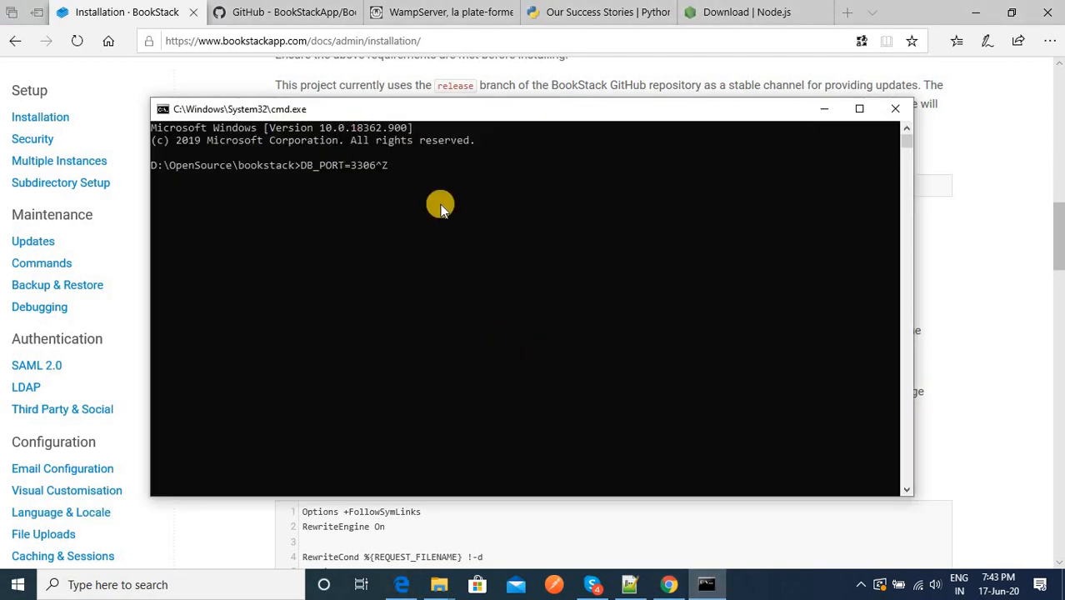
{"action": "key", "text": "BackSpace"}
{"action": "key", "text": "BackSpace"}
{"action": "key", "text": "BackSpace"}
{"action": "key", "text": "BackSpace"}
{"action": "key", "text": "BackSpace"}
{"action": "key", "text": "BackSpace"}
{"action": "key", "text": "BackSpace"}
{"action": "key", "text": "BackSpace"}
{"action": "key", "text": "BackSpace"}
{"action": "key", "text": "BackSpace"}
{"action": "key", "text": "BackSpace"}
{"action": "key", "text": "BackSpace"}
{"action": "key", "text": "ctrl+v"}
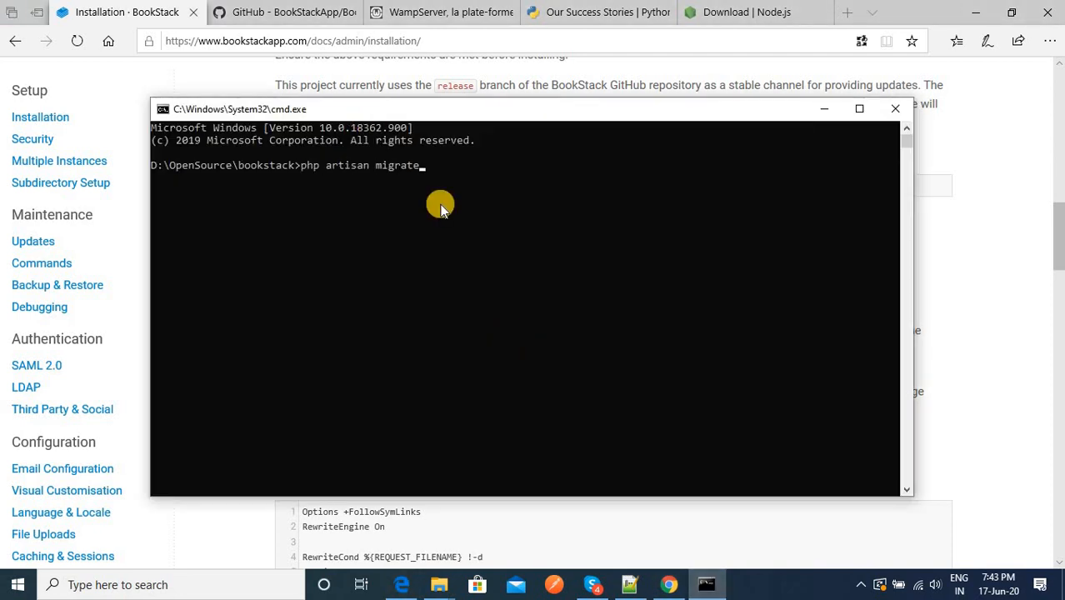
{"action": "key", "text": "Return"}
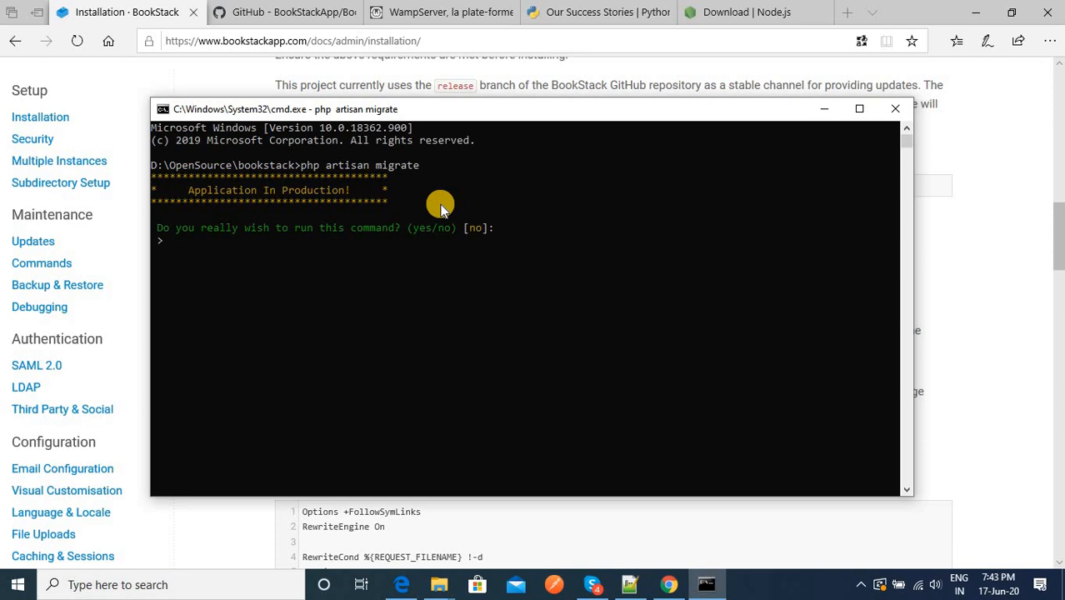
{"action": "type", "text": "yes"}
{"action": "key", "text": "Return"}
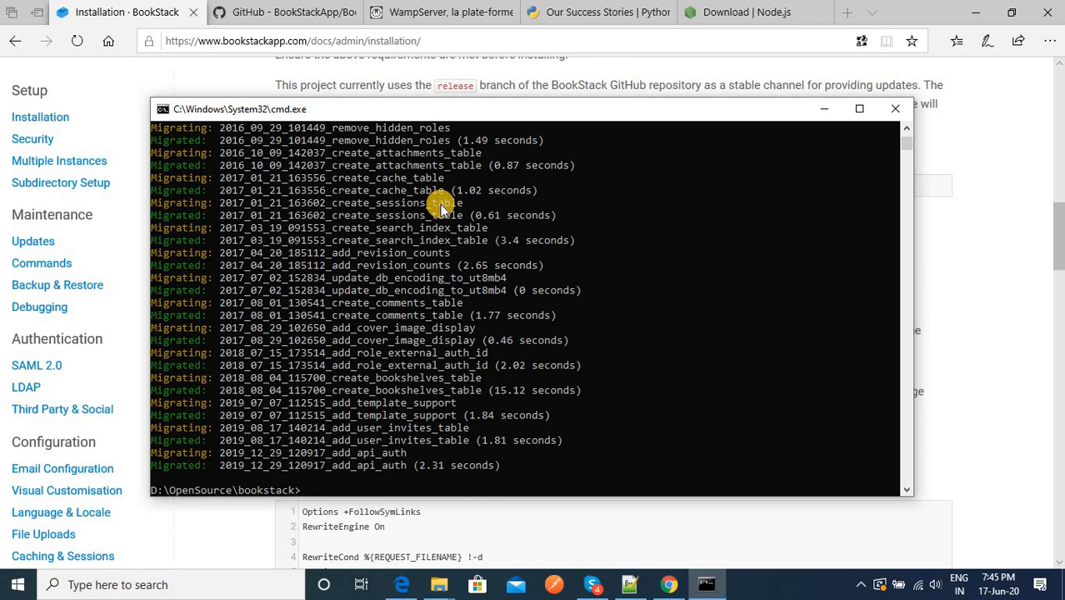
Check the WampServer service status and the php artisan migrate instruction on the BookStack installation page in Edge
{"action": "left_click", "coordinate": [862, 584]}
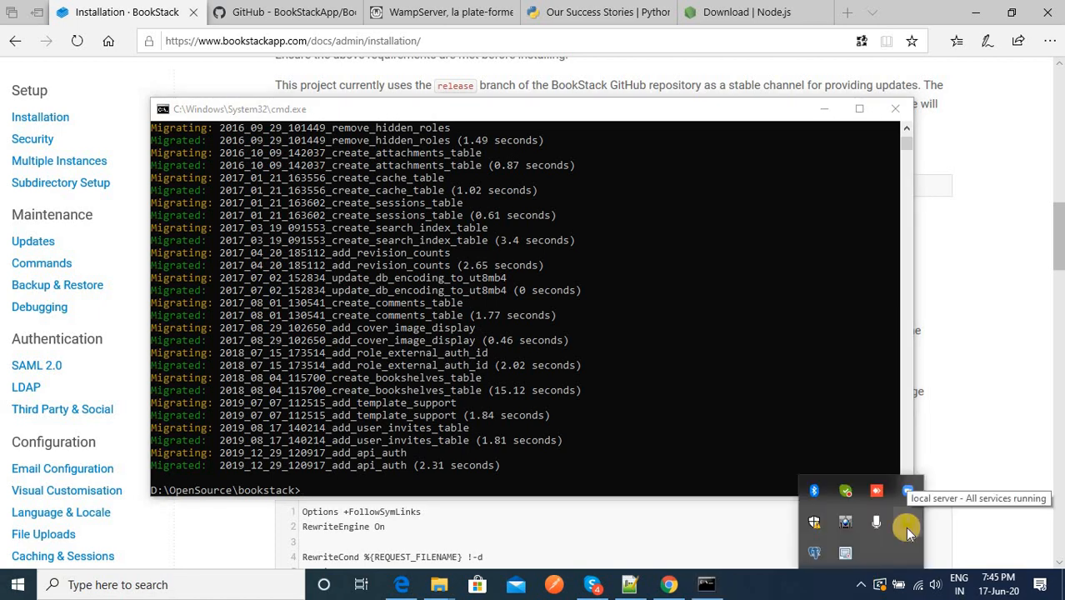
{"action": "left_click", "coordinate": [345, 488]}
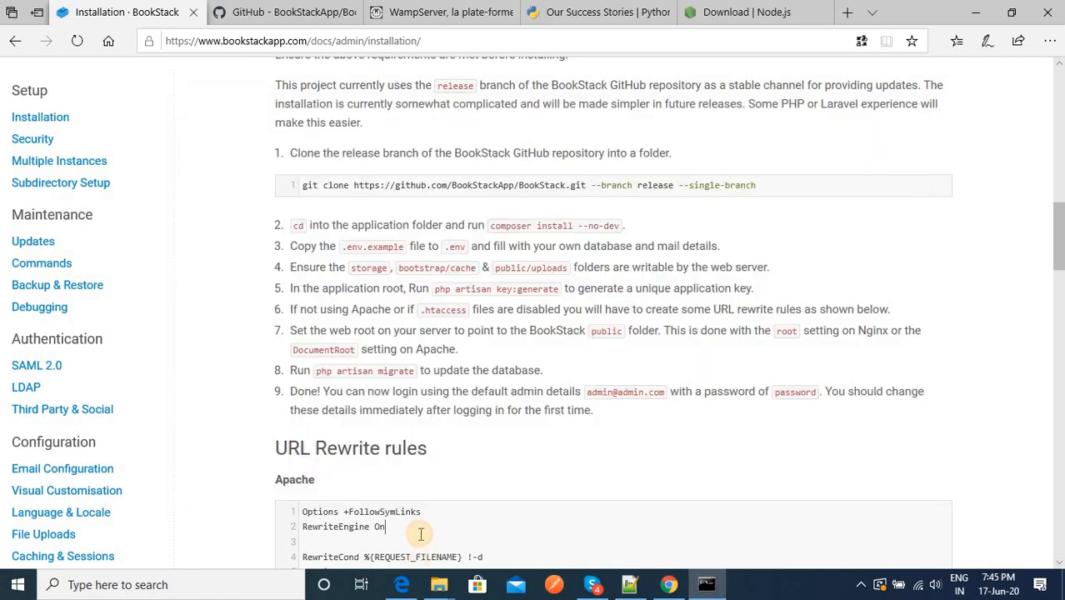
{"action": "left_click", "coordinate": [418, 534]}
{"action": "left_click_drag", "start_coordinate": [315, 370], "coordinate": [367, 379]}
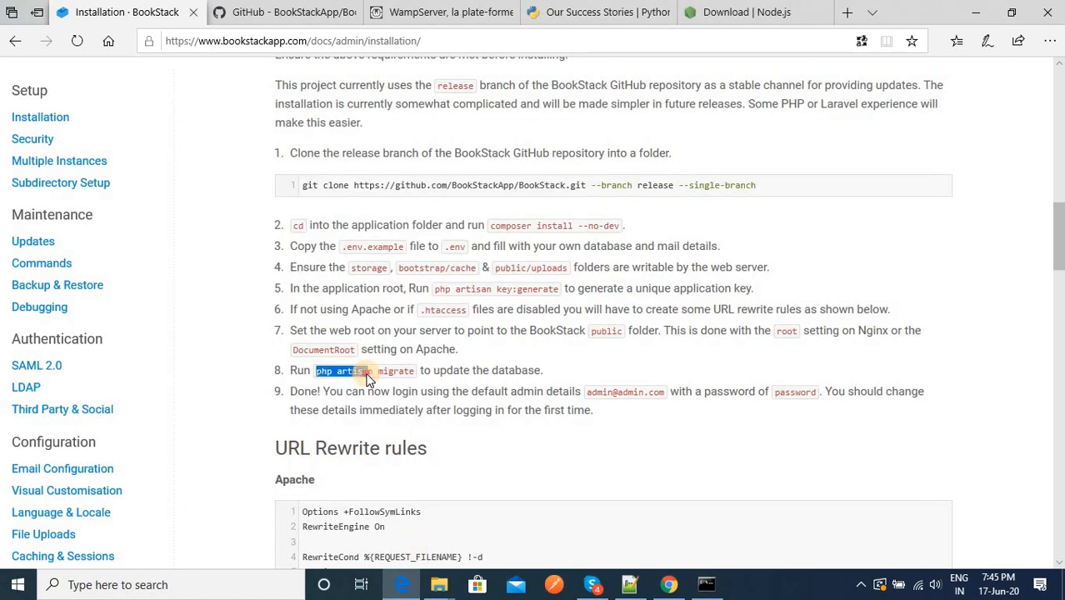
Switch to the Command Prompt and start the development server with php artisan serve
{"action": "key", "text": "alt+Tab"}
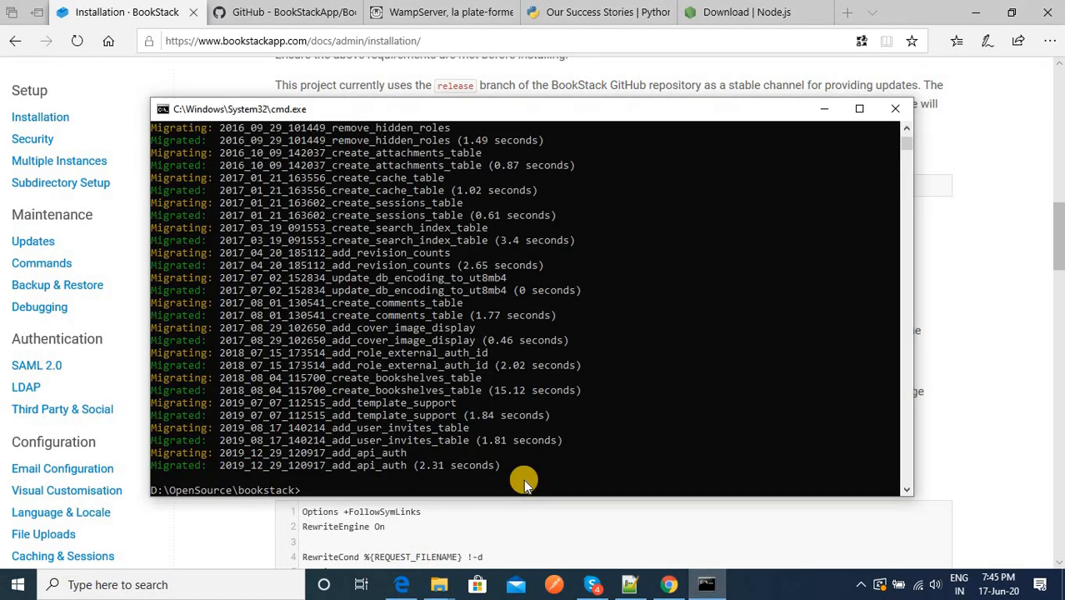
{"action": "type", "text": "php"}
{"action": "key", "text": "Up"}
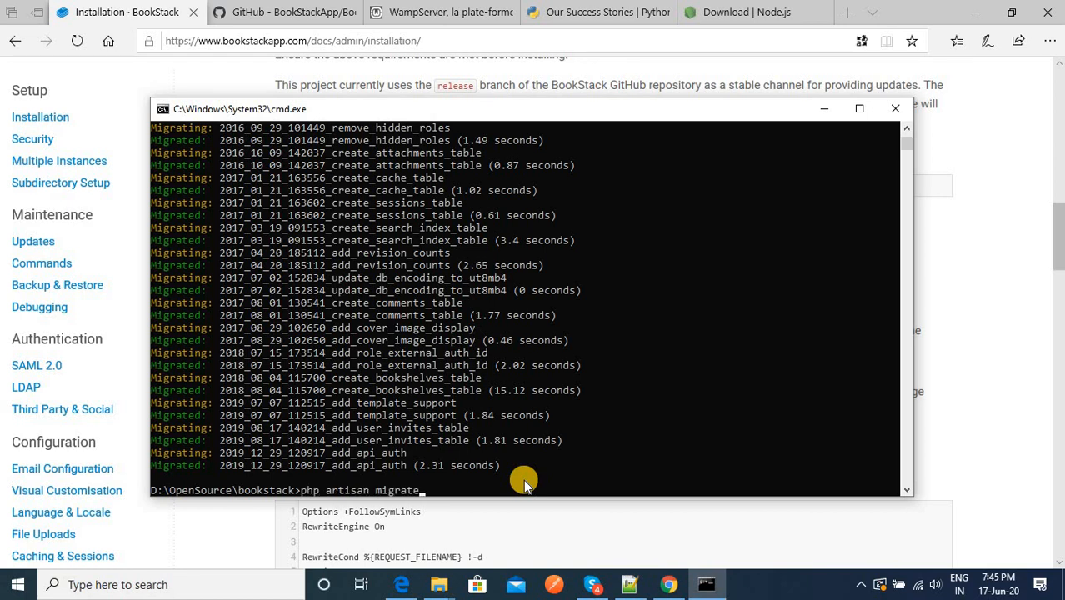
{"action": "key", "text": "BackSpace"}
{"action": "key", "text": "BackSpace"}
{"action": "key", "text": "BackSpace"}
{"action": "key", "text": "BackSpace"}
{"action": "key", "text": "BackSpace"}
{"action": "key", "text": "BackSpace"}
{"action": "key", "text": "BackSpace"}
{"action": "type", "text": "serve"}
{"action": "key", "text": "Return"}
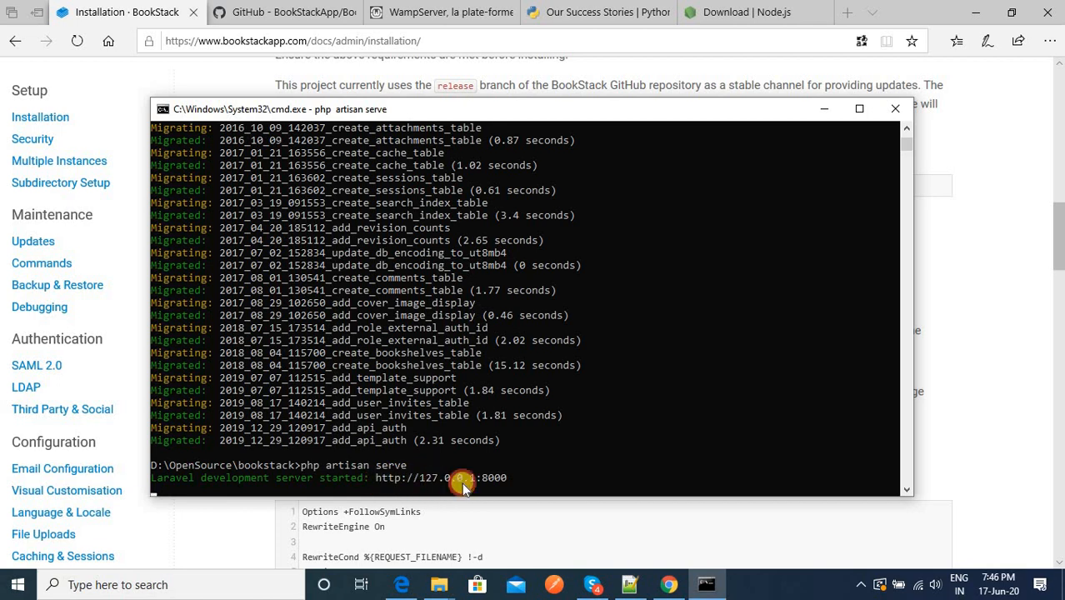
{"action": "left_click_drag", "start_coordinate": [377, 480], "coordinate": [505, 482]}
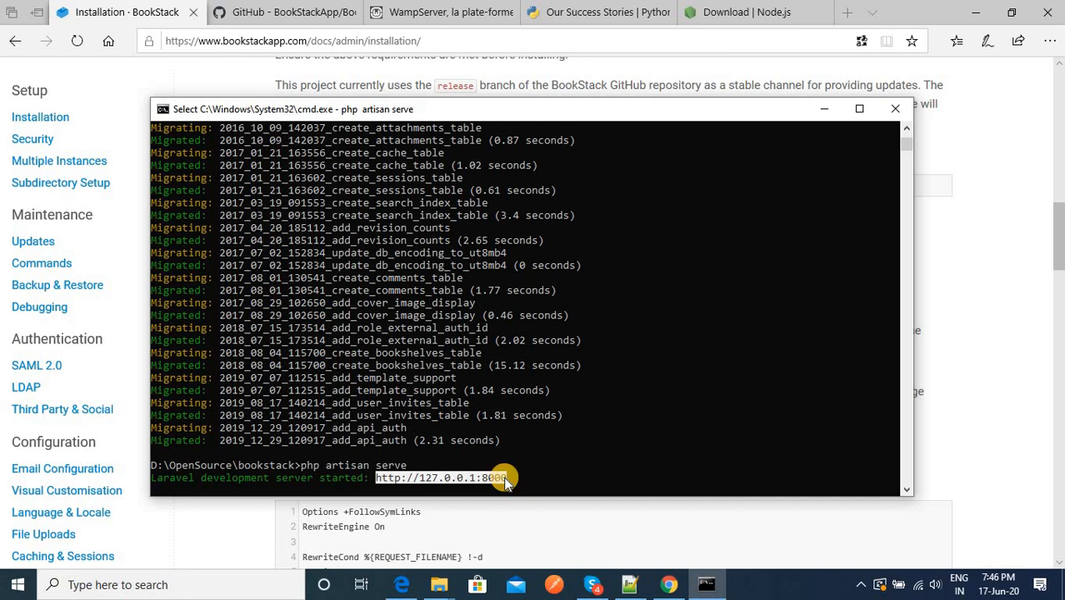
{"action": "key", "text": "ctrl+c"}
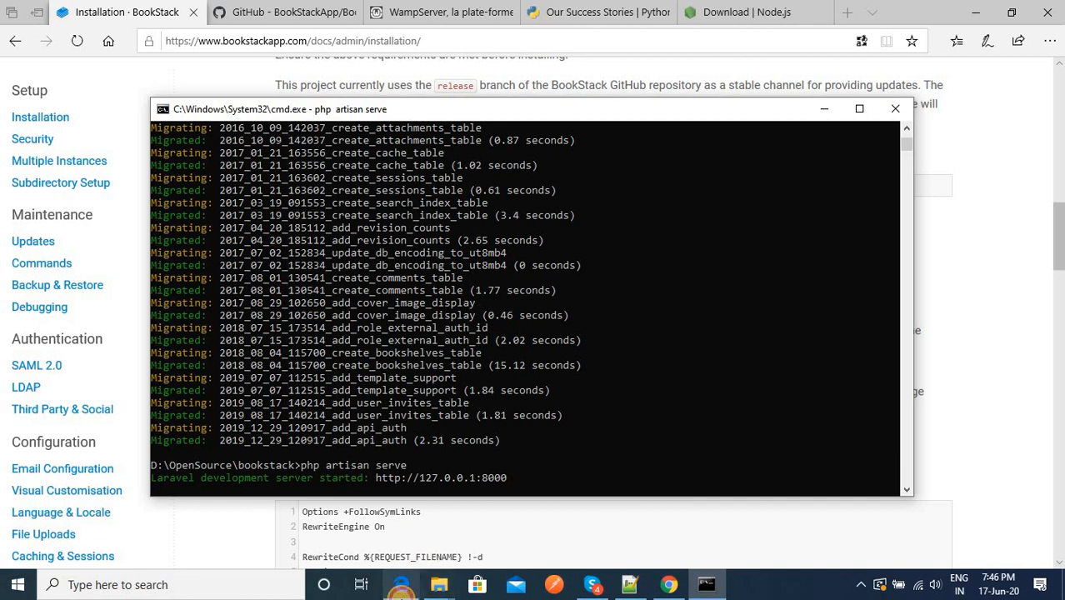
{"action": "left_click", "coordinate": [402, 584]}
{"action": "left_click", "coordinate": [435, 40]}
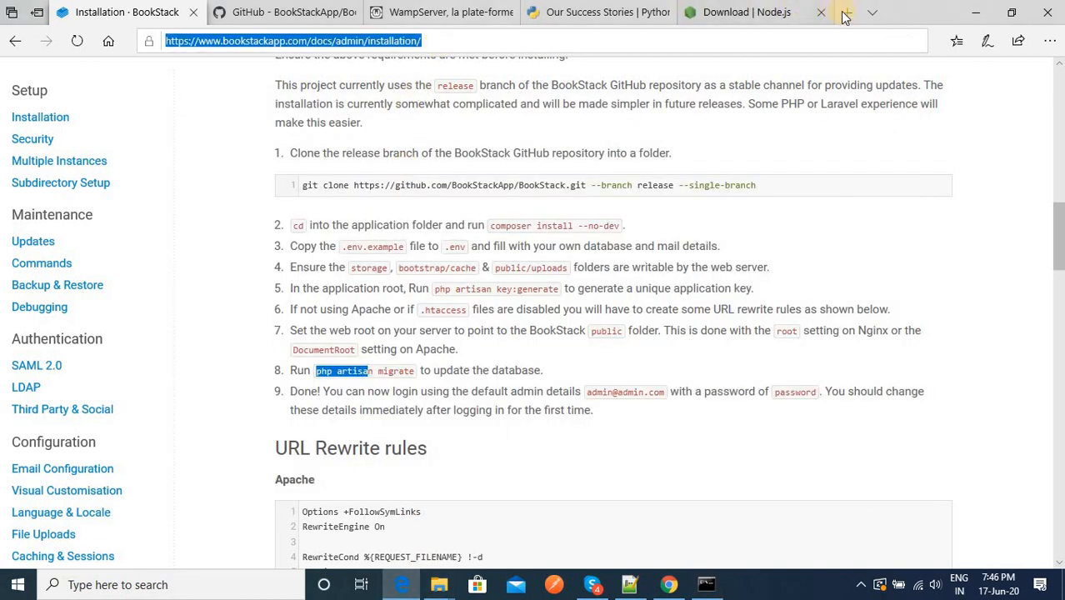
{"action": "key", "text": "ctrl+t"}
{"action": "key", "text": "ctrl+v"}
{"action": "key", "text": "Return"}
{"action": "scroll", "coordinate": [418, 224], "scroll_direction": "down", "scroll_amount": 10}
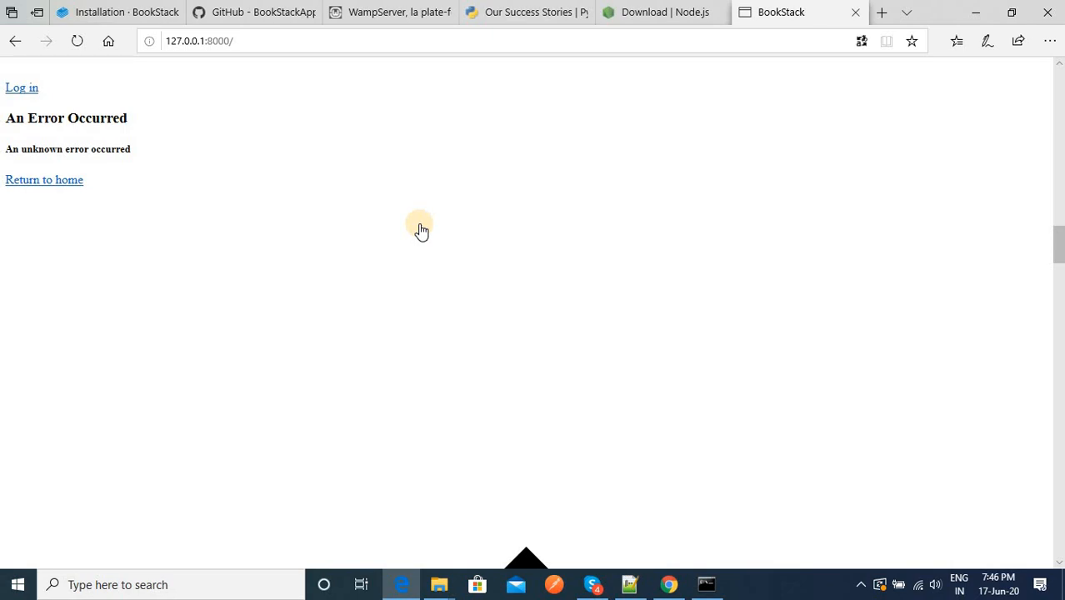
{"action": "key", "text": "F12"}
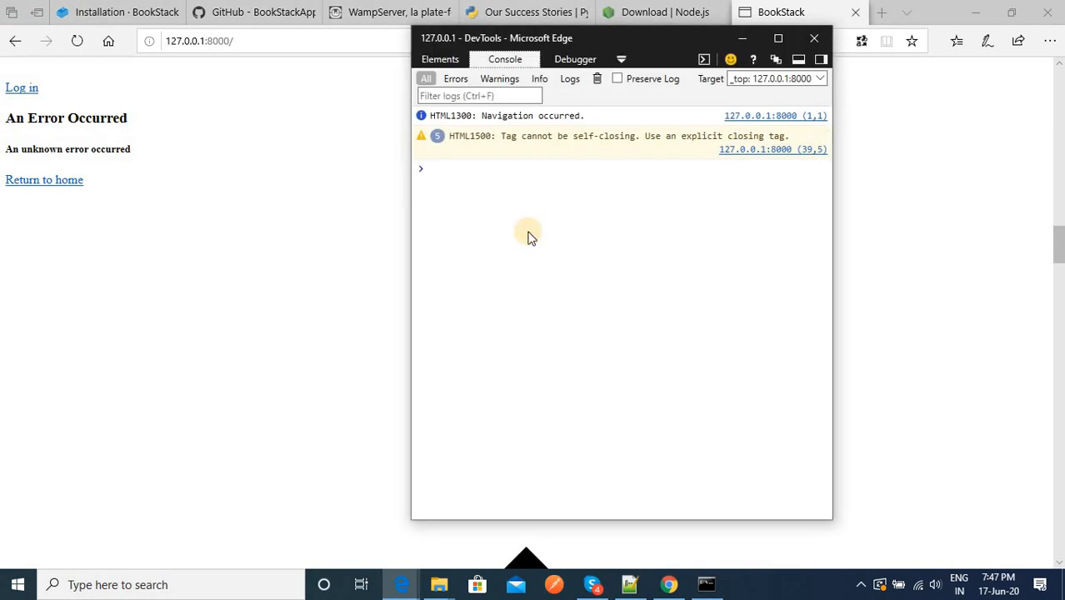
{"action": "left_click", "coordinate": [816, 39]}
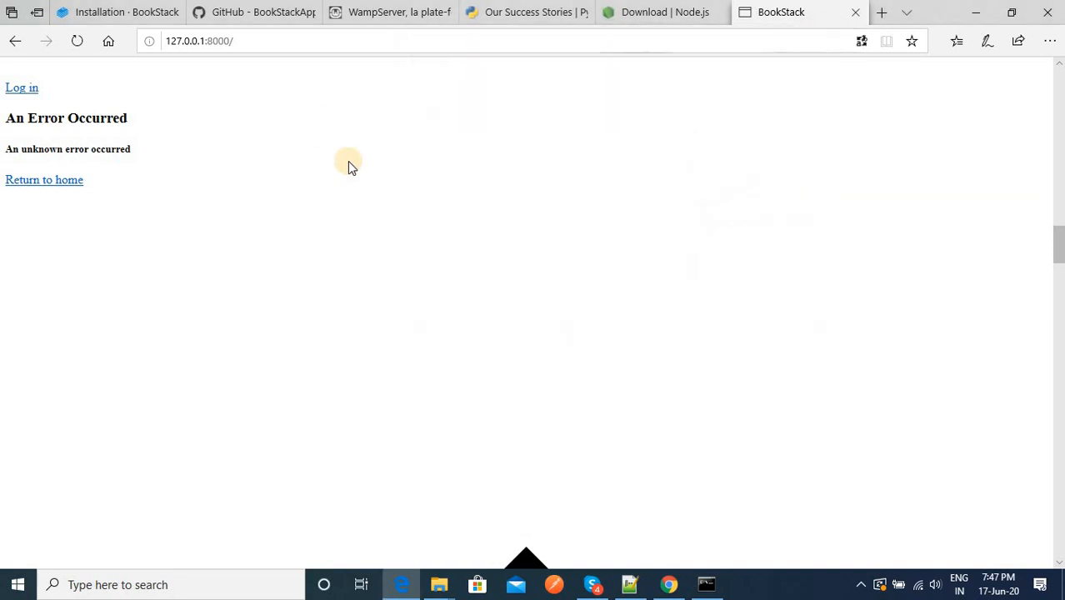
Open laravel.log from the bookstack storage\logs folder in Notepad++ and examine its last error entry
{"action": "left_click", "coordinate": [443, 592]}
{"action": "left_click", "coordinate": [873, 529]}
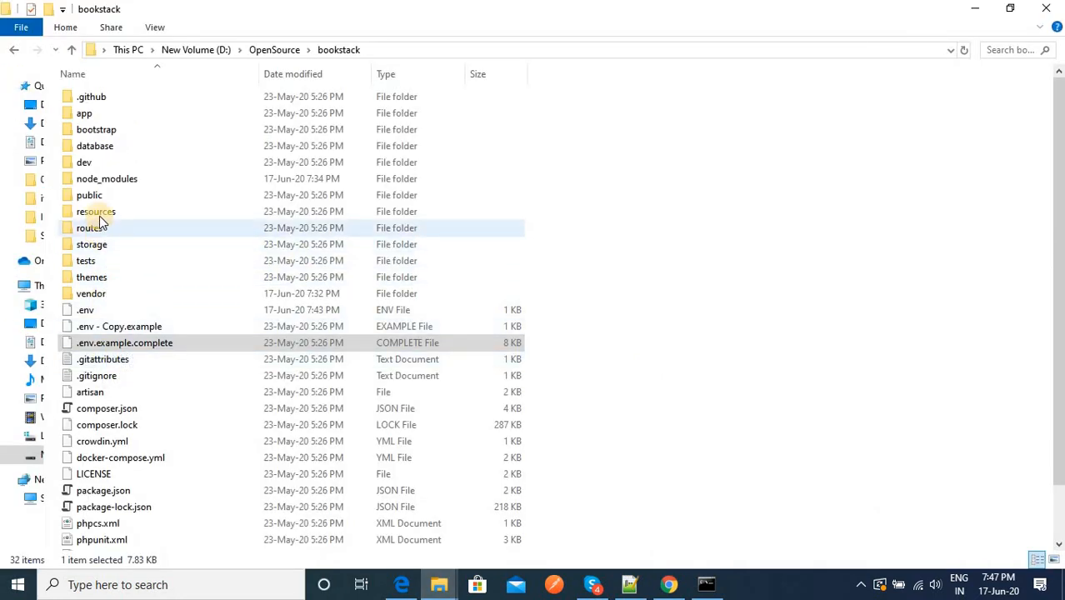
{"action": "double_click", "coordinate": [95, 212]}
{"action": "left_click", "coordinate": [337, 52]}
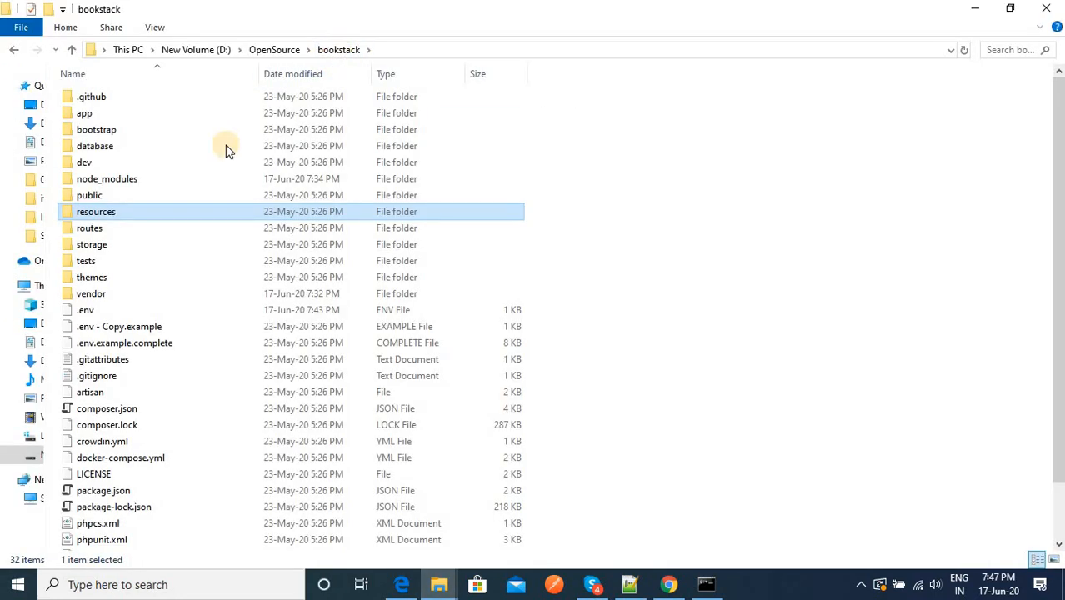
{"action": "double_click", "coordinate": [75, 245]}
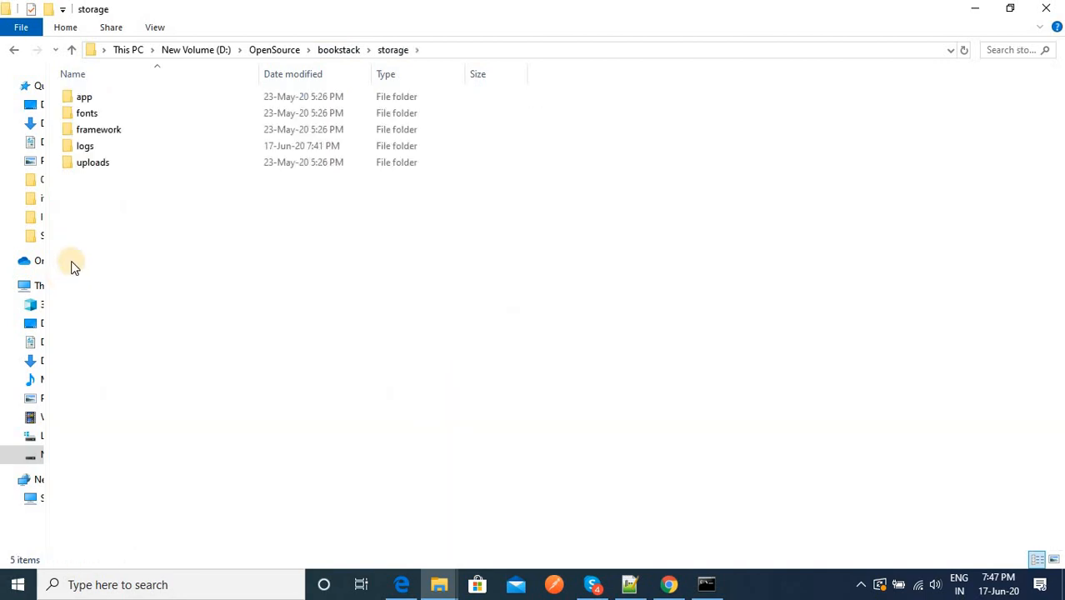
{"action": "double_click", "coordinate": [84, 147]}
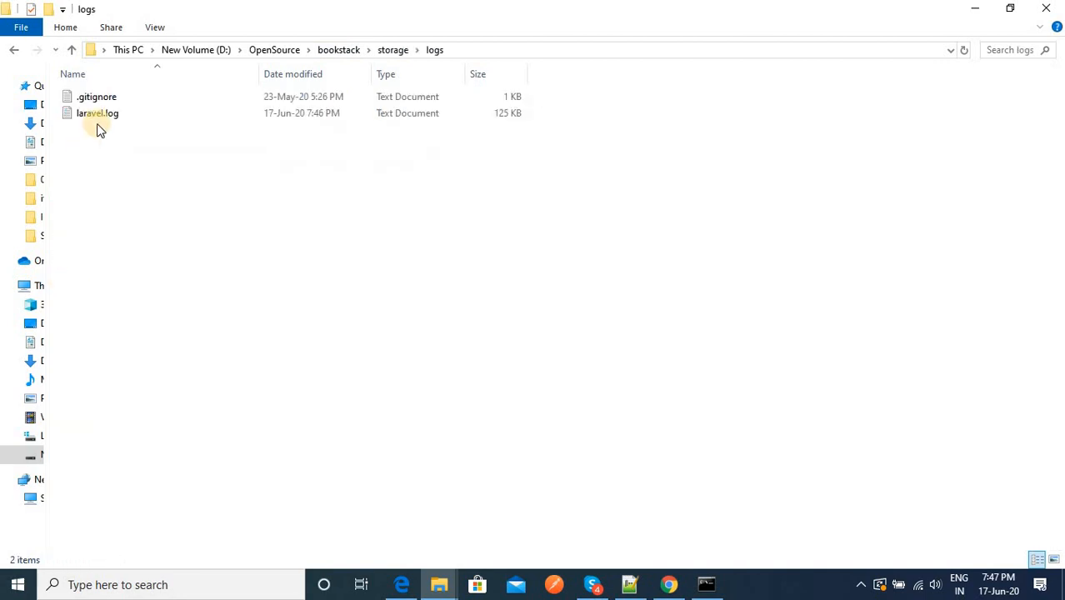
{"action": "right_click", "coordinate": [102, 114]}
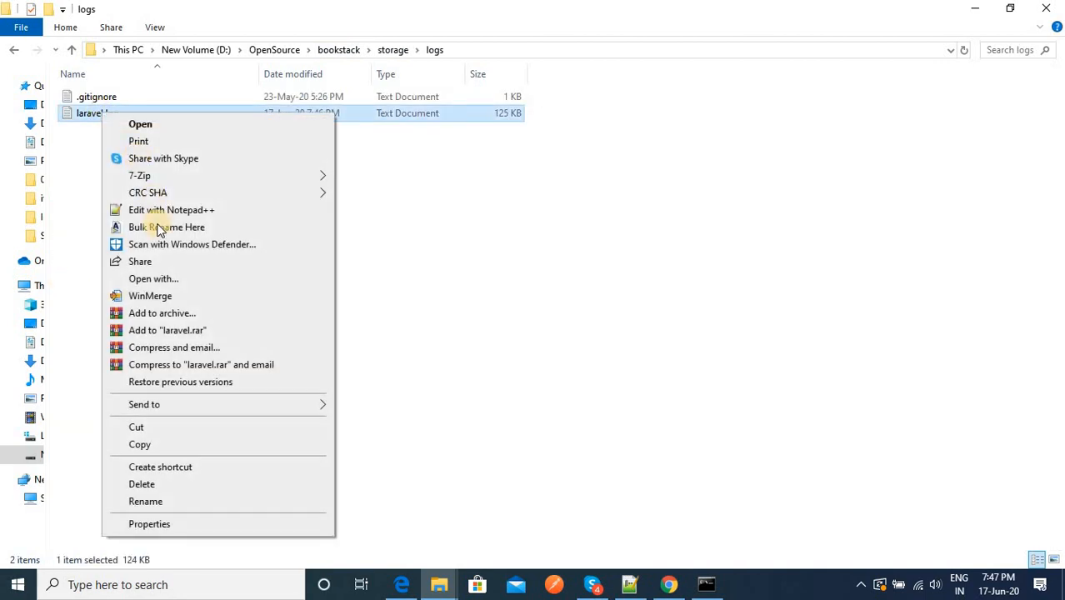
{"action": "left_click", "coordinate": [158, 210]}
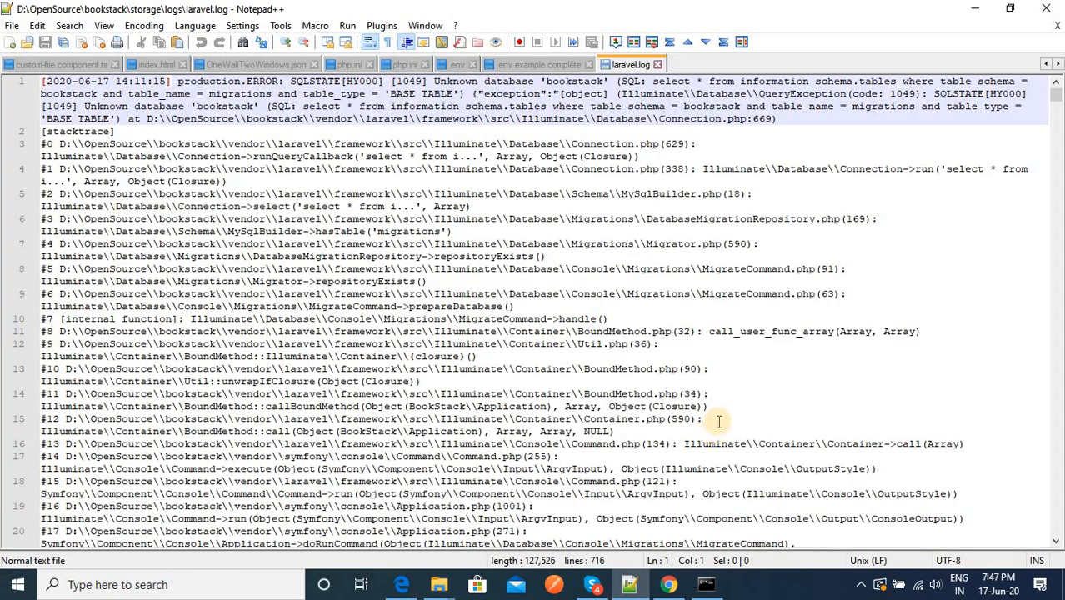
{"action": "scroll", "coordinate": [719, 421], "scroll_direction": "down", "scroll_amount": 15}
{"action": "left_click_drag", "start_coordinate": [1056, 120], "coordinate": [1046, 540]}
{"action": "scroll", "coordinate": [479, 144], "scroll_direction": "up", "scroll_amount": 2}
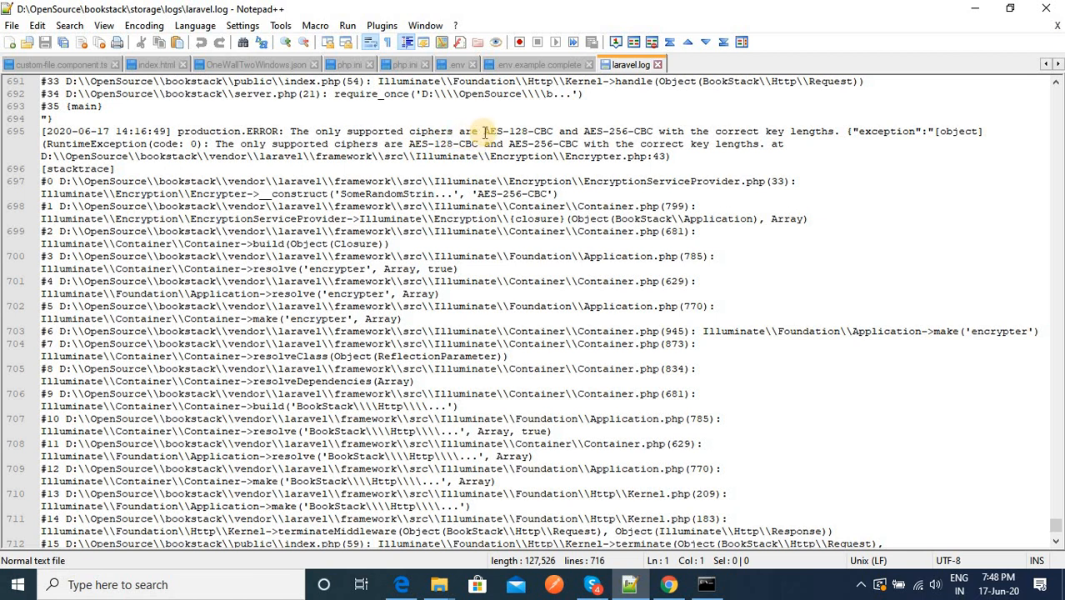
{"action": "left_click_drag", "start_coordinate": [483, 132], "coordinate": [553, 131]}
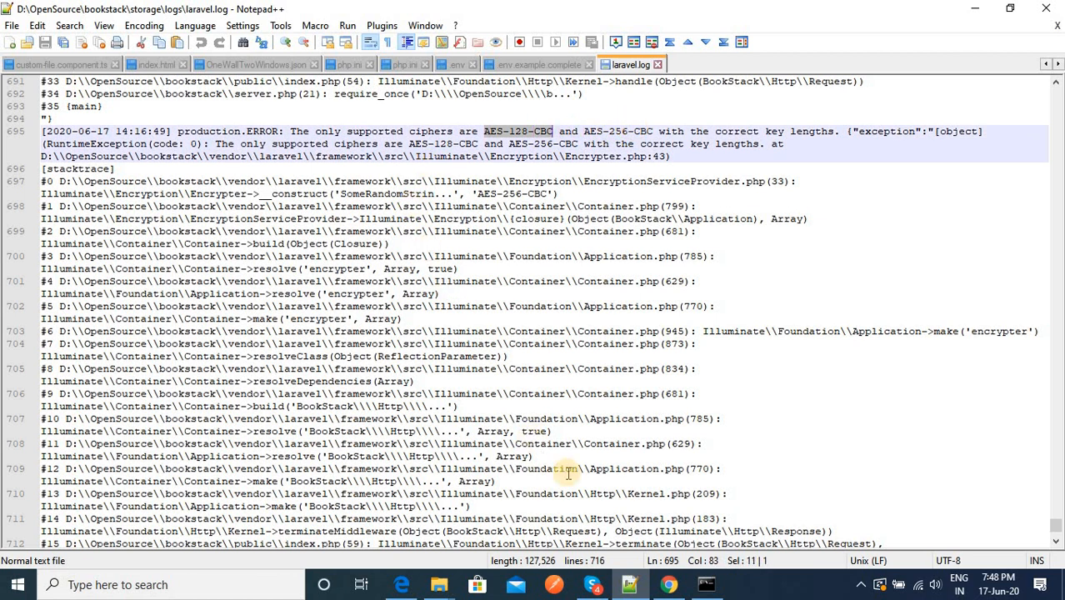
Switch to the BookStack installation page in Edge and copy the php artisan key:generate command
{"action": "left_click", "coordinate": [403, 587]}
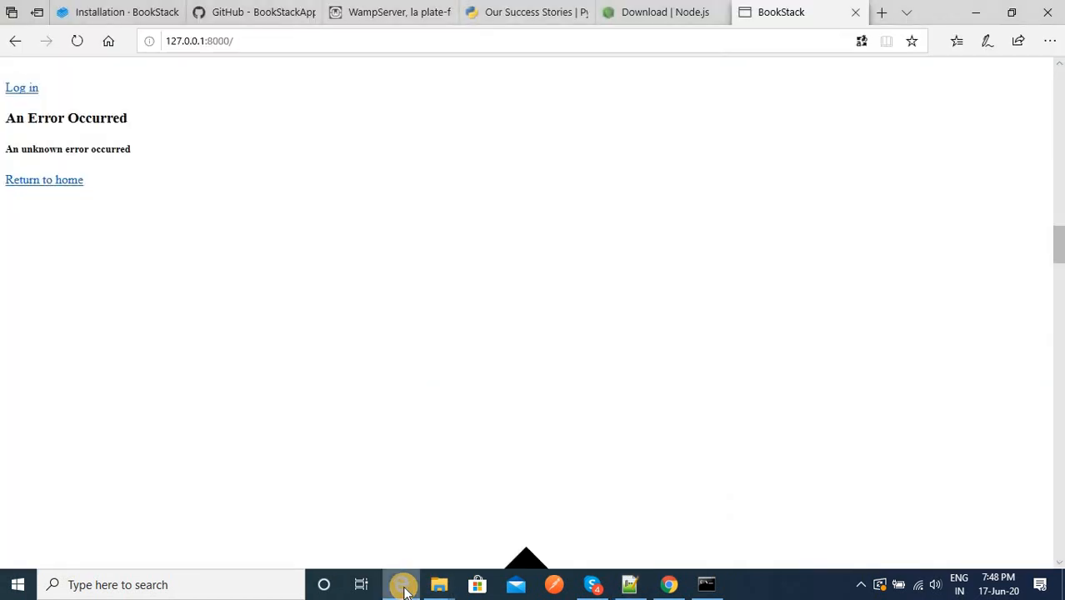
{"action": "left_click", "coordinate": [125, 15]}
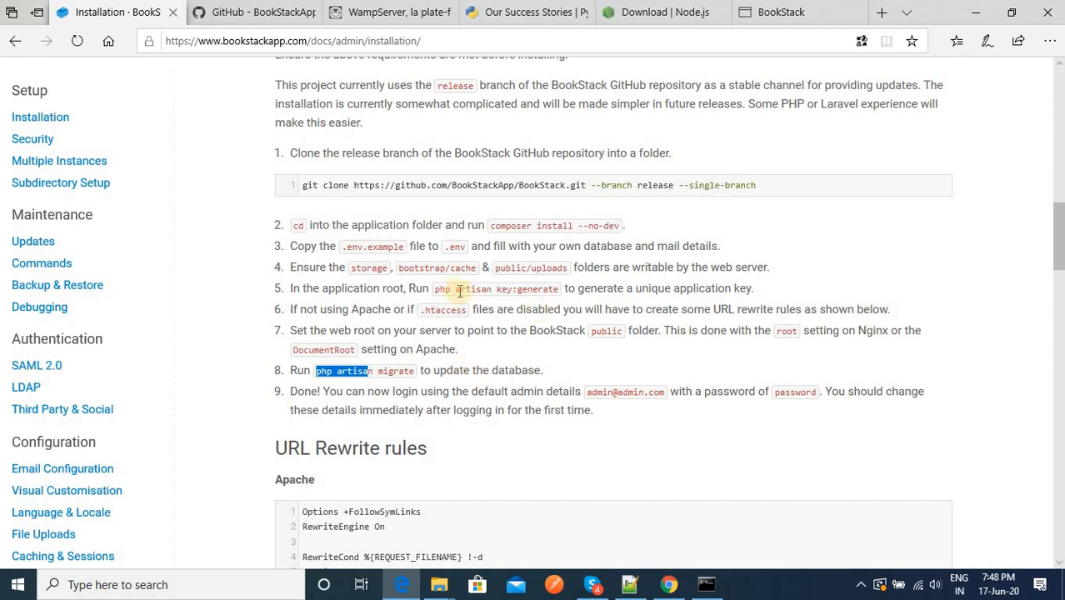
{"action": "left_click_drag", "start_coordinate": [435, 289], "coordinate": [558, 289]}
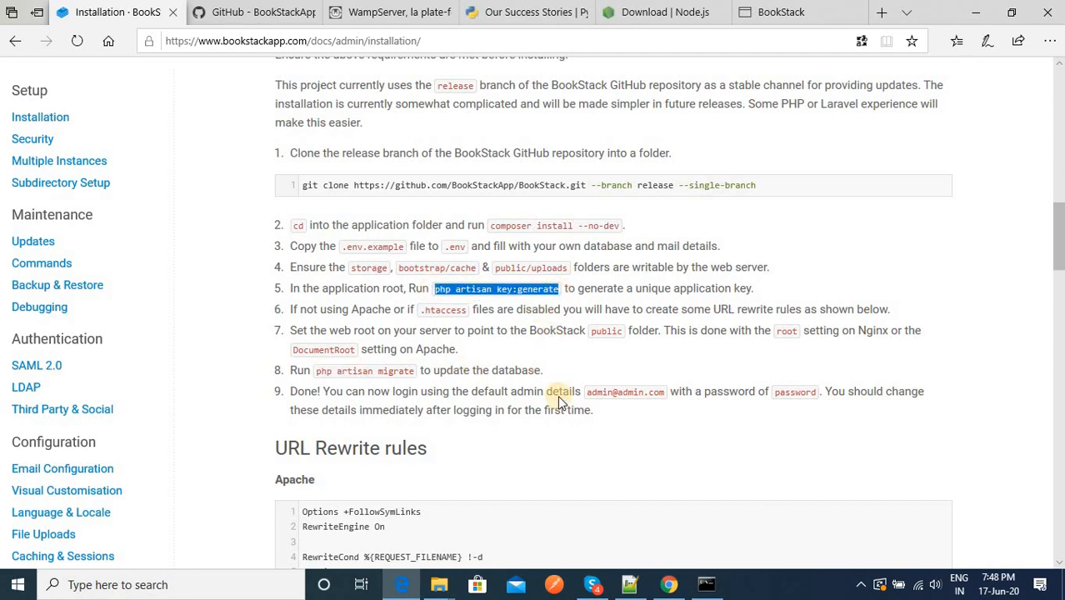
In the Command Prompt, stop the development server, run php artisan key:generate and answer yes to the production confirmation
{"action": "left_click", "coordinate": [701, 586]}
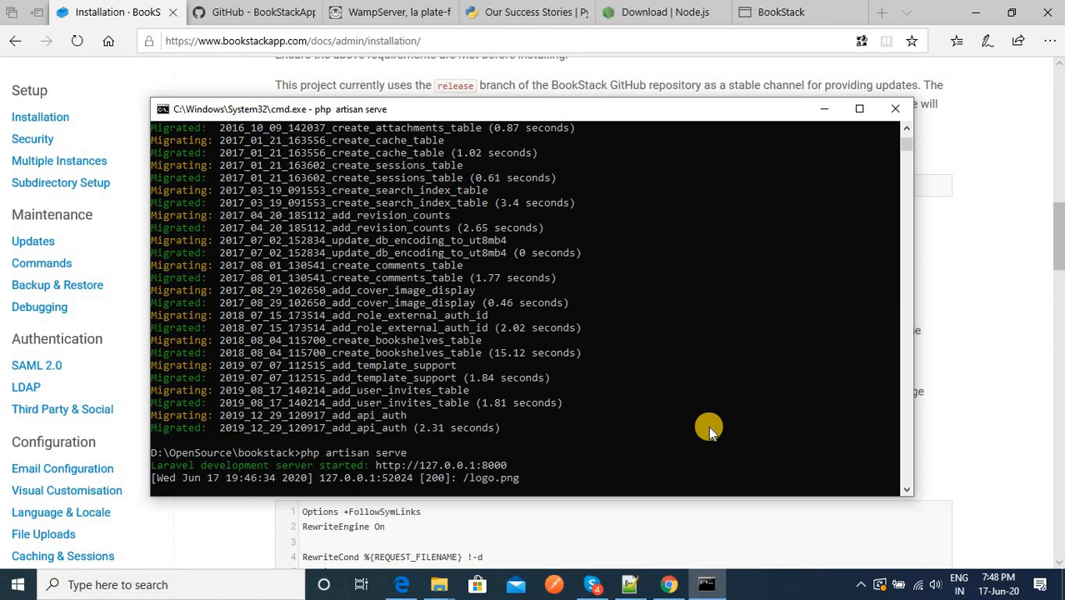
{"action": "key", "text": "ctrl+c"}
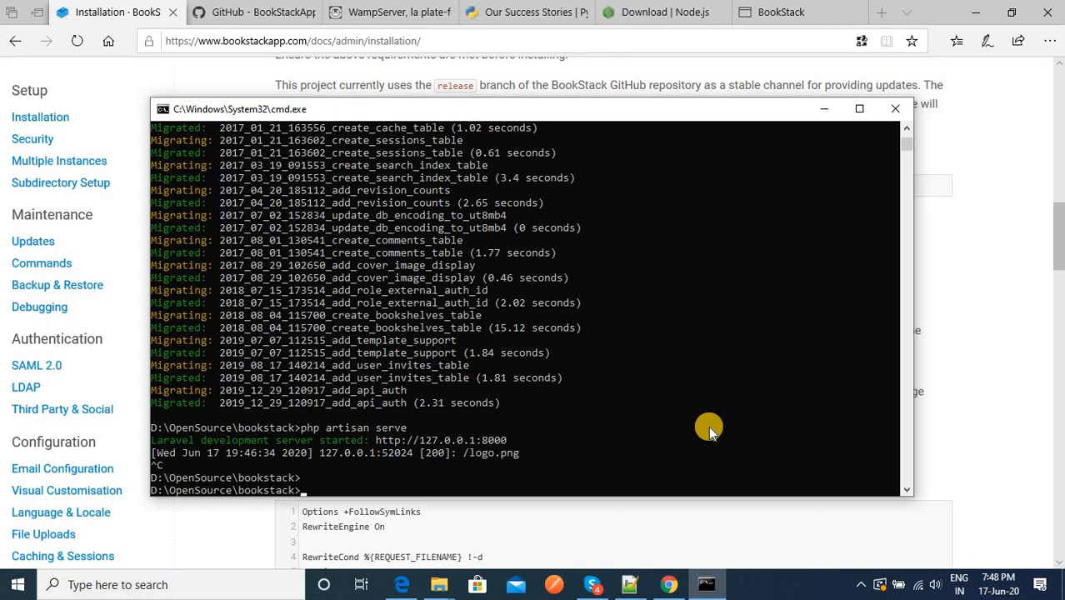
{"action": "key", "text": "Return"}
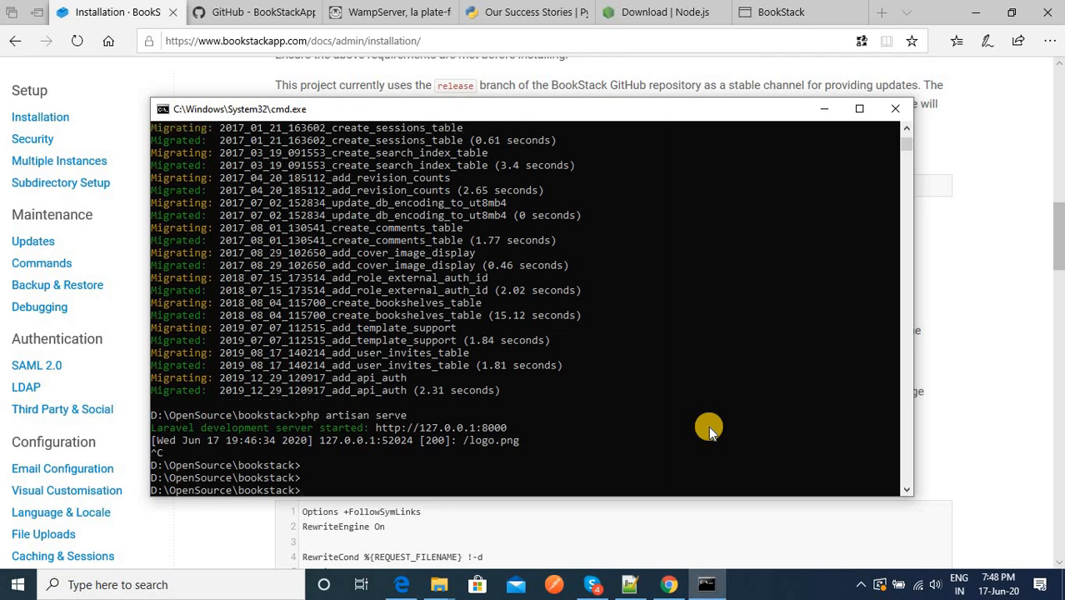
{"action": "type", "text": "php artisan key:generate"}
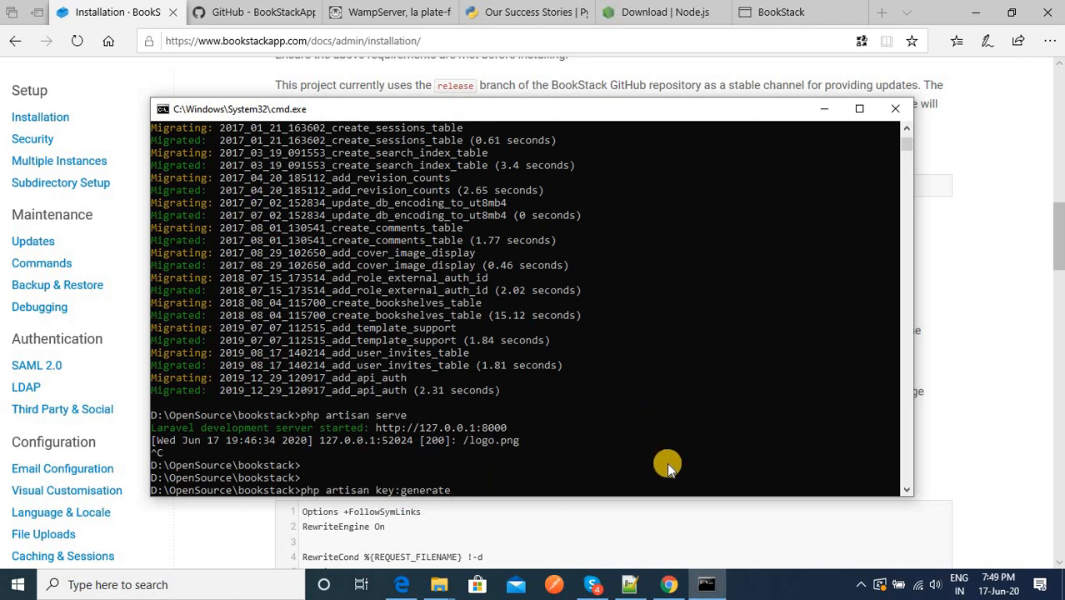
{"action": "key", "text": "Return"}
{"action": "type", "text": "yes"}
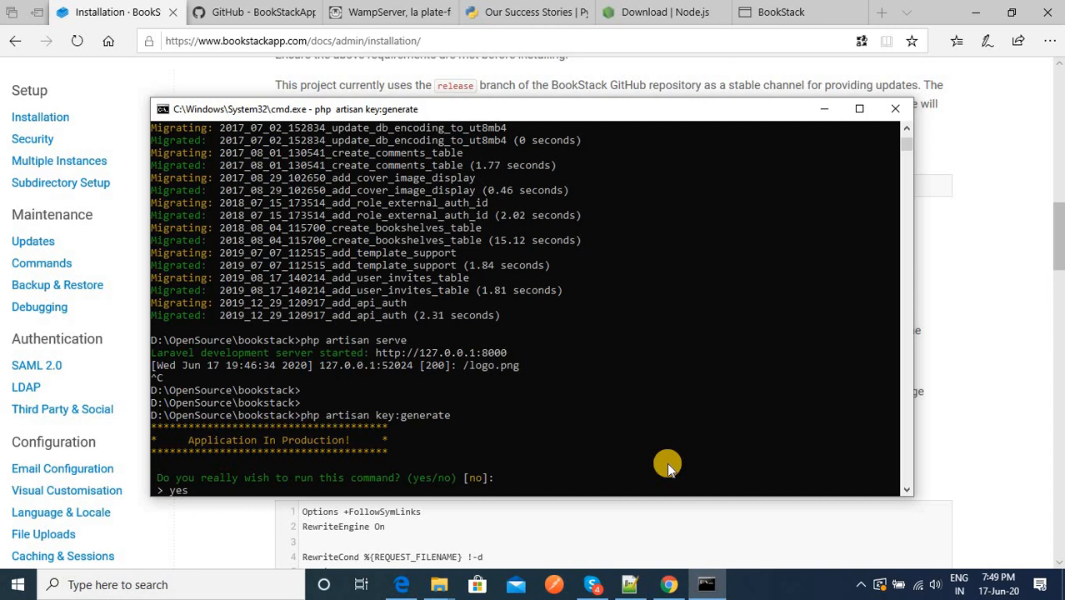
{"action": "key", "text": "Return"}
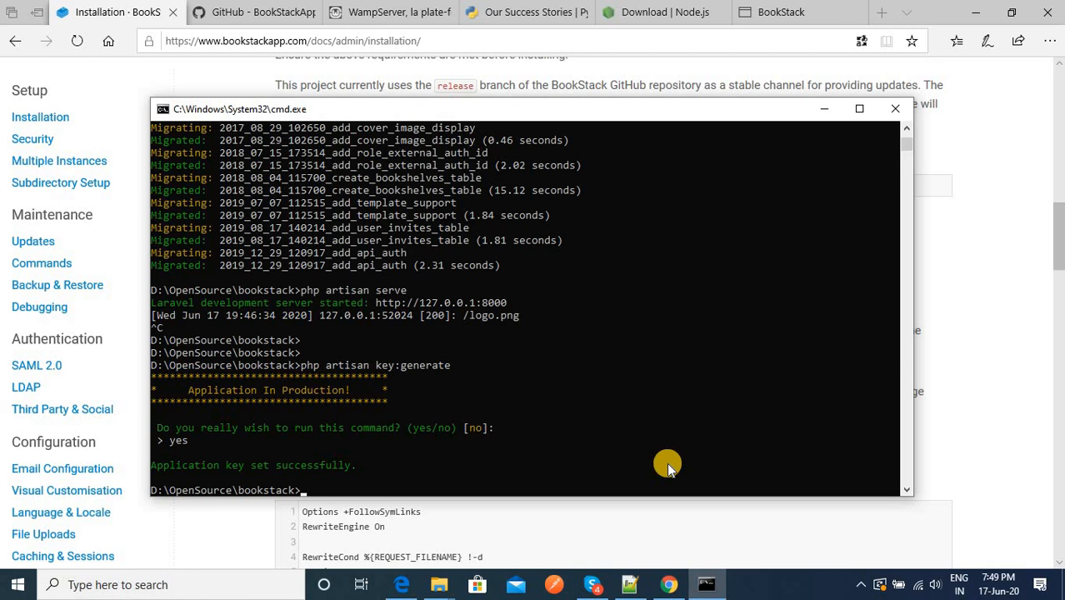
Start the development server again with php artisan serve
{"action": "type", "text": "php artisan serv"}
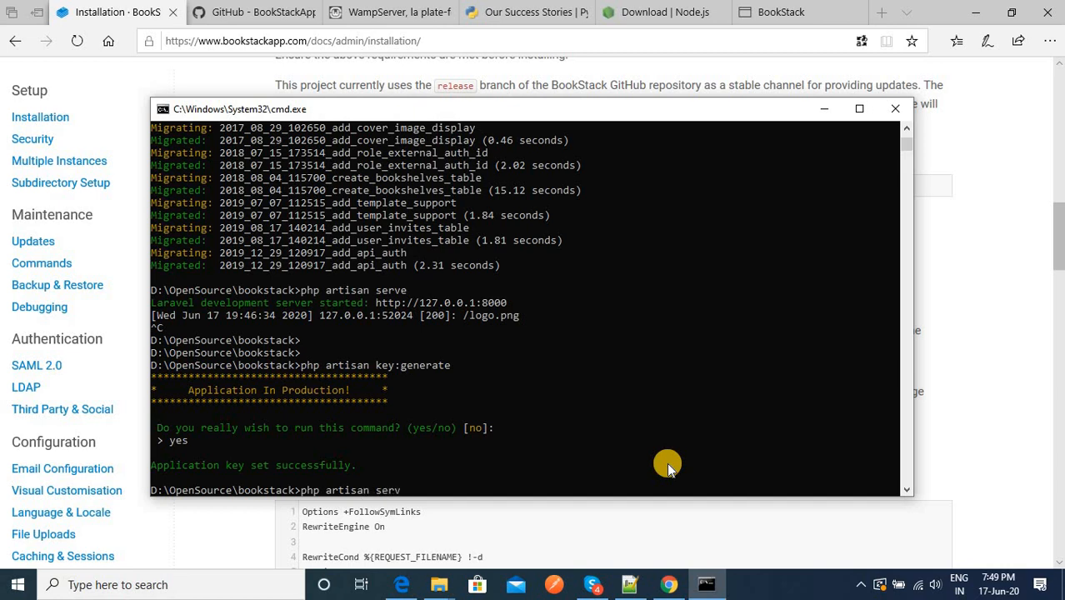
{"action": "type", "text": "e"}
{"action": "key", "text": "Return"}
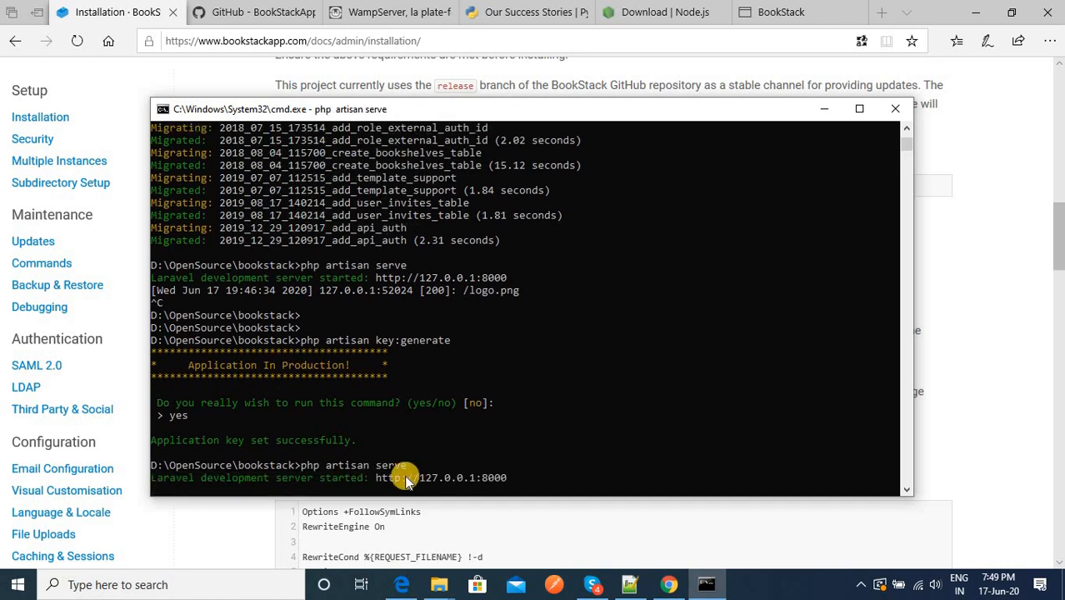
{"action": "left_click_drag", "start_coordinate": [439, 484], "coordinate": [505, 480]}
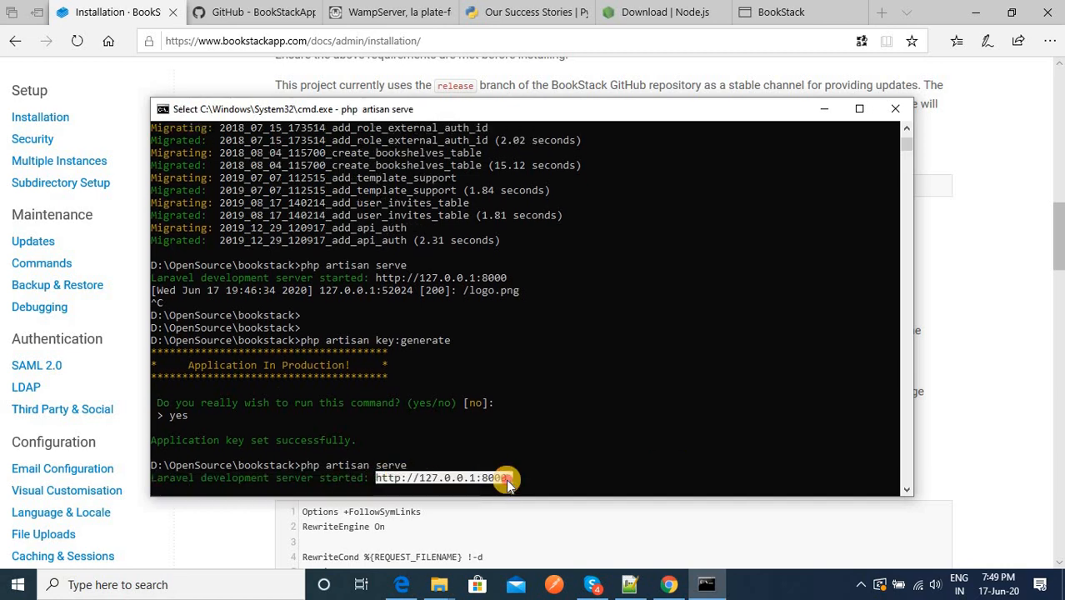
{"action": "key", "text": "ctrl+c"}
{"action": "left_click", "coordinate": [771, 12]}
{"action": "left_click", "coordinate": [435, 41]}
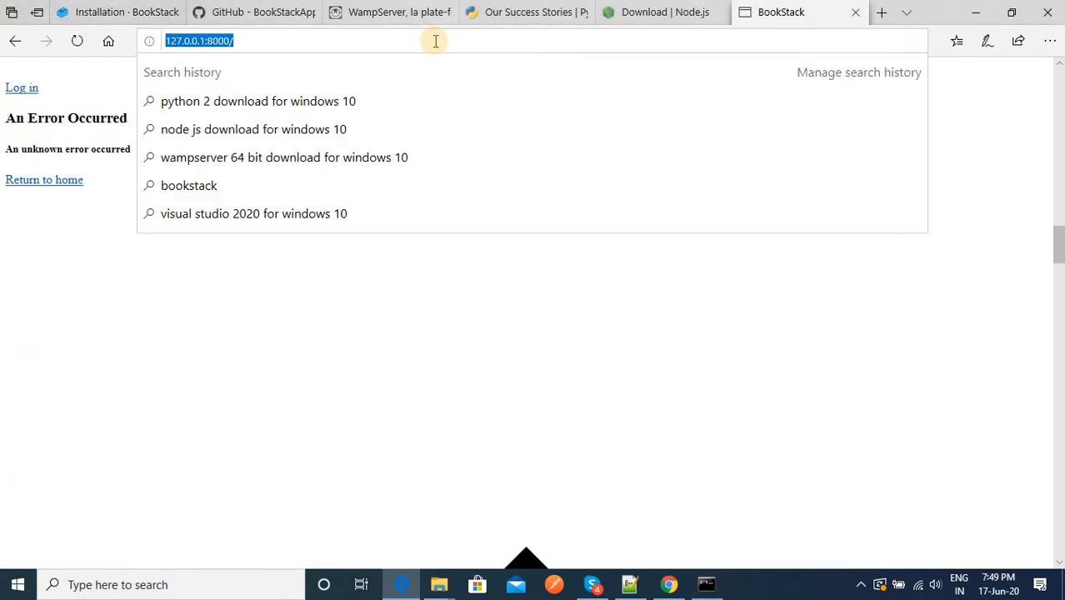
{"action": "key", "text": "ctrl+v"}
{"action": "key", "text": "Return"}
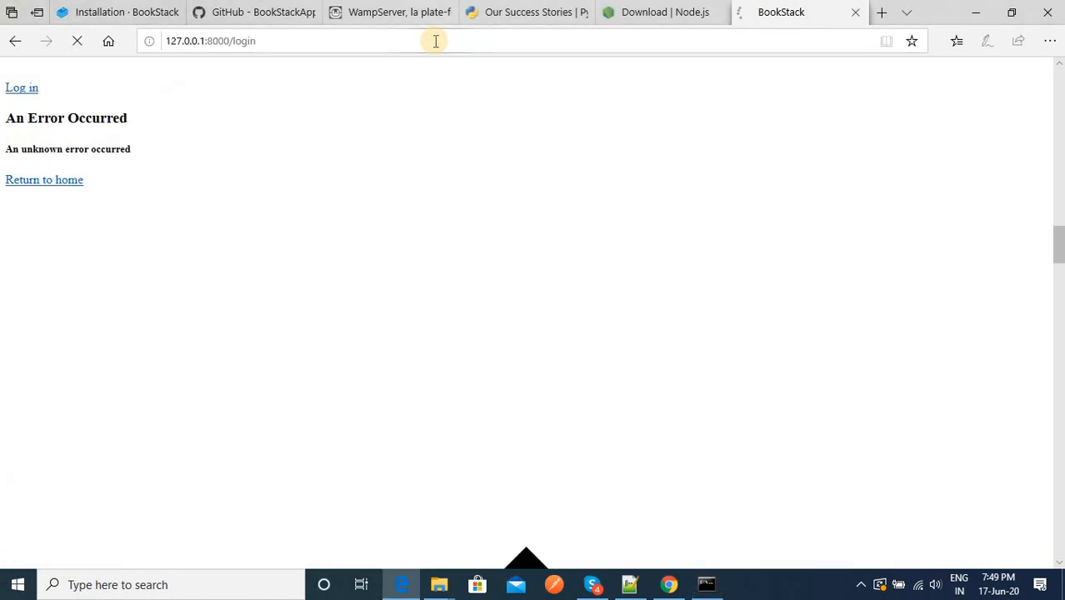
{"action": "scroll", "coordinate": [645, 367], "scroll_direction": "down", "scroll_amount": 18}
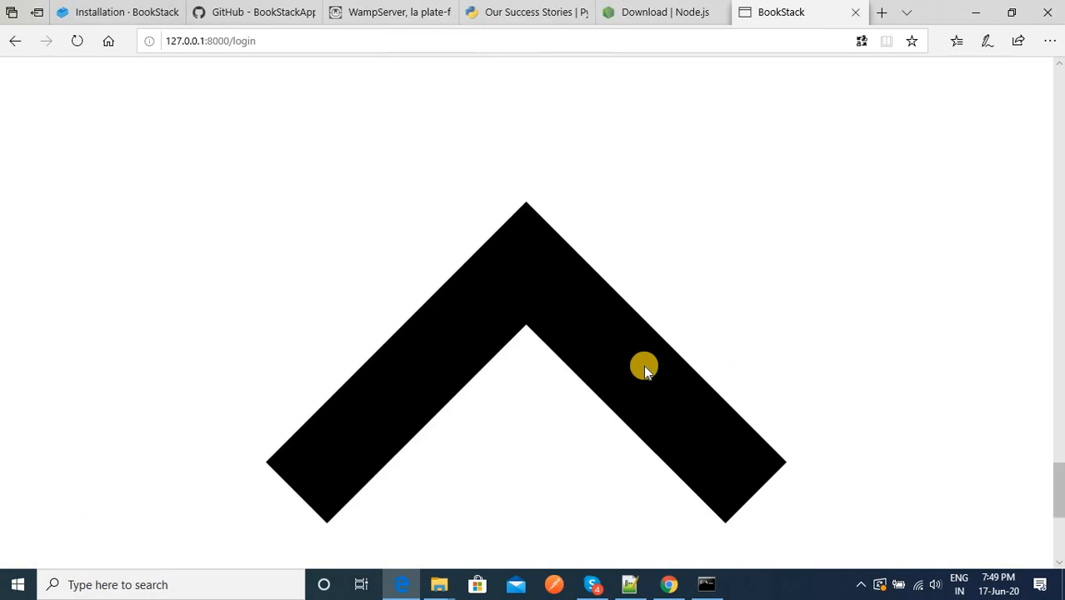
Open the developer tools on the BookStack login page and read the errors in the console
{"action": "scroll", "coordinate": [645, 367], "scroll_direction": "up", "scroll_amount": 9}
{"action": "scroll", "coordinate": [644, 365], "scroll_direction": "up", "scroll_amount": 5}
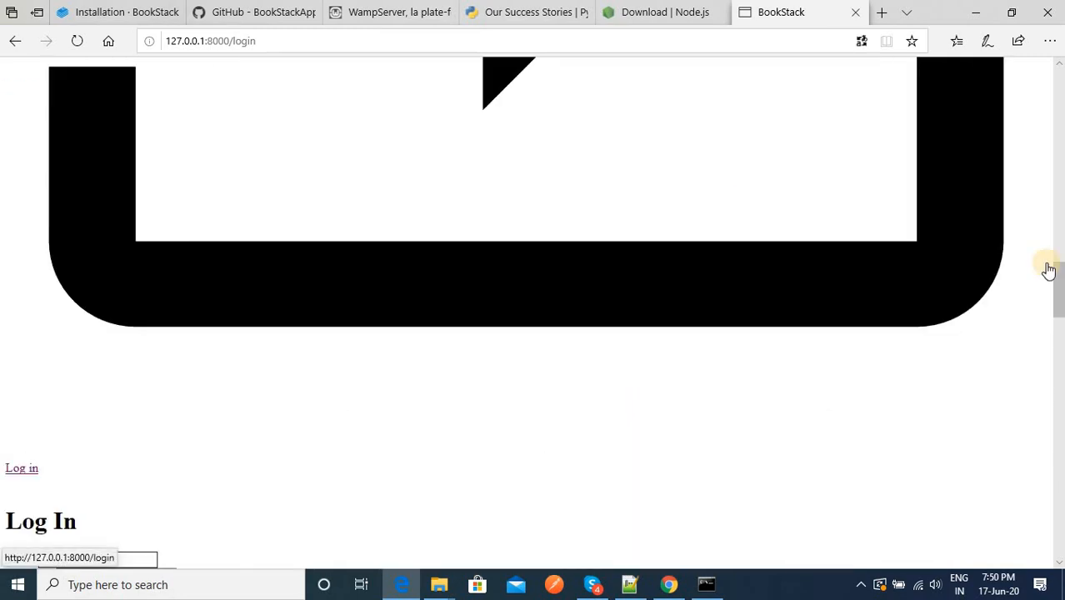
{"action": "left_click", "coordinate": [799, 47]}
{"action": "left_click", "coordinate": [799, 47]}
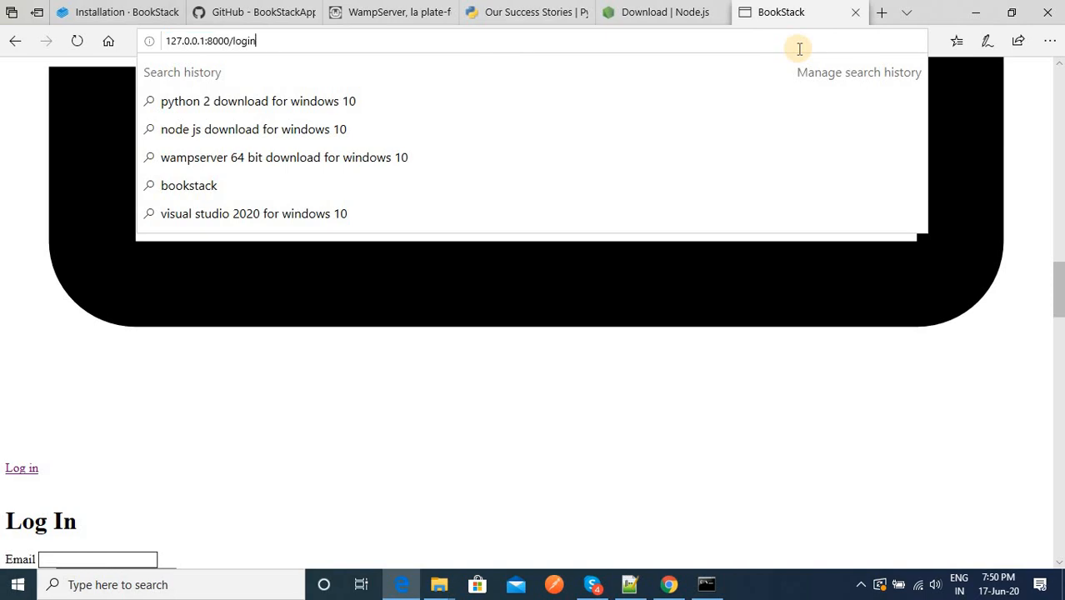
{"action": "key", "text": "F12"}
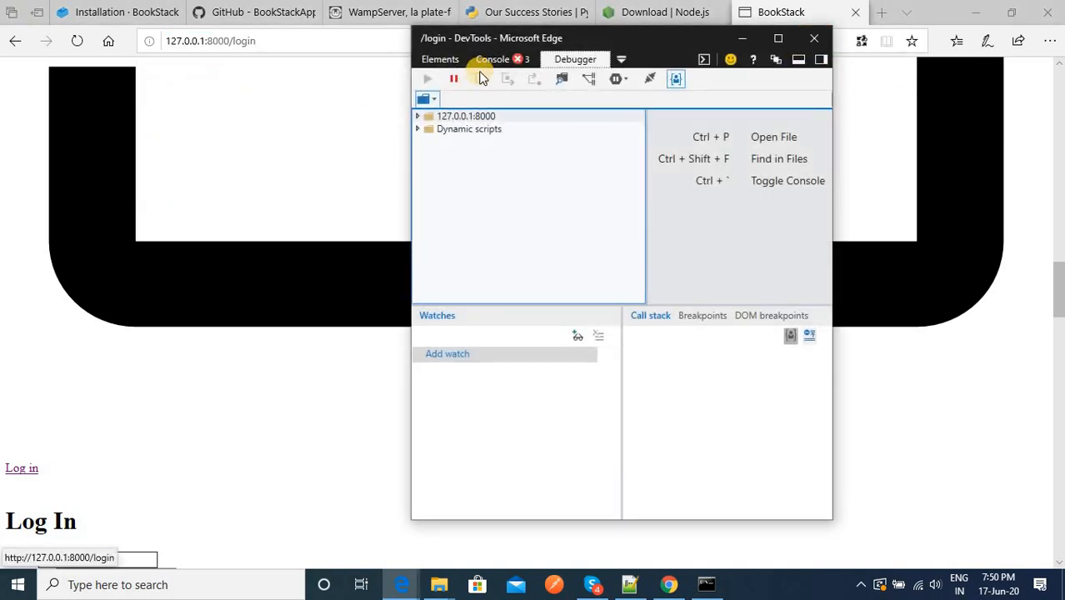
{"action": "left_click", "coordinate": [493, 59]}
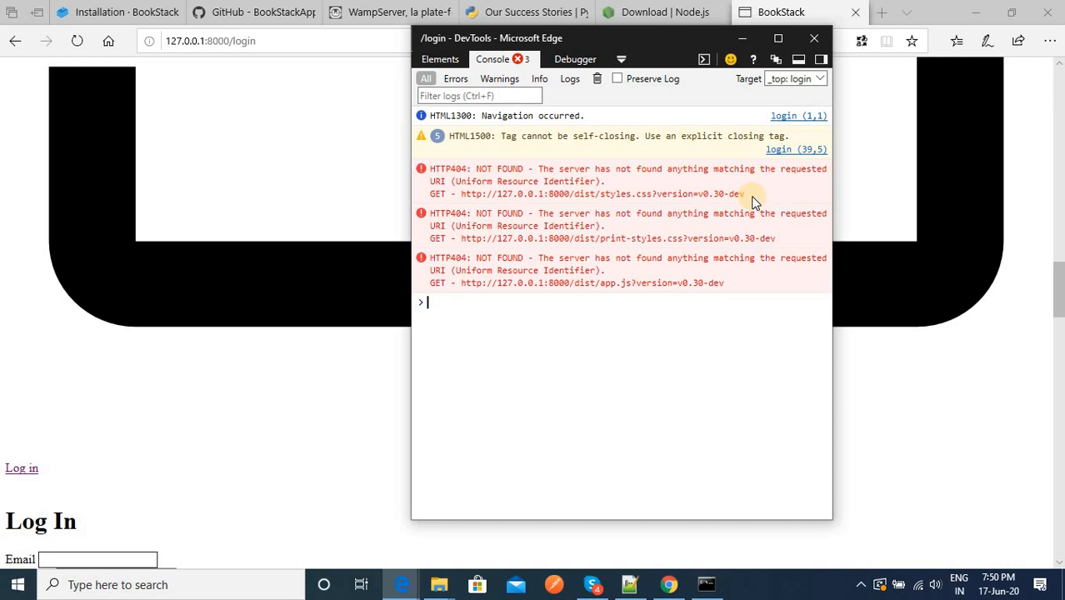
Switch to the Command Prompt and check the request log of the running development server
{"action": "key", "text": "alt+Tab"}
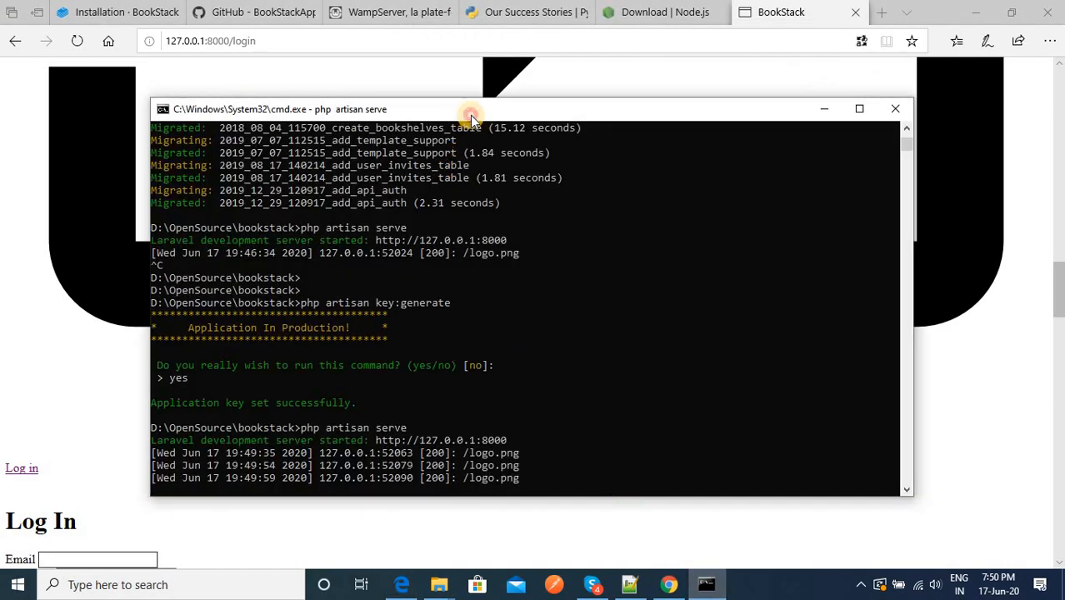
{"action": "left_click", "coordinate": [609, 365]}
{"action": "key", "text": "Escape"}
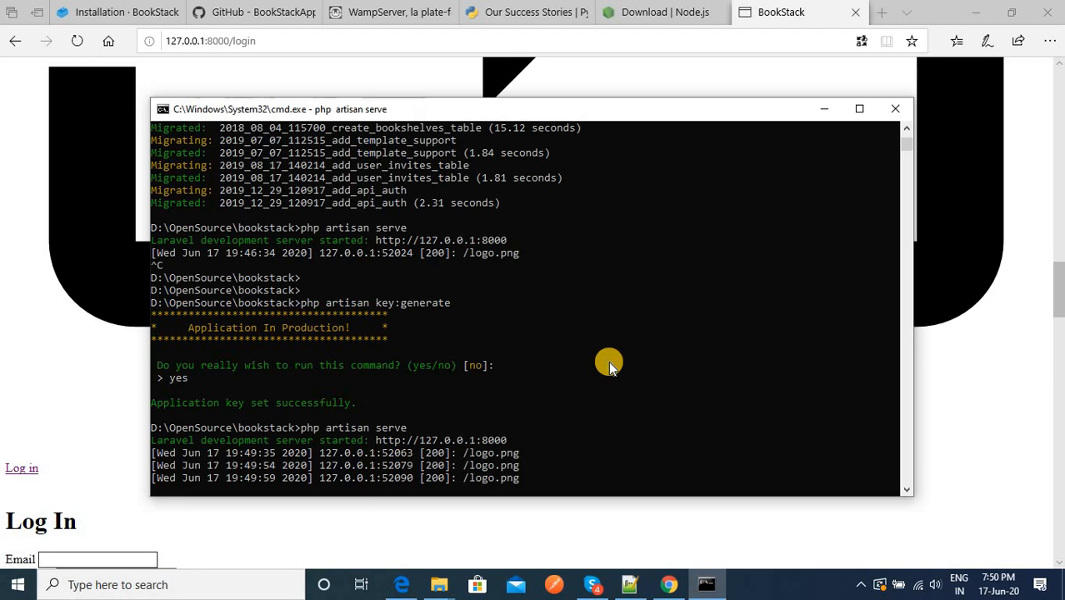
{"action": "left_click", "coordinate": [547, 442]}
{"action": "key", "text": "Escape"}
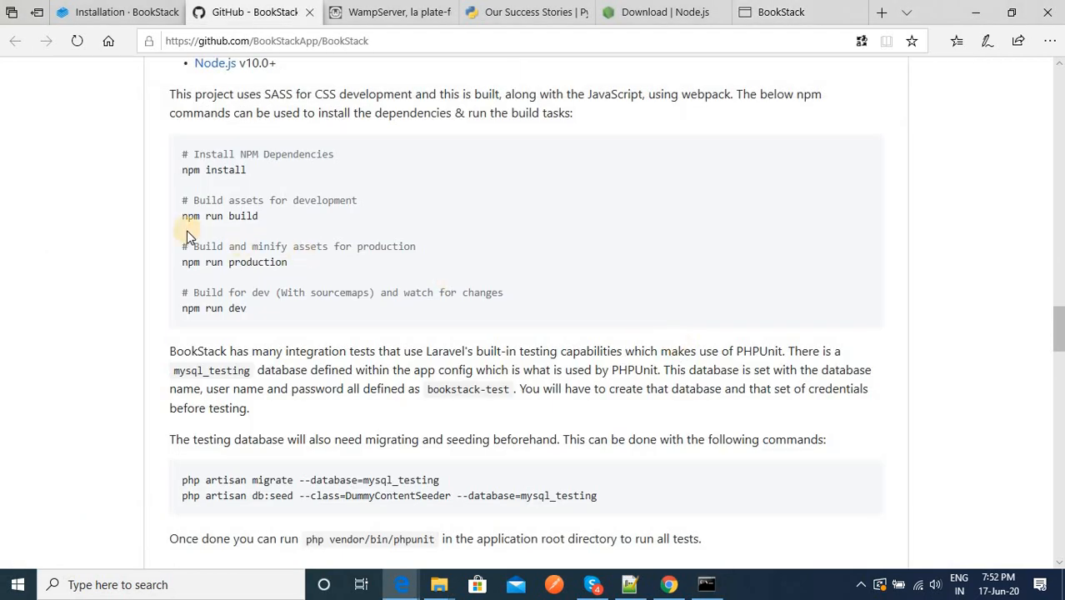
Copy npm run build from the BookStack GitHub readme, stop the development server in the Command Prompt and run the copied command
{"action": "left_click_drag", "start_coordinate": [185, 216], "coordinate": [261, 216]}
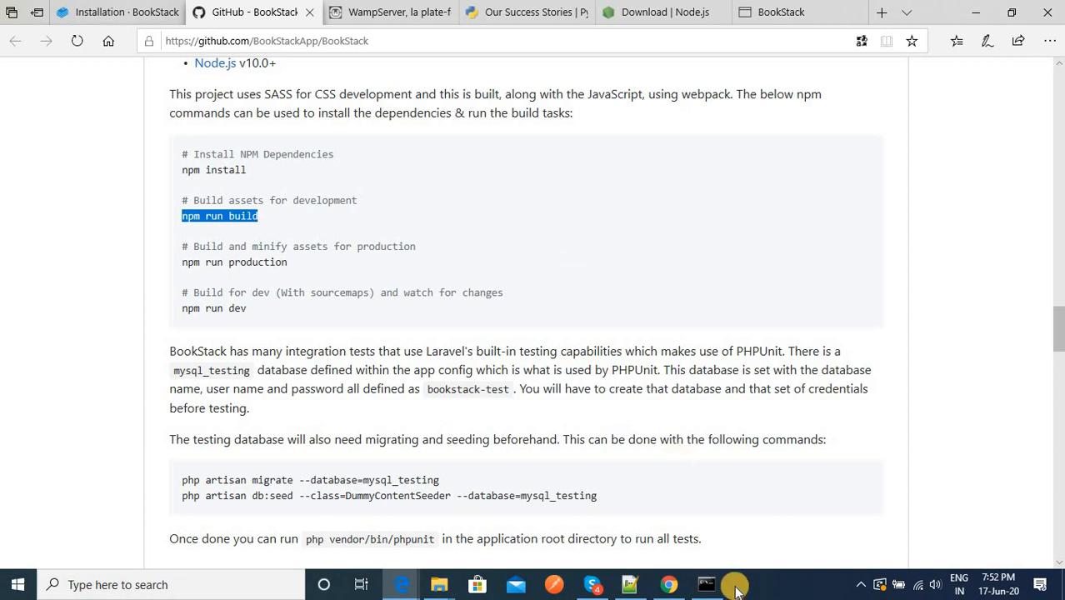
{"action": "left_click", "coordinate": [706, 585]}
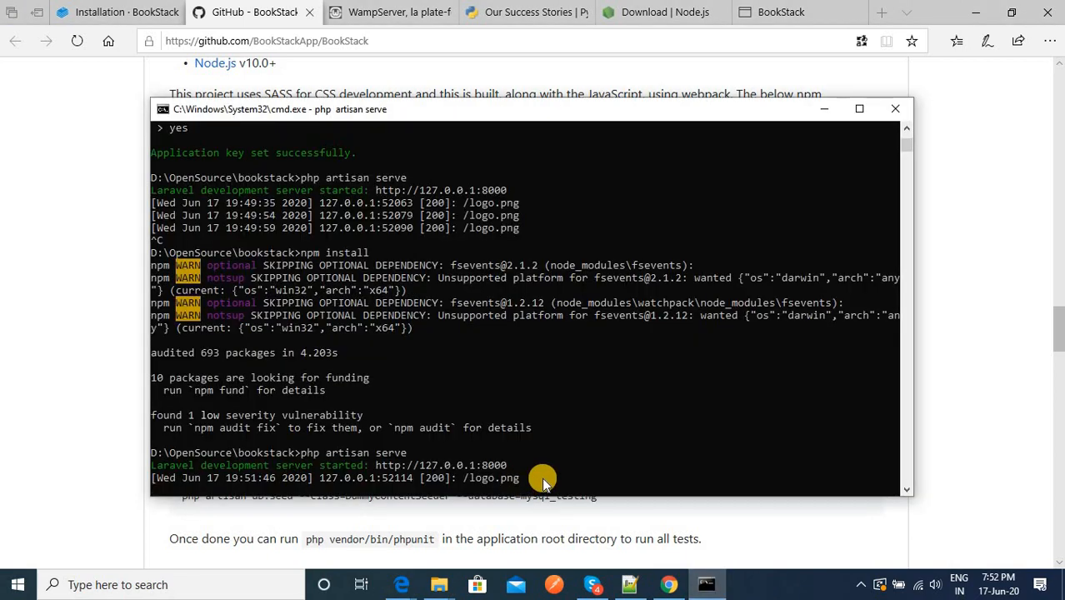
{"action": "key", "text": "ctrl+c"}
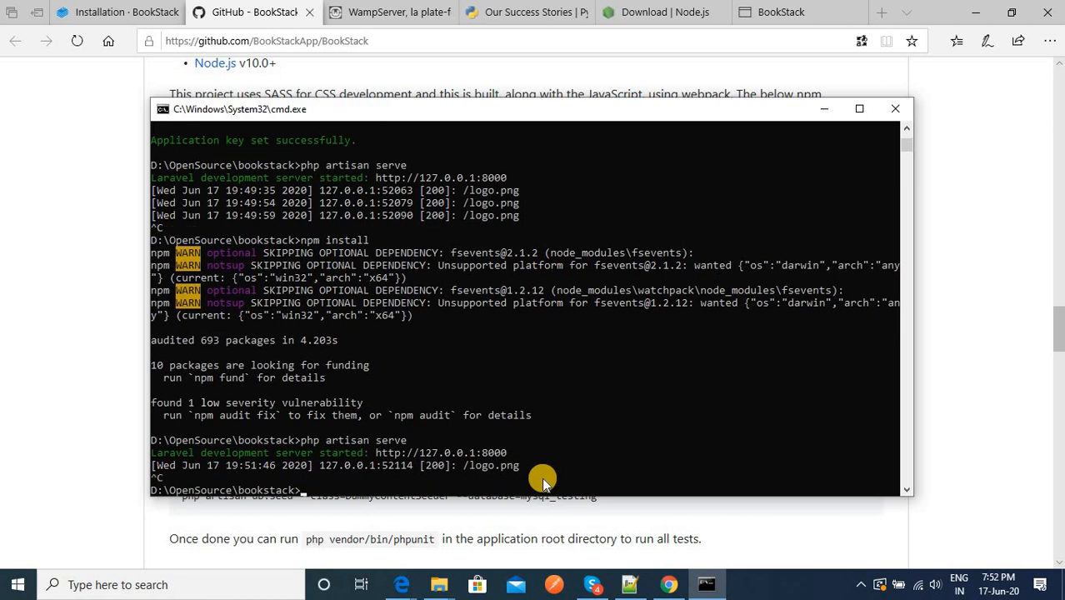
{"action": "key", "text": "ctrl+v"}
{"action": "key", "text": "Return"}
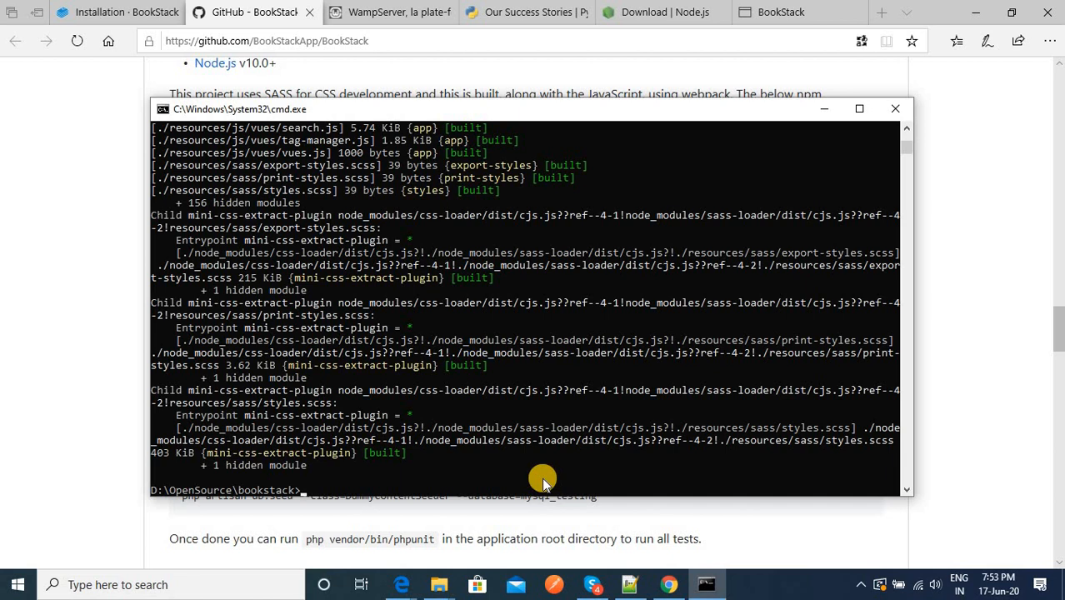
Restart the development server with php artisan serve
{"action": "key", "text": "Up"}
{"action": "key", "text": "Up"}
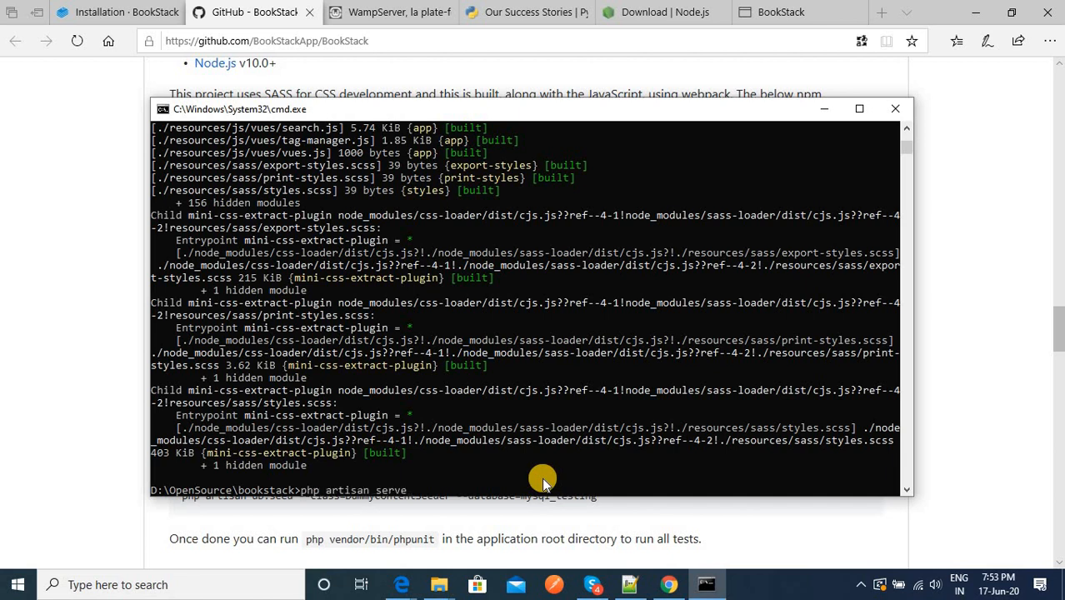
{"action": "key", "text": "Return"}
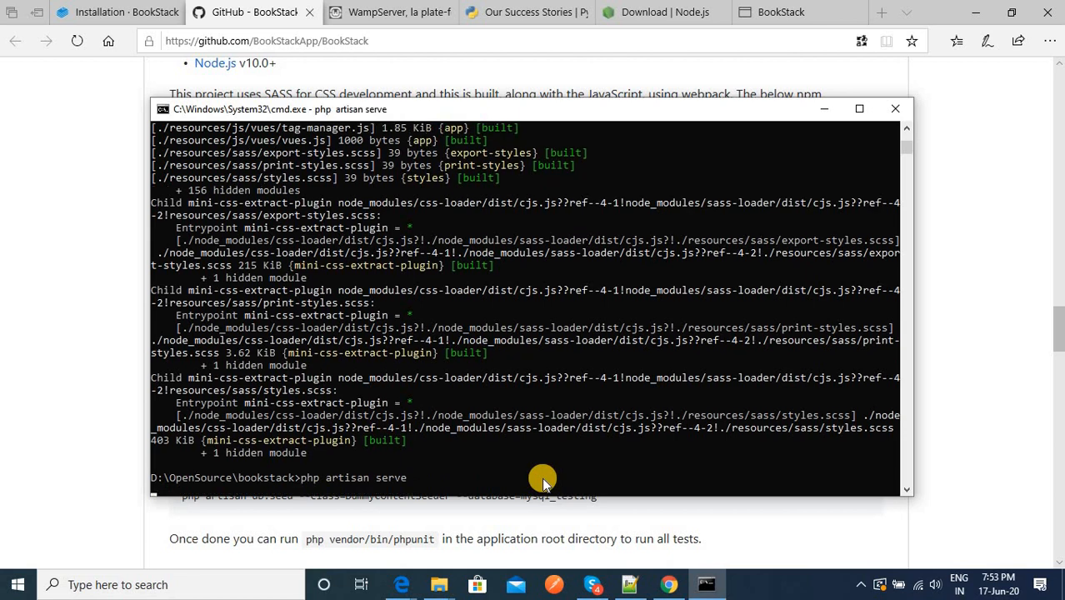
Reload the BookStack login page in Edge and open the same address, 127.0.0.1:8000/login, in Chrome
{"action": "left_click", "coordinate": [788, 15]}
{"action": "left_click", "coordinate": [429, 48]}
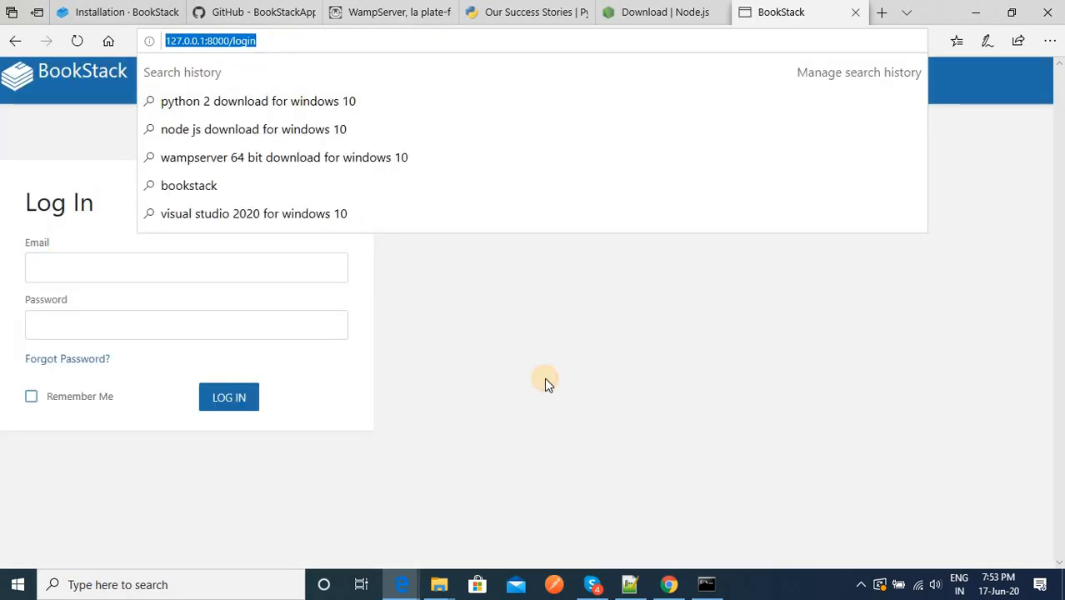
{"action": "left_click", "coordinate": [546, 382]}
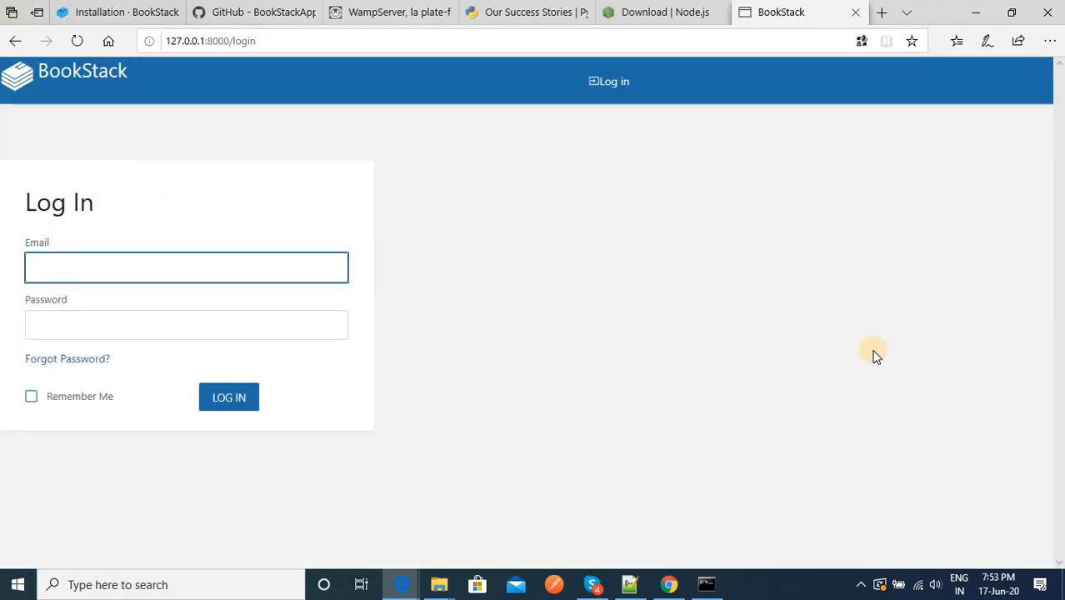
{"action": "left_click", "coordinate": [272, 41]}
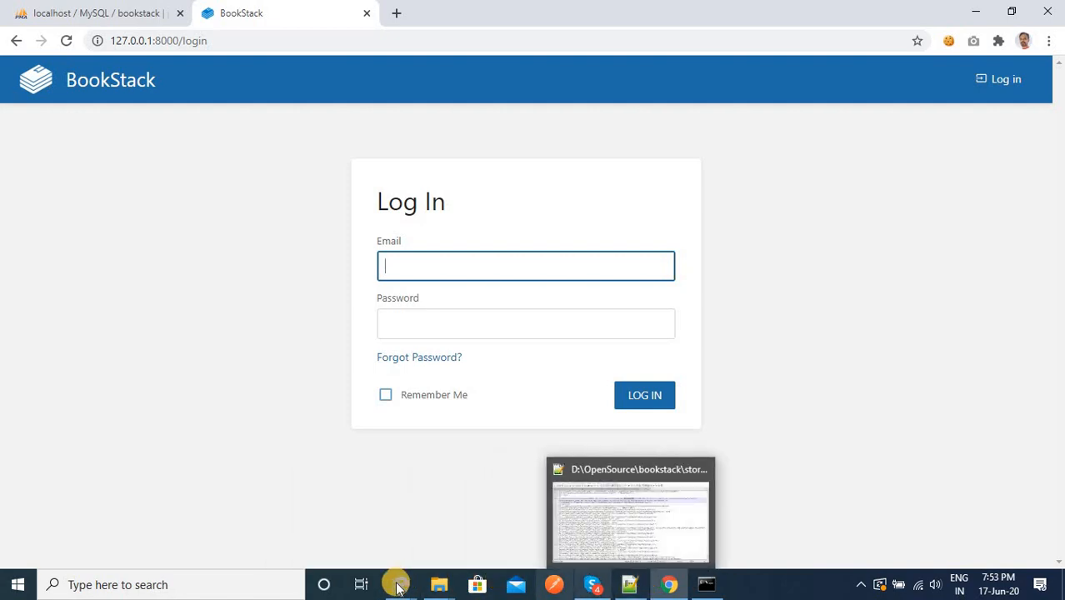
Switch to the BookStack installation page in Edge and copy the default admin e-mail from the final installation step
{"action": "mouse_move", "coordinate": [399, 585]}
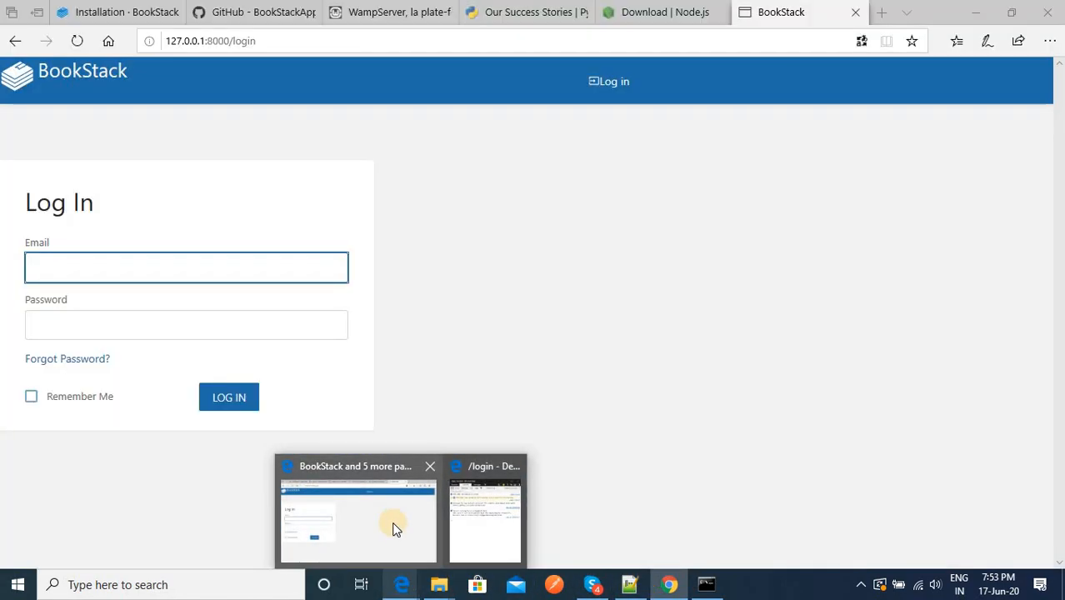
{"action": "left_click", "coordinate": [397, 525]}
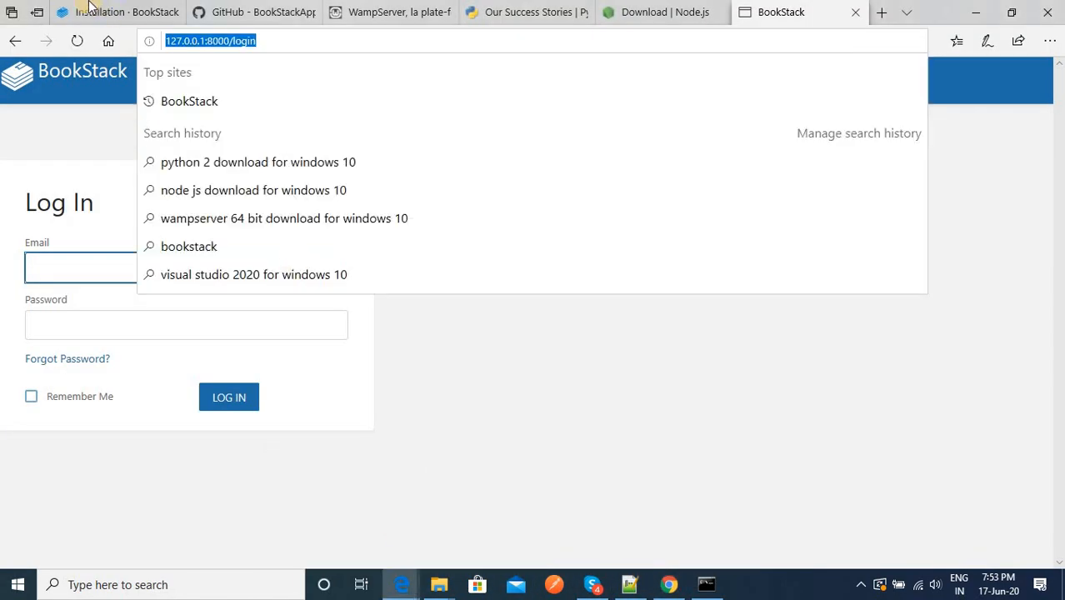
{"action": "left_click", "coordinate": [94, 10]}
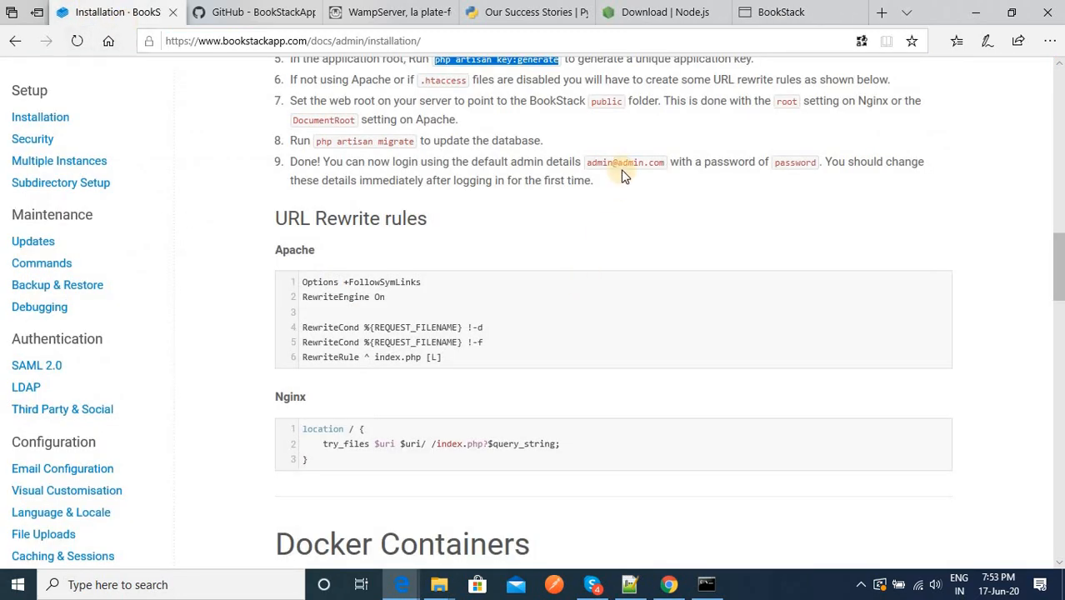
{"action": "left_click_drag", "start_coordinate": [607, 165], "coordinate": [769, 170]}
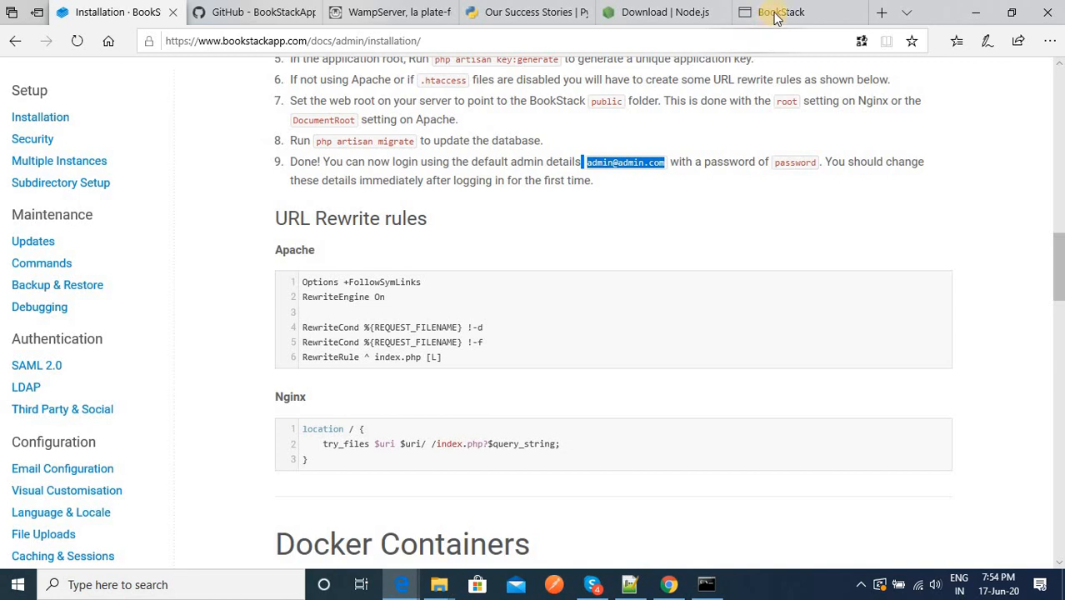
Switch to Chrome and log in to BookStack with the default admin e-mail and account password
{"action": "left_click", "coordinate": [670, 584]}
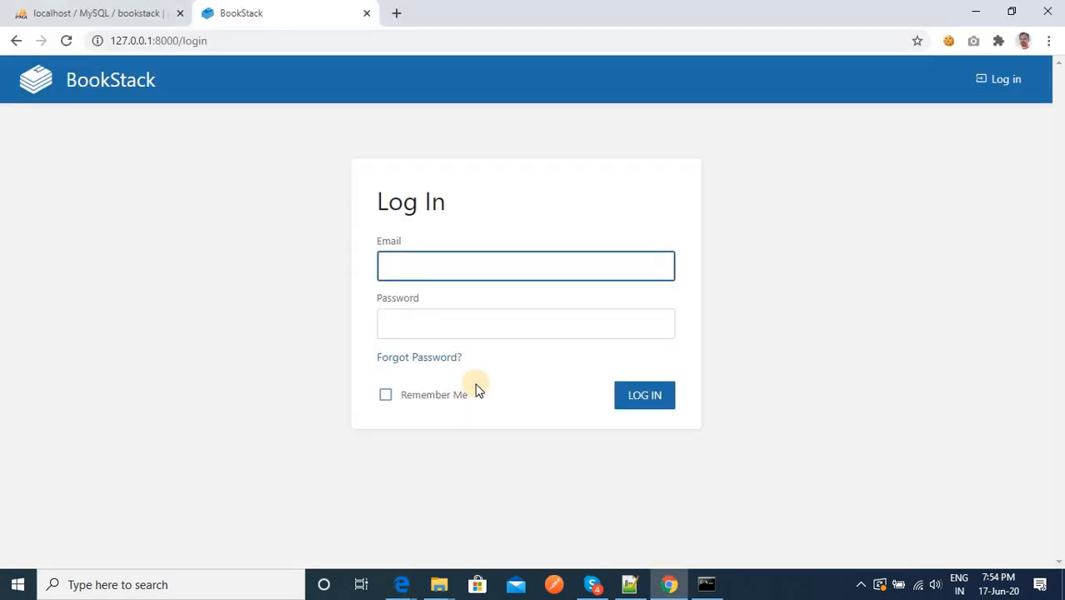
{"action": "type", "text": "admin@admin.com"}
{"action": "key", "text": "Tab"}
{"action": "type", "text": "pas"}
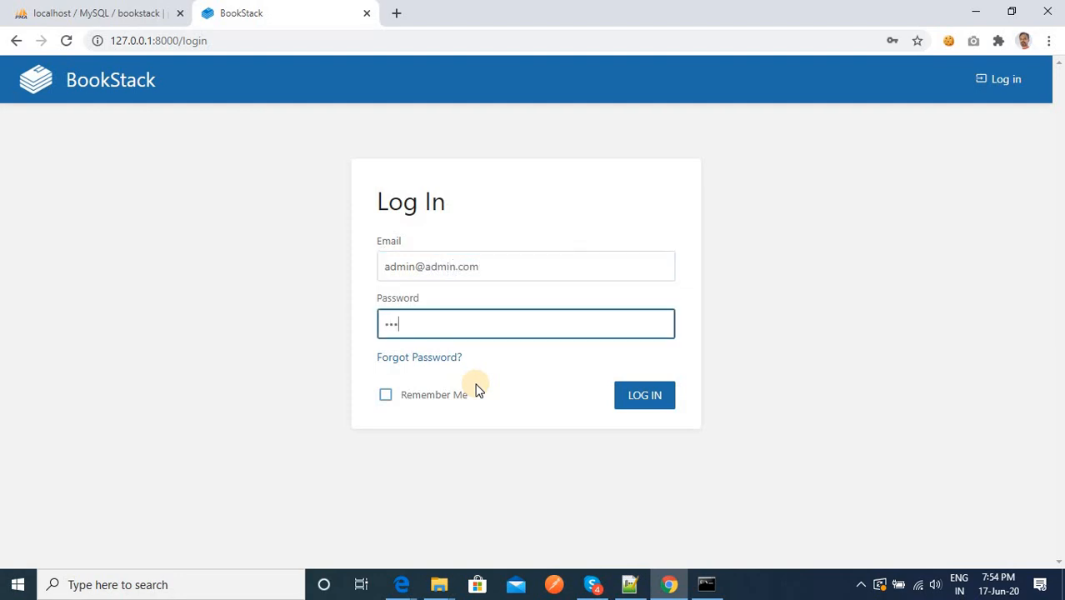
{"action": "type", "text": "sword"}
{"action": "key", "text": "Return"}
{"action": "left_click", "coordinate": [463, 327]}
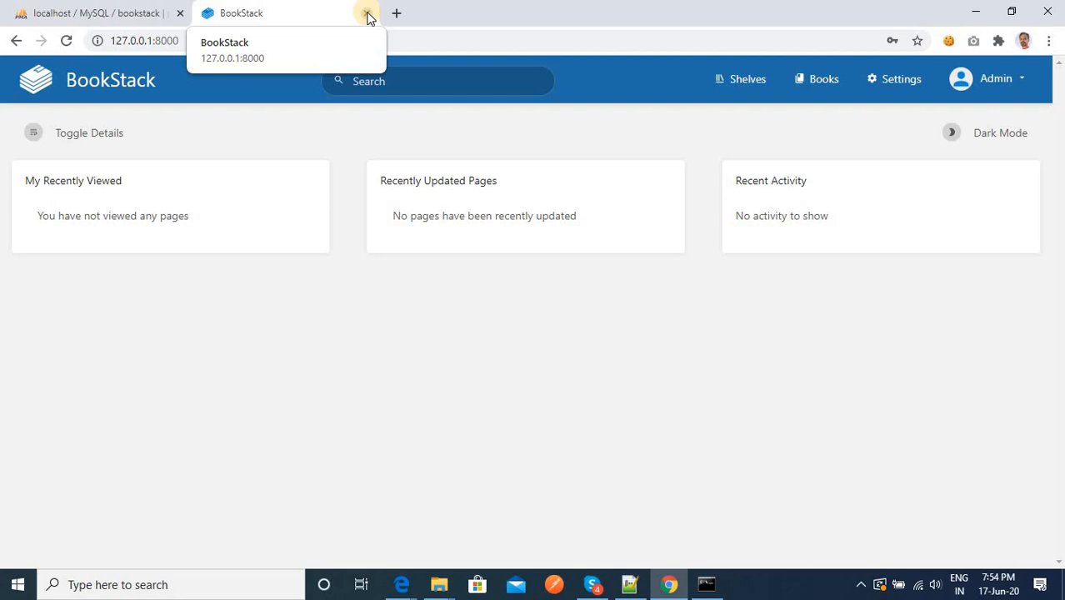
Switch to the Command Prompt, stop the development server and close the window with exit
{"action": "left_click", "coordinate": [706, 584]}
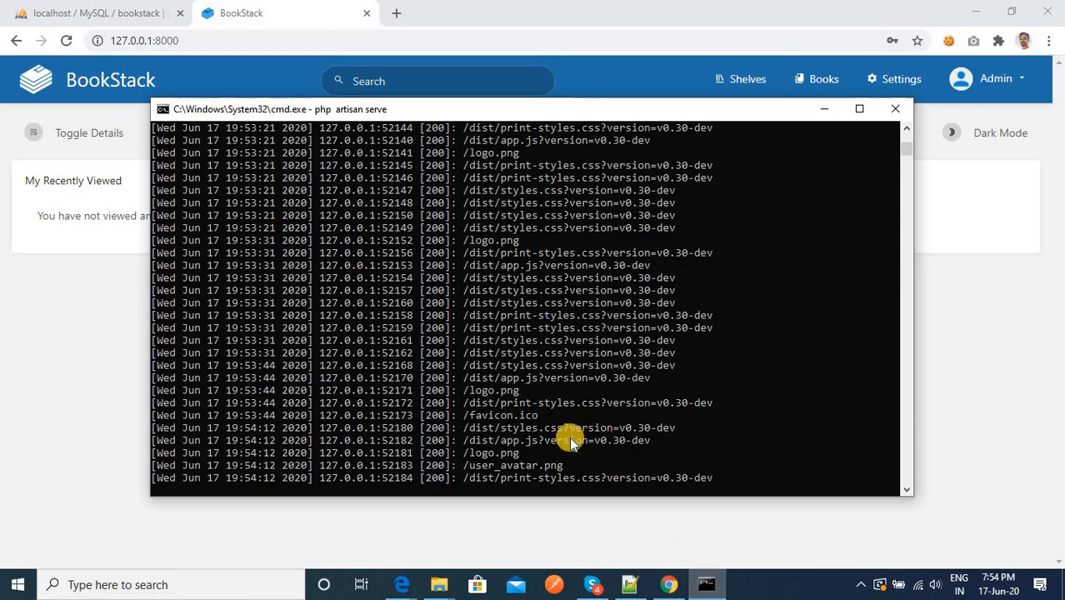
{"action": "scroll", "coordinate": [617, 439], "scroll_direction": "down", "scroll_amount": 8}
{"action": "scroll", "coordinate": [617, 438], "scroll_direction": "up", "scroll_amount": 5}
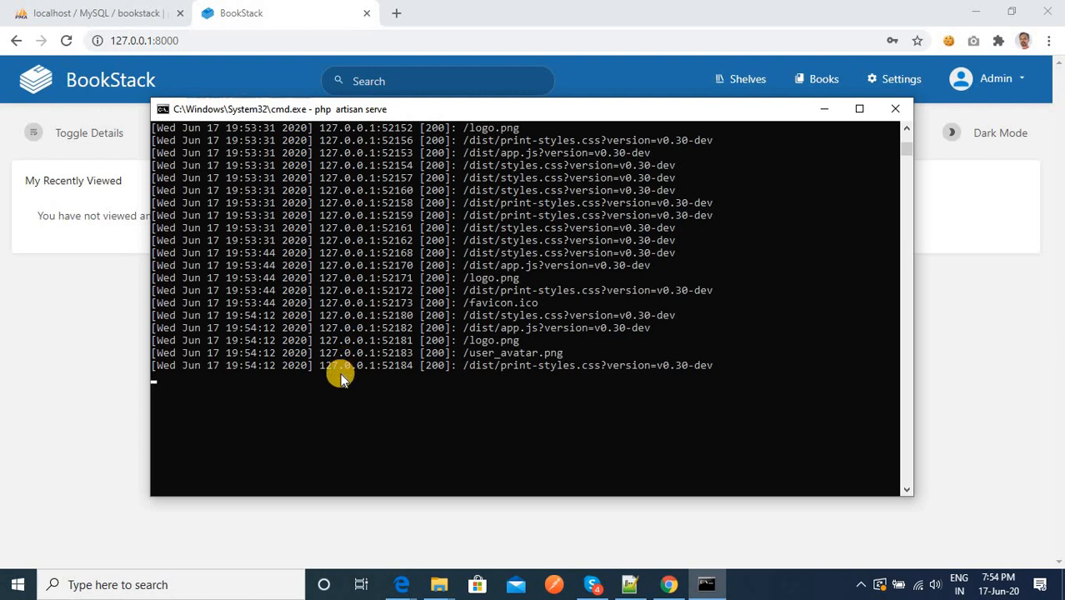
{"action": "key", "text": "ctrl+c"}
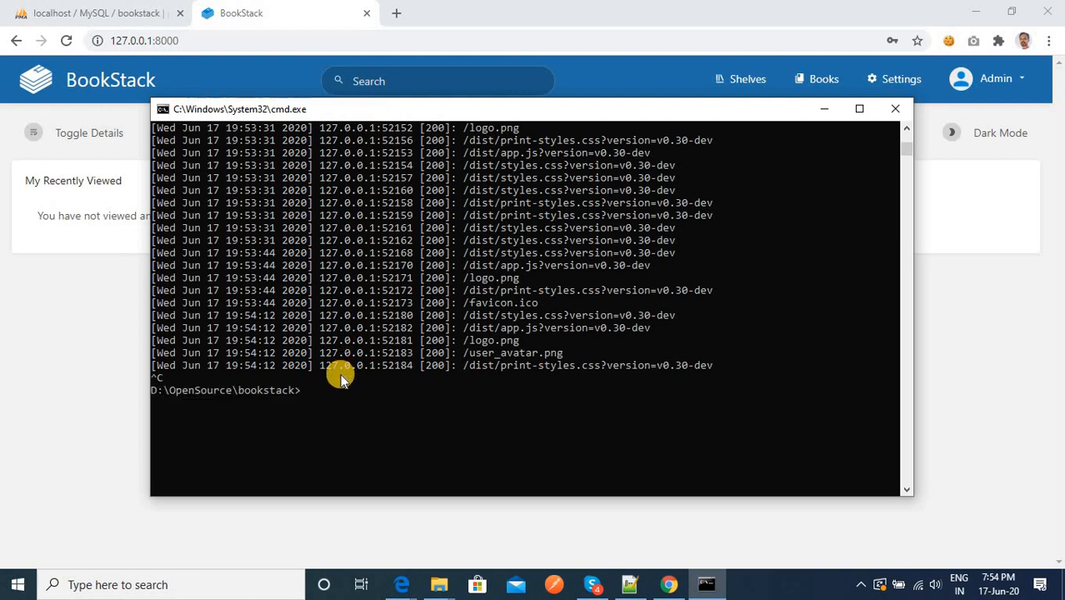
{"action": "type", "text": "exit"}
{"action": "key", "text": "Return"}
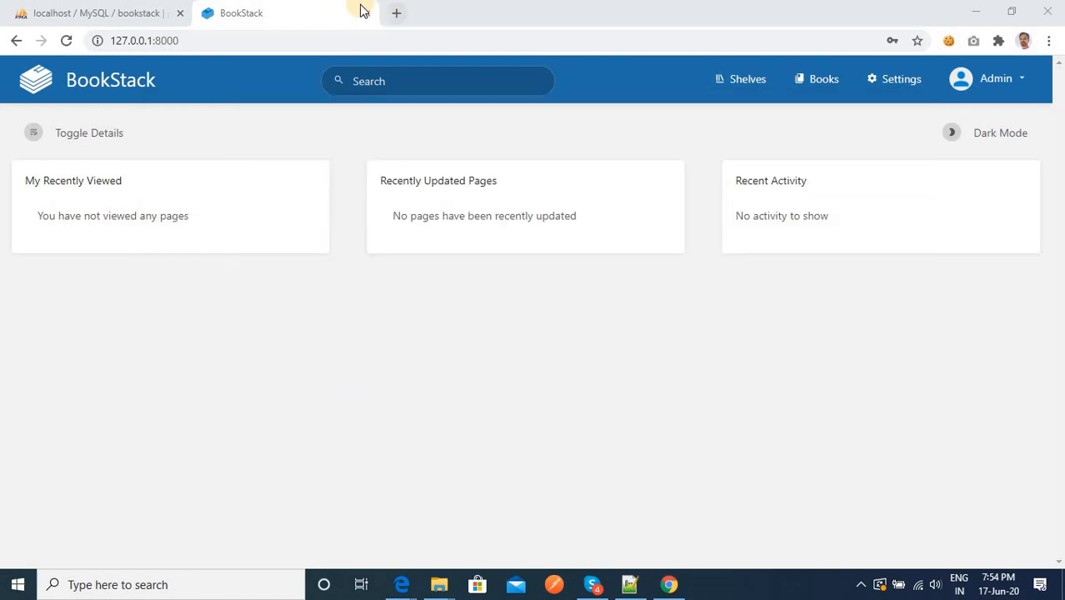
Close the BookStack tab in Chrome and open WampServer's VirtualHost Management page
{"action": "key", "text": "ctrl+w"}
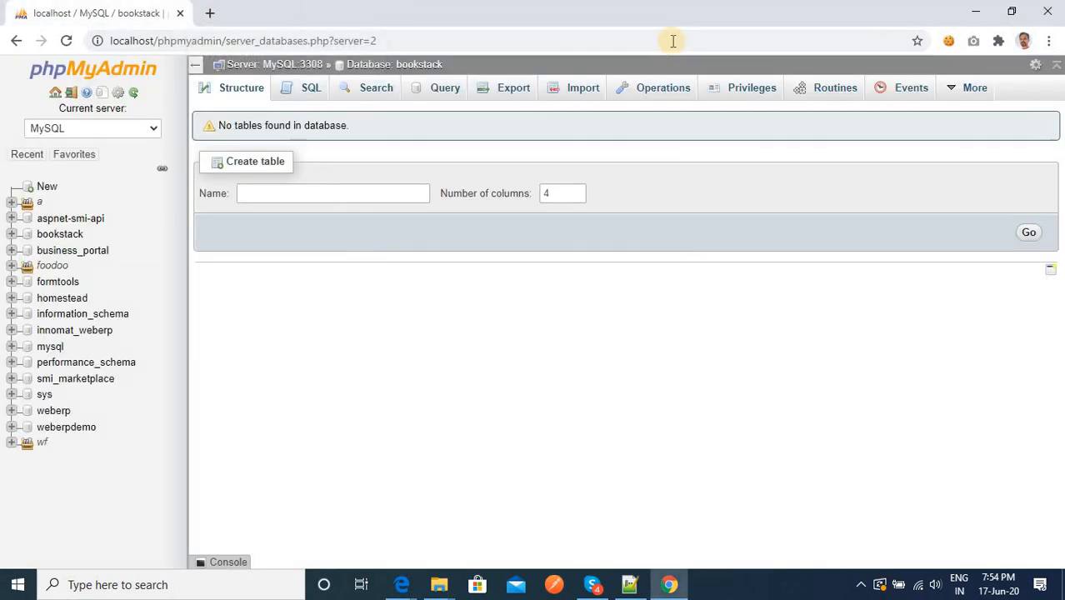
{"action": "left_click", "coordinate": [861, 585]}
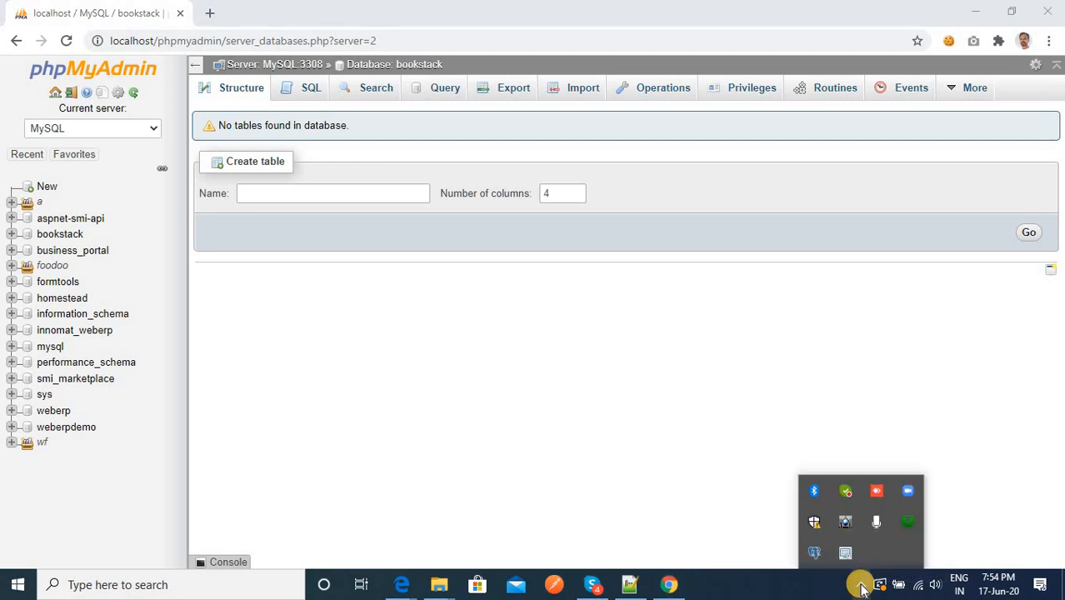
{"action": "left_click", "coordinate": [906, 525]}
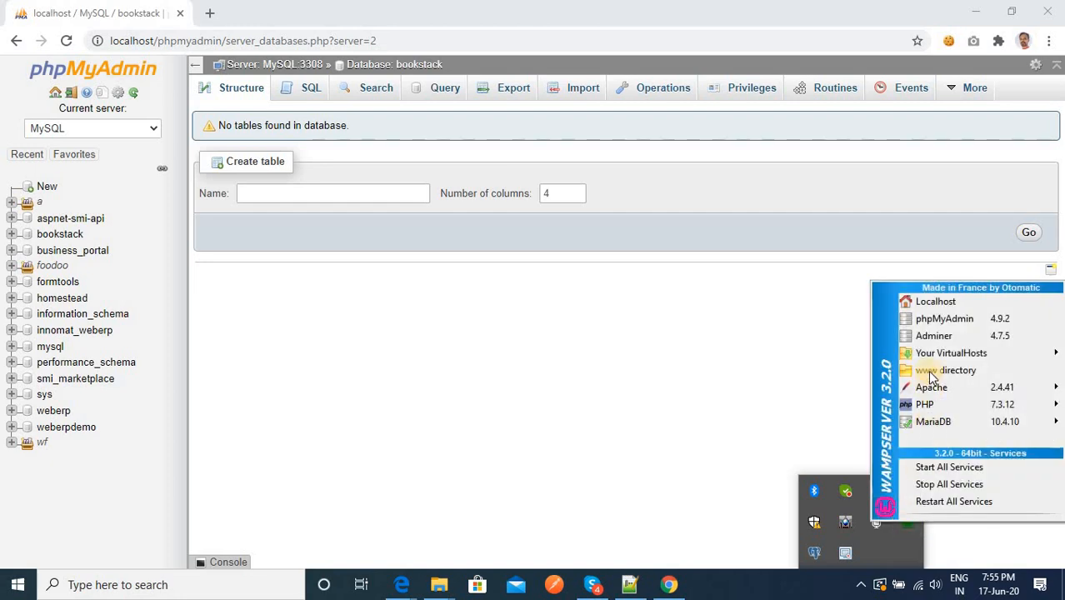
{"action": "mouse_move", "coordinate": [931, 355]}
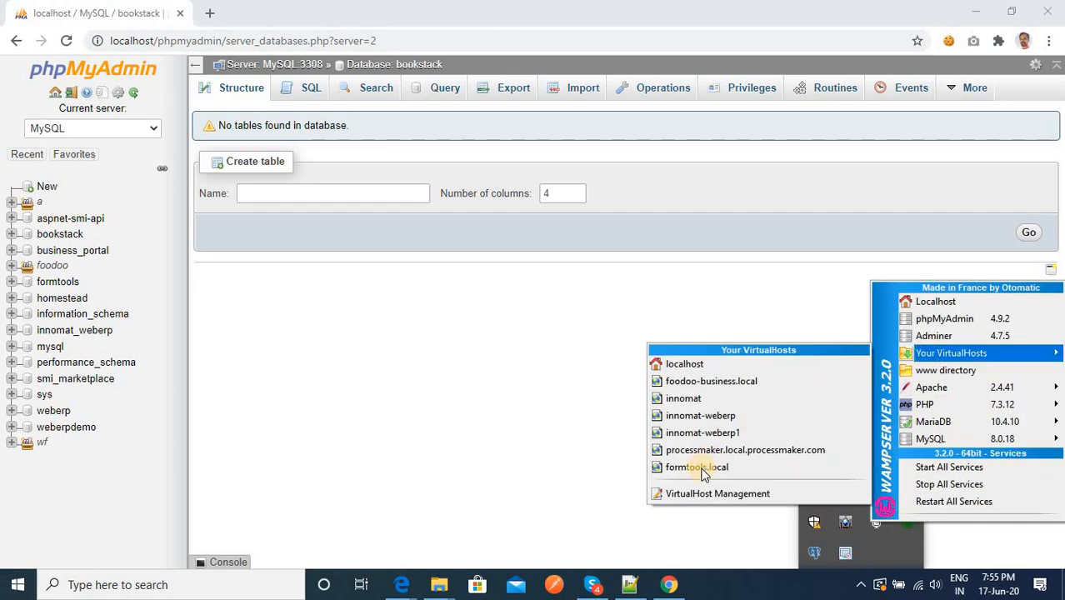
{"action": "left_click", "coordinate": [710, 493]}
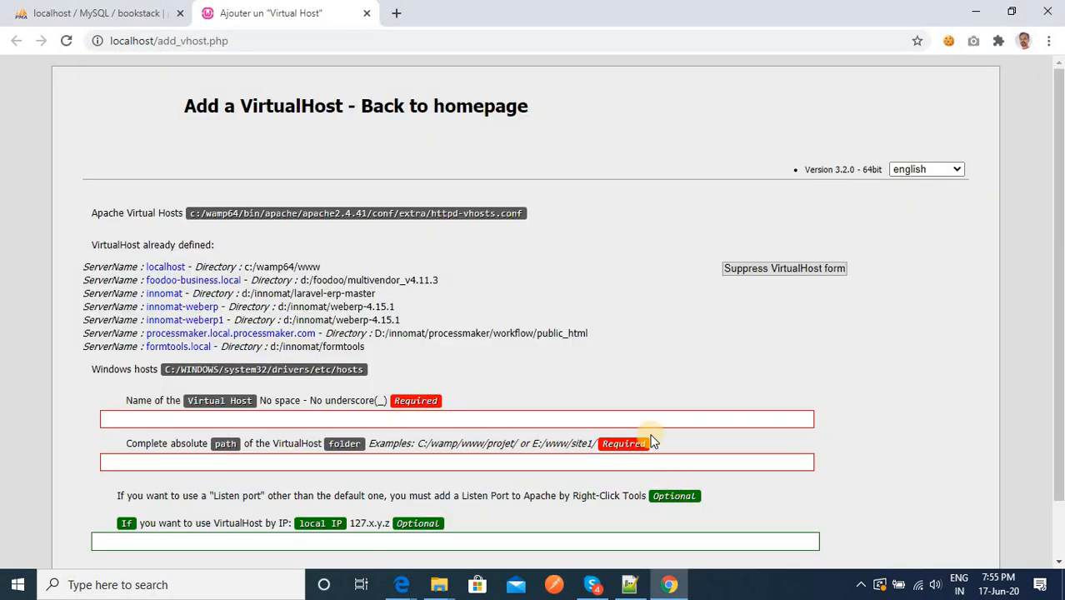
Copy the folder path D:\OpenSource\bookstack\public from File Explorer and return to the Add a VirtualHost page in Chrome
{"action": "key", "text": "alt+Tab"}
{"action": "left_click", "coordinate": [473, 49]}
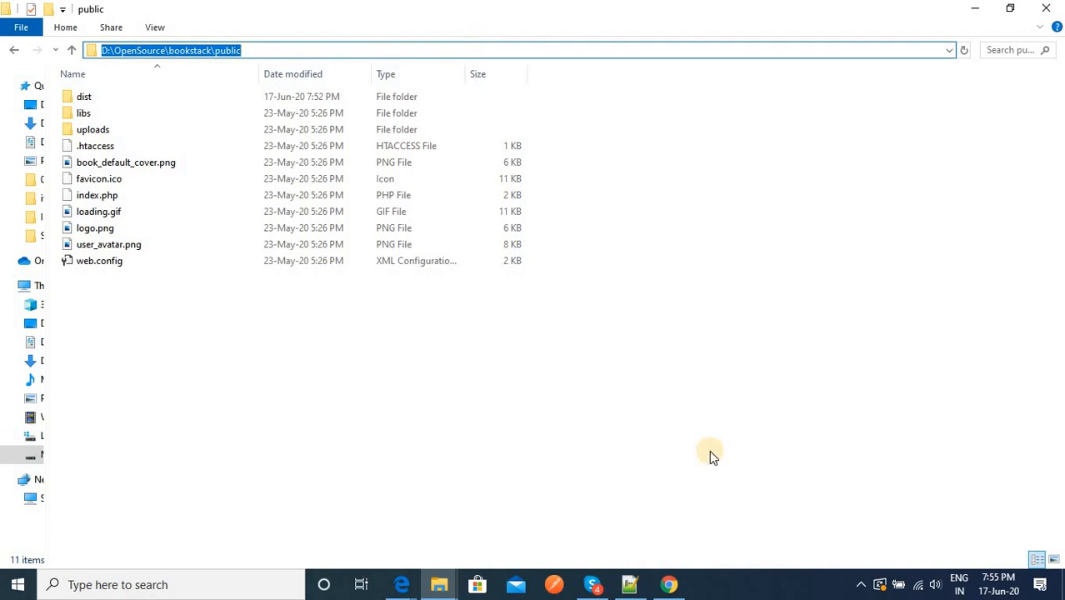
{"action": "left_click", "coordinate": [668, 581]}
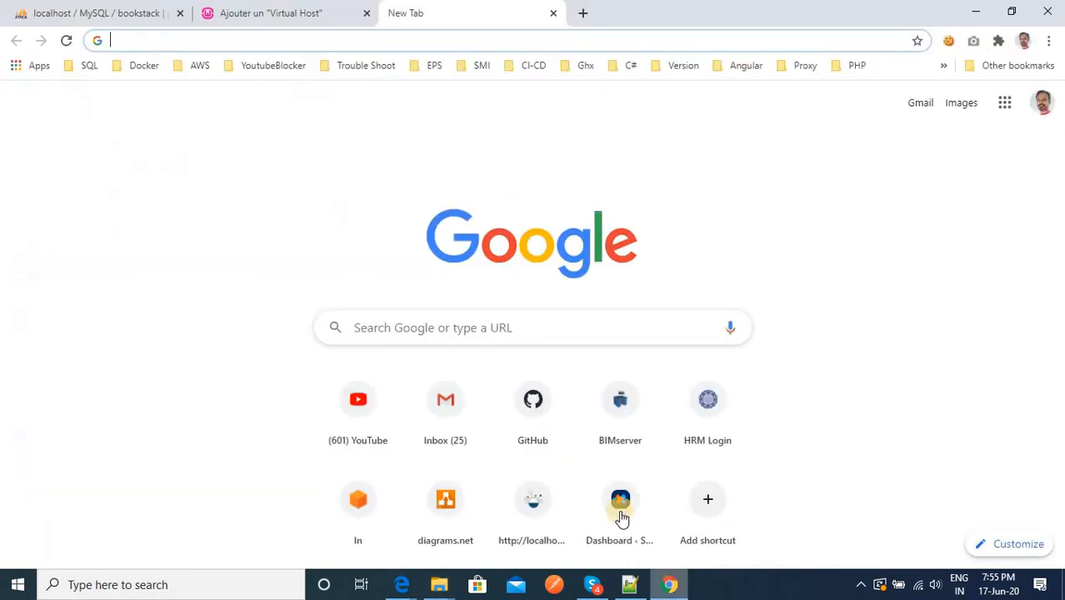
{"action": "left_click", "coordinate": [280, 10]}
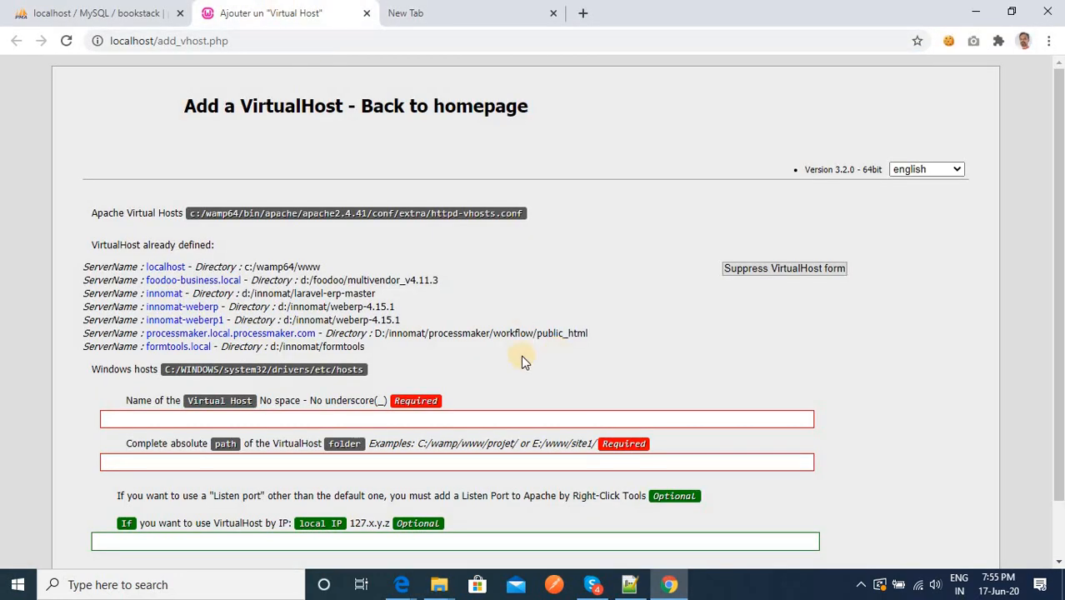
Enter D:/OpenSource/bookstack/public/ with forward slashes as the absolute folder path of the new virtual host
{"action": "left_click", "coordinate": [415, 421]}
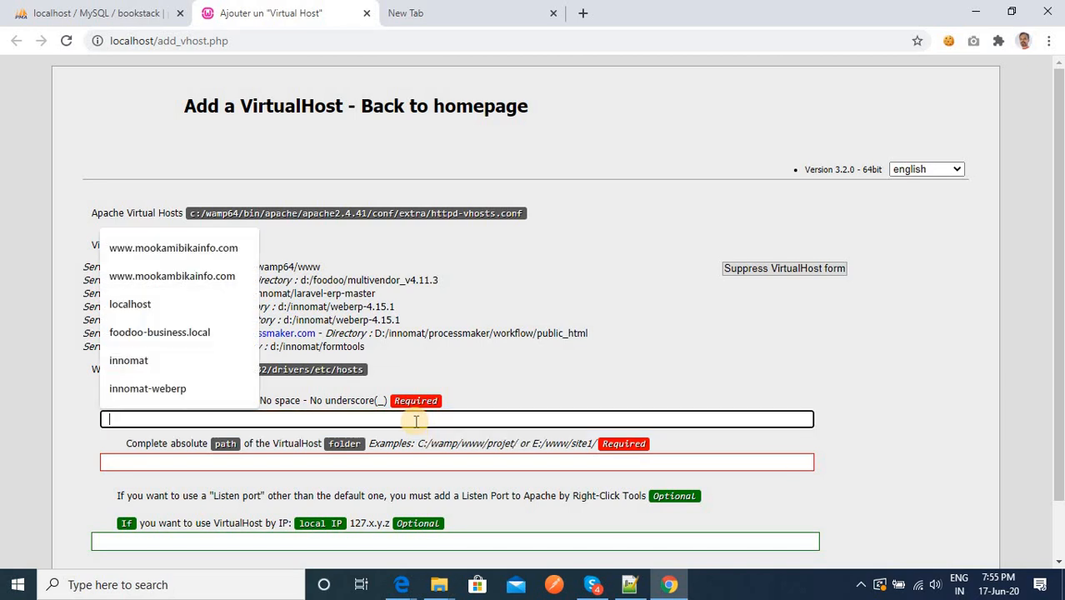
{"action": "left_click", "coordinate": [304, 464]}
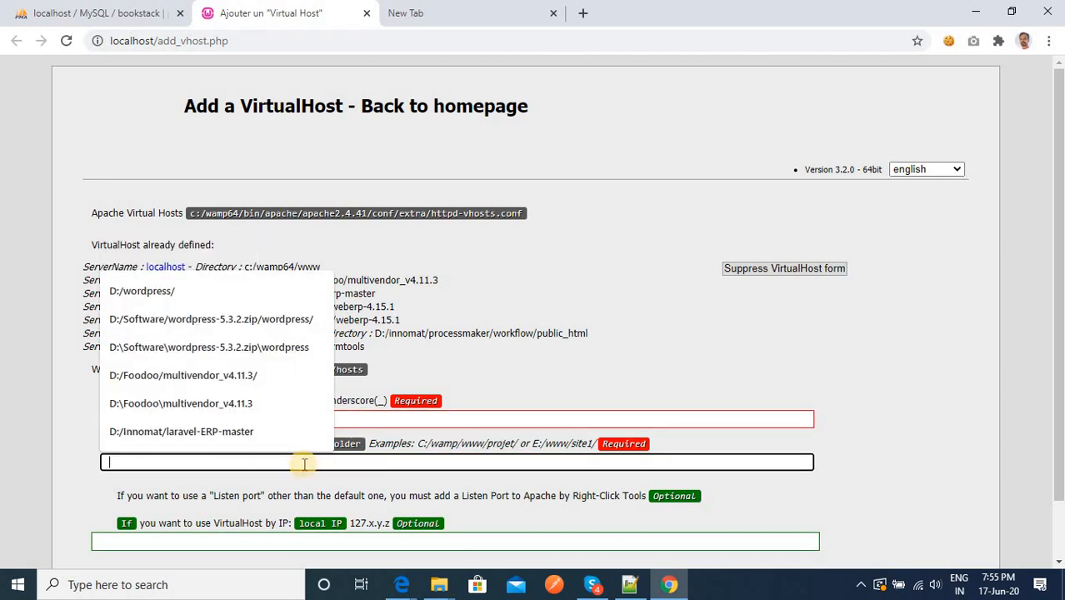
{"action": "key", "text": "ctrl+v"}
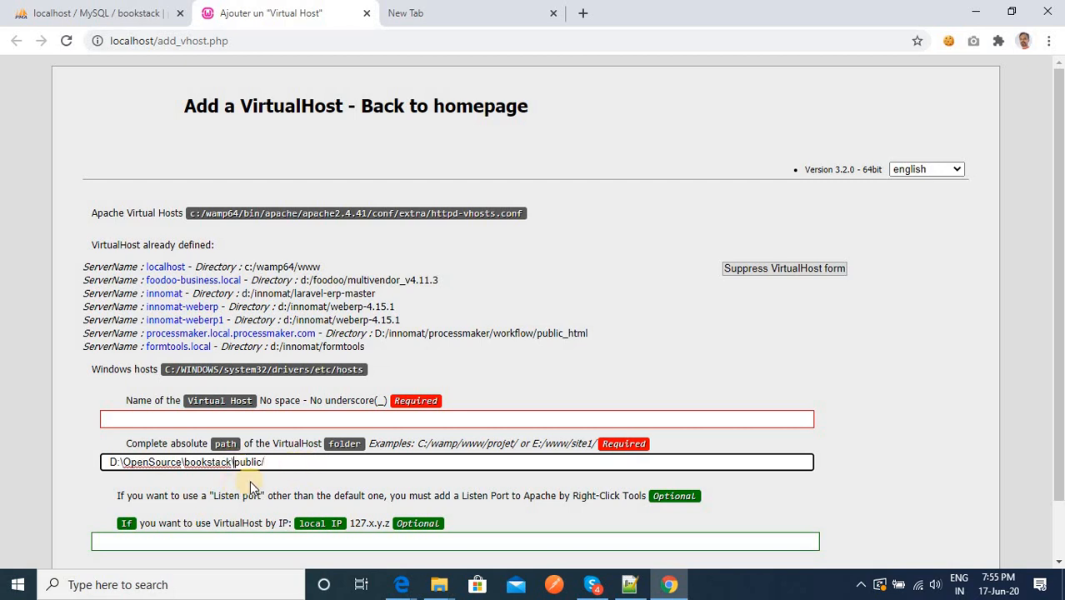
{"action": "key", "text": "BackSpace"}
{"action": "left_click", "coordinate": [185, 463]}
{"action": "key", "text": "BackSpace"}
{"action": "type", "text": "/"}
{"action": "left_click", "coordinate": [124, 463]}
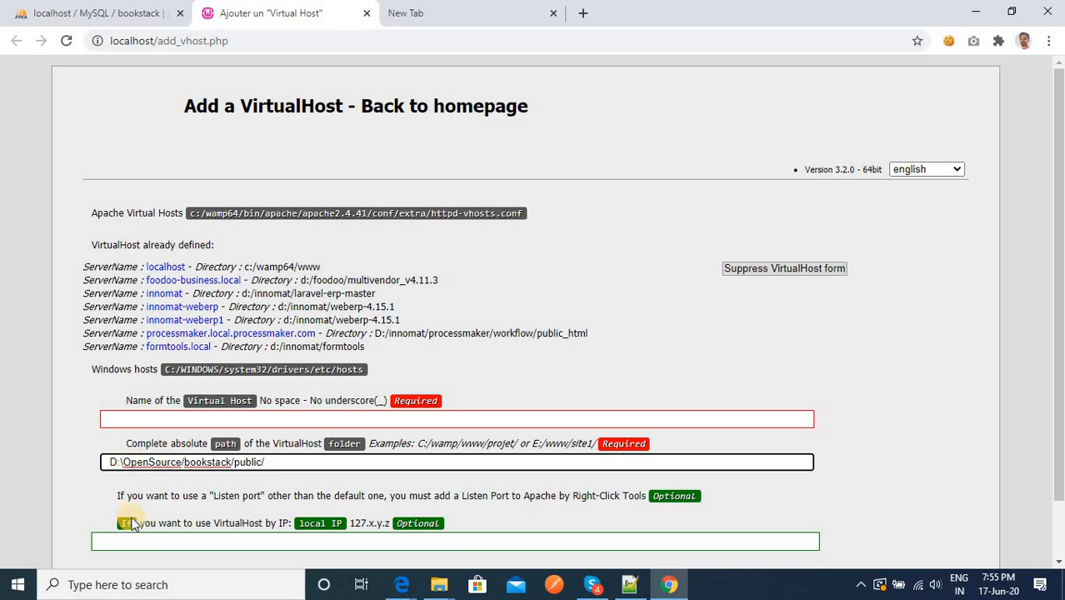
{"action": "key", "text": "BackSpace"}
{"action": "type", "text": "/"}
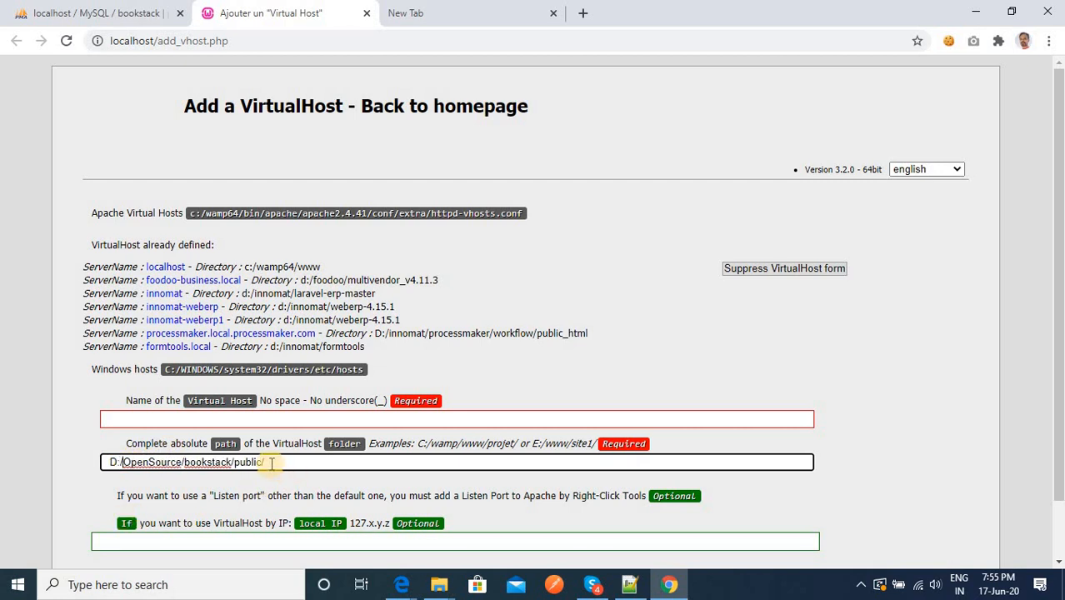
{"action": "left_click_drag", "start_coordinate": [271, 463], "coordinate": [121, 462]}
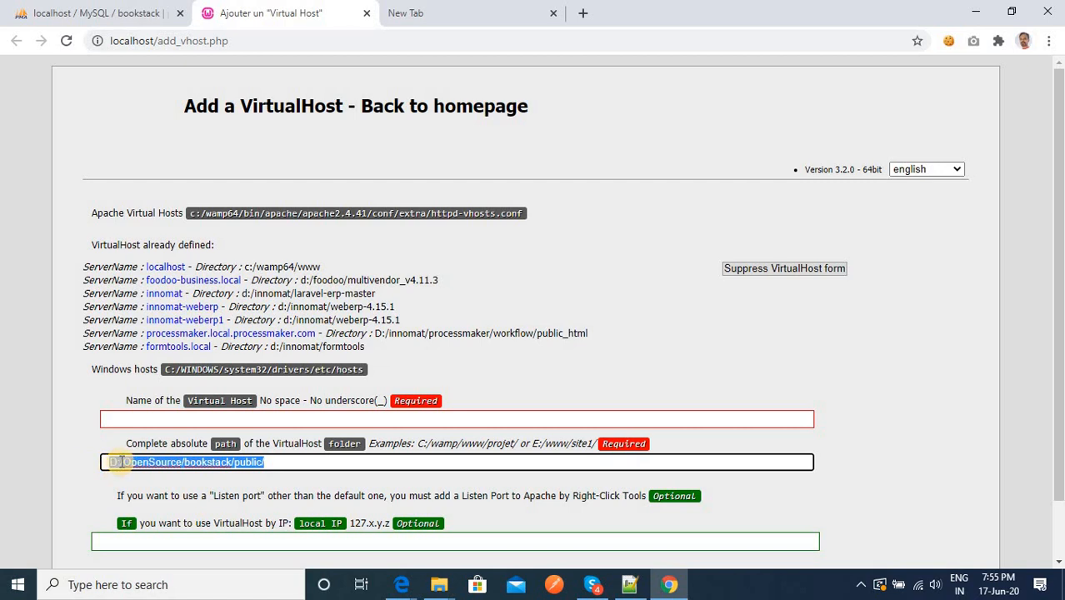
{"action": "left_click", "coordinate": [276, 463]}
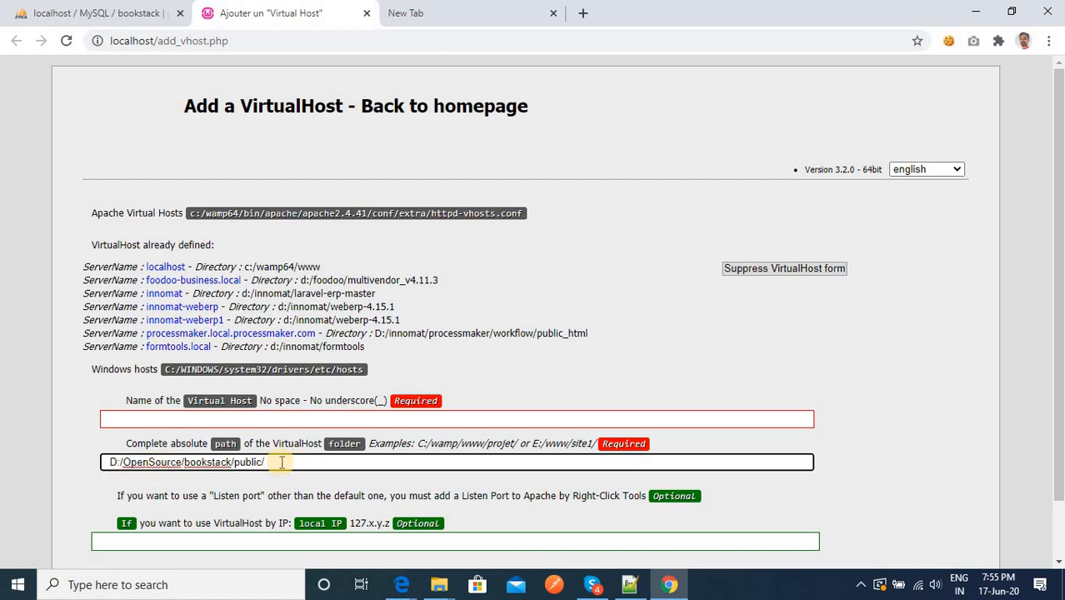
Name the virtual host bookstack.local and start its creation
{"action": "left_click", "coordinate": [189, 421]}
{"action": "type", "text": "bookst"}
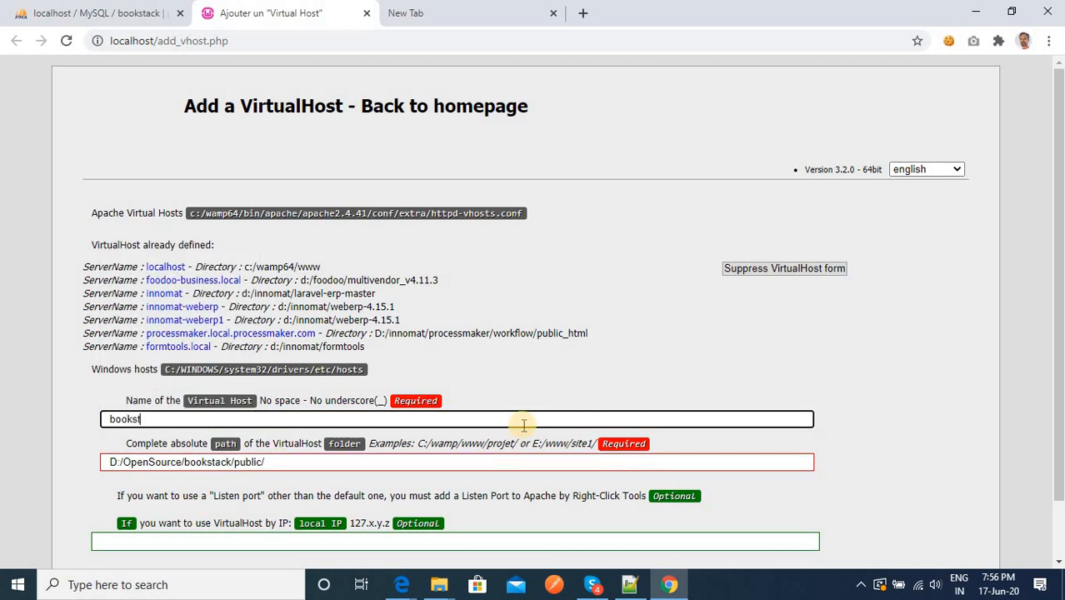
{"action": "type", "text": "ack.local"}
{"action": "scroll", "coordinate": [690, 523], "scroll_direction": "down", "scroll_amount": 1}
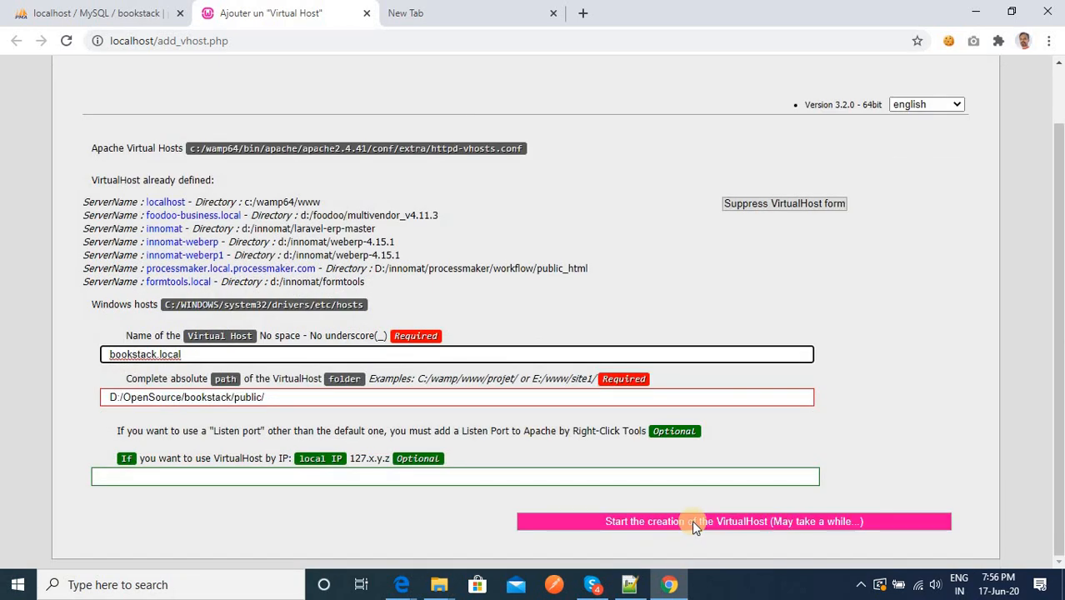
{"action": "left_click", "coordinate": [691, 520]}
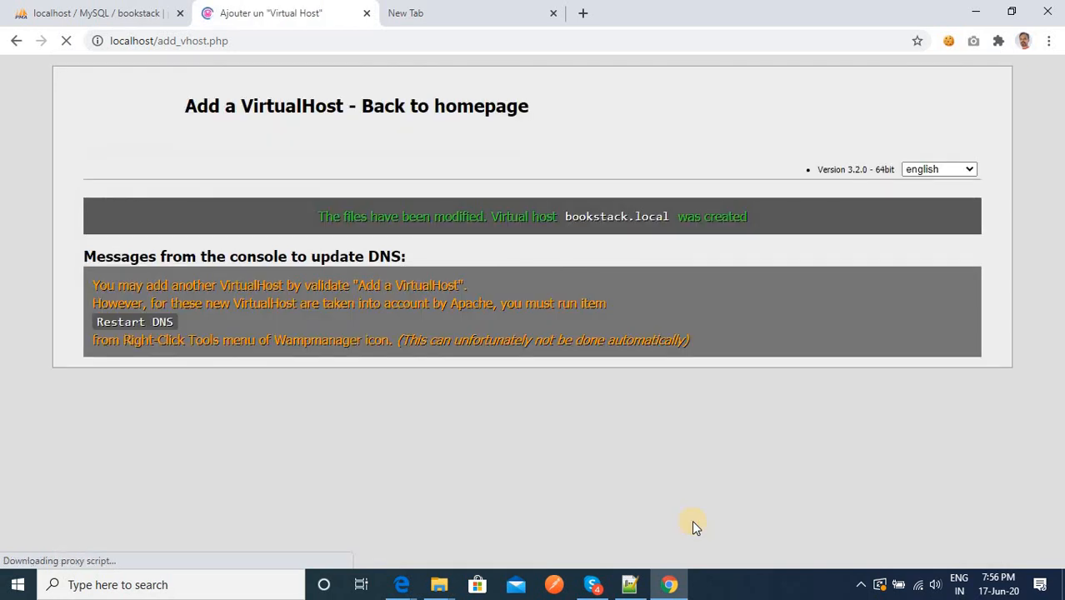
Exit WampServer, launch it again from a Windows search for wamp, and start all its services
{"action": "left_click", "coordinate": [861, 584]}
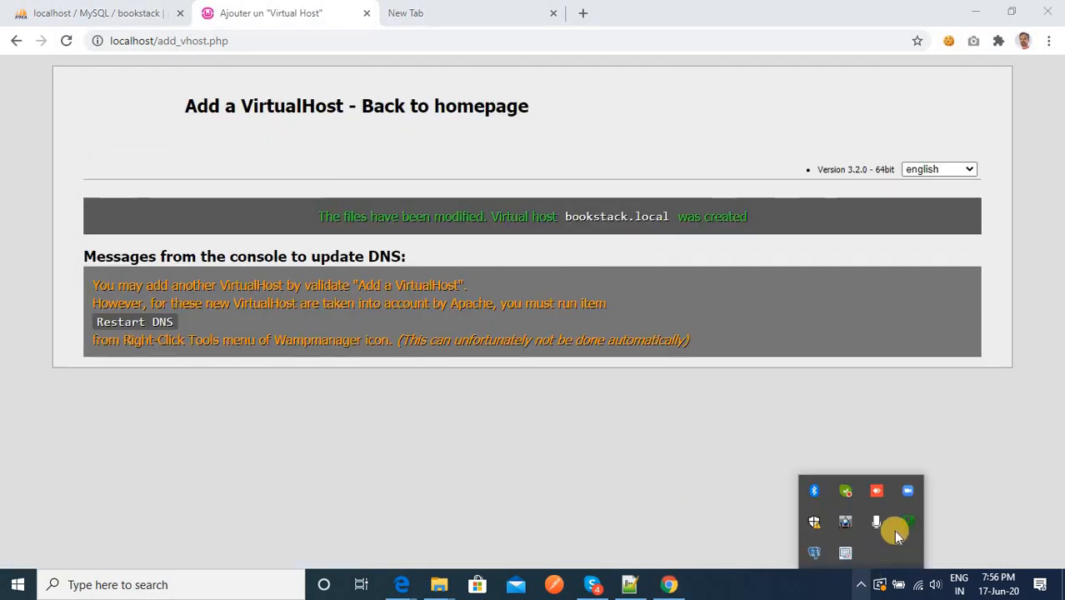
{"action": "right_click", "coordinate": [908, 522]}
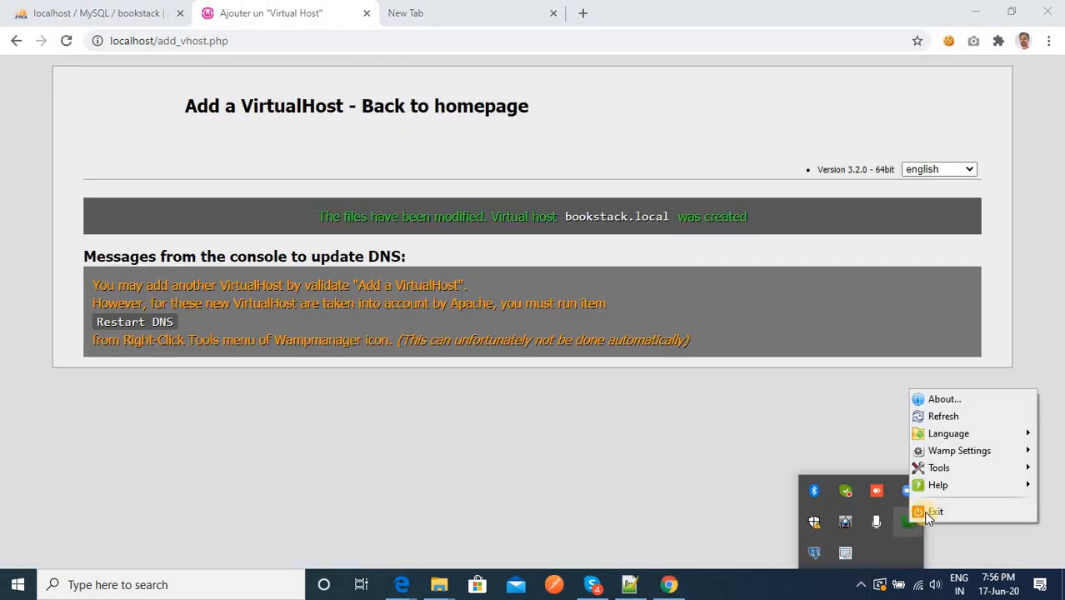
{"action": "left_click", "coordinate": [932, 512]}
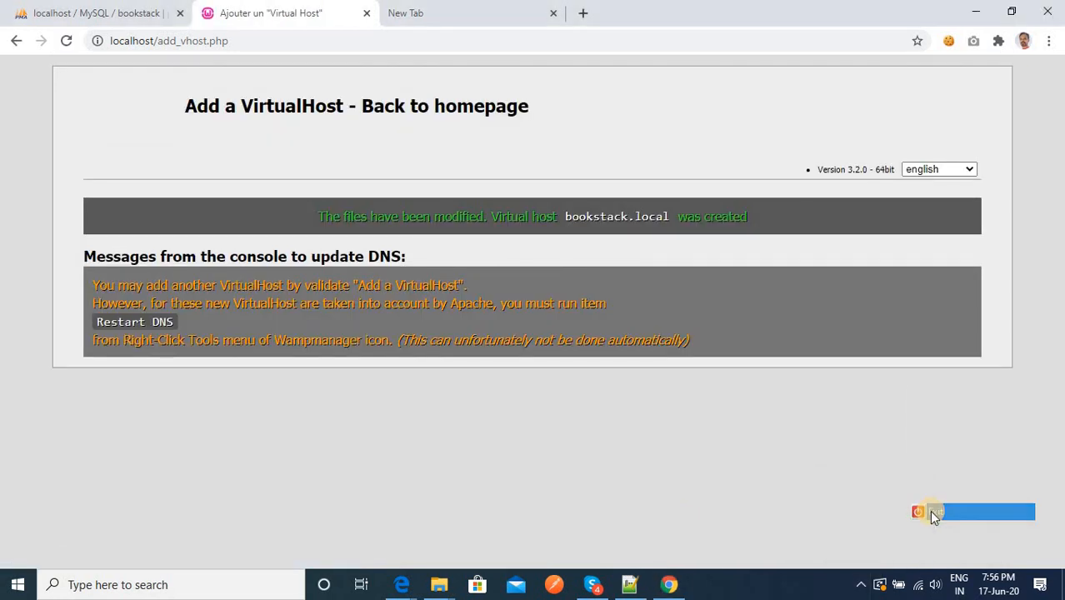
{"action": "key", "text": "super"}
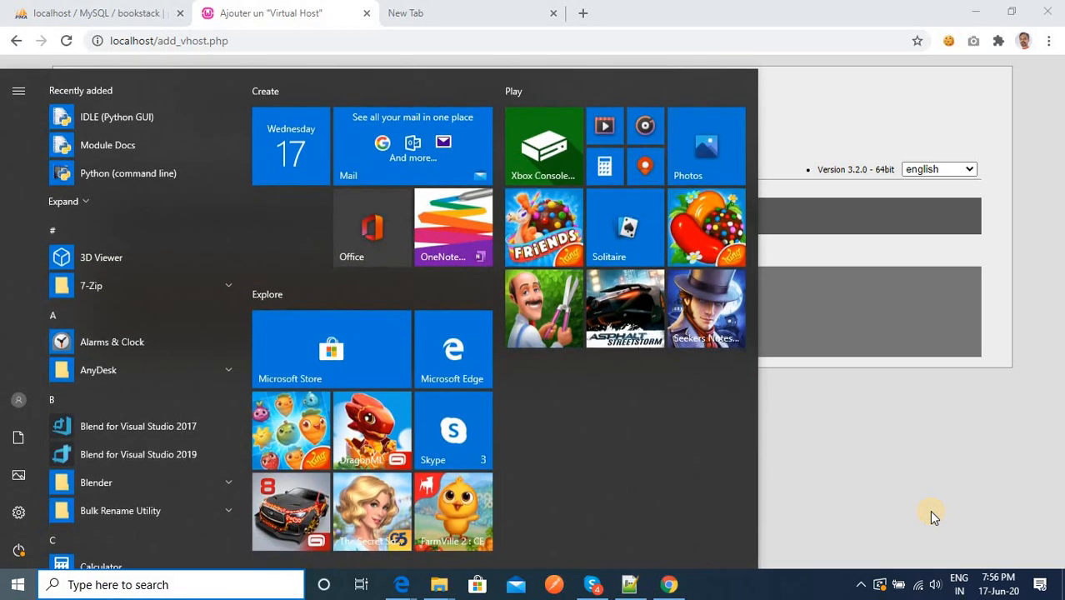
{"action": "type", "text": "wamp"}
{"action": "key", "text": "Return"}
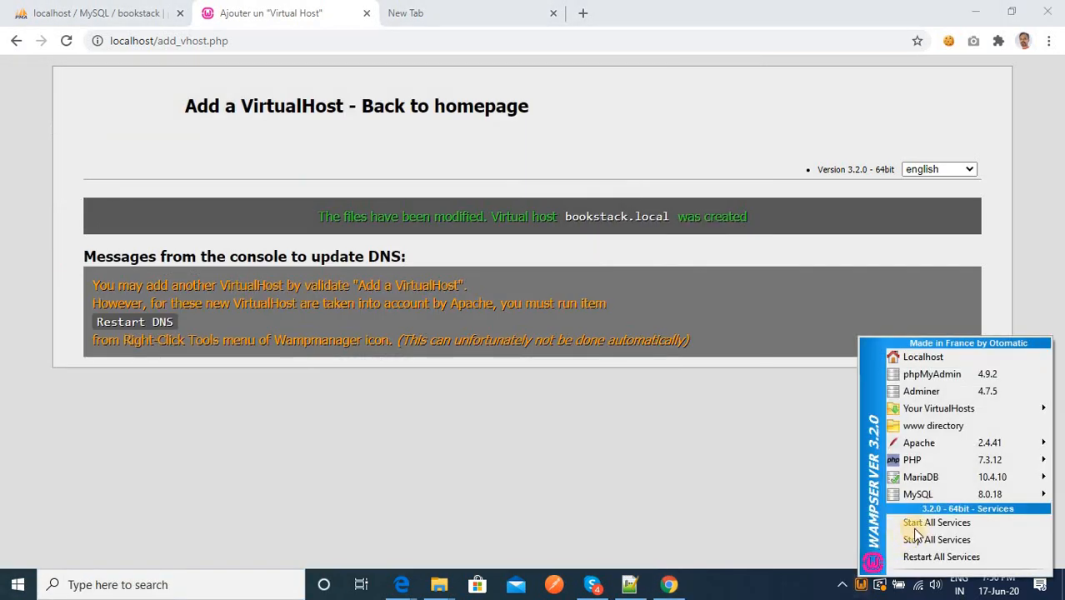
{"action": "left_click", "coordinate": [926, 525]}
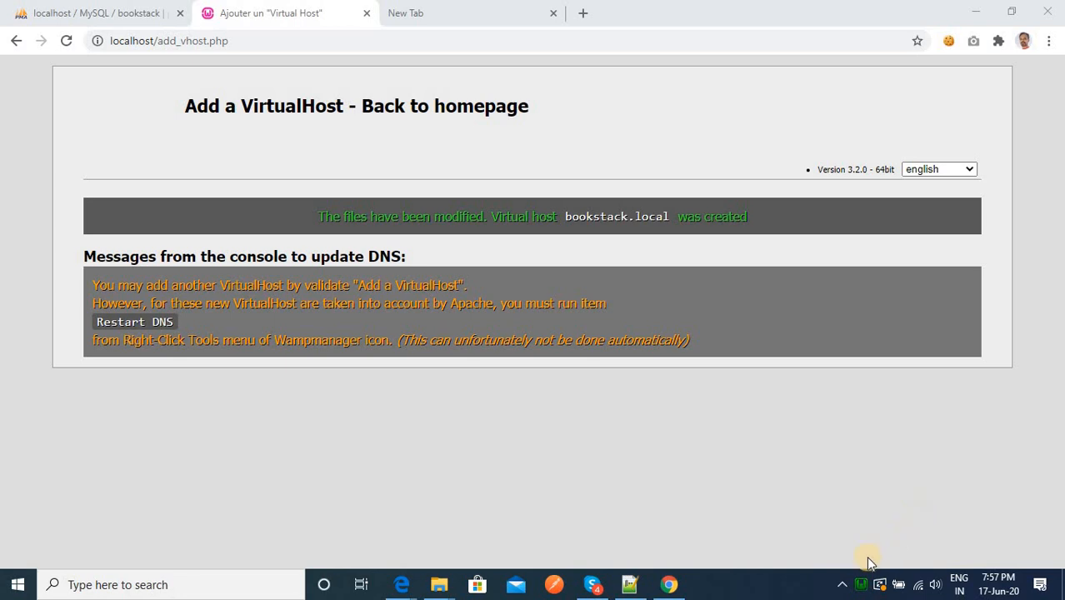
Open the bookstack.local site from WampServer's list of virtual hosts
{"action": "left_click", "coordinate": [862, 589]}
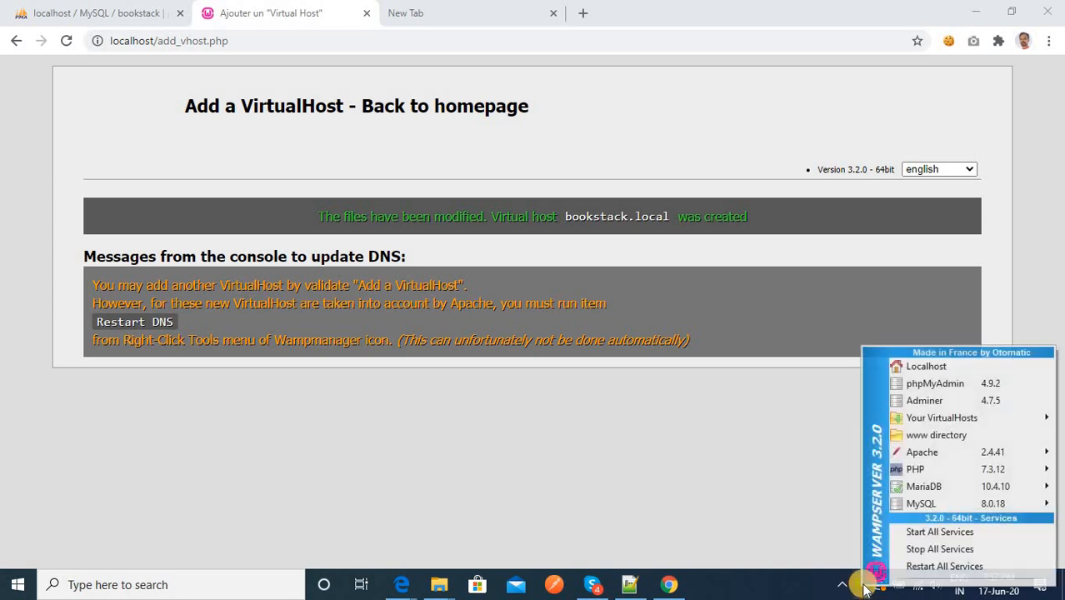
{"action": "mouse_move", "coordinate": [950, 421]}
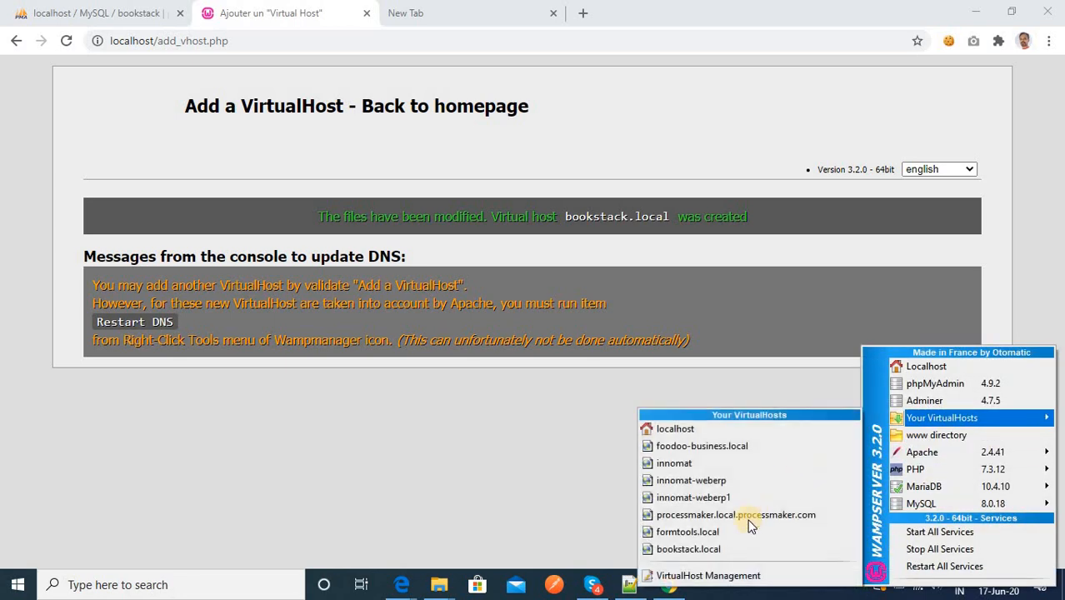
{"action": "left_click", "coordinate": [683, 552]}
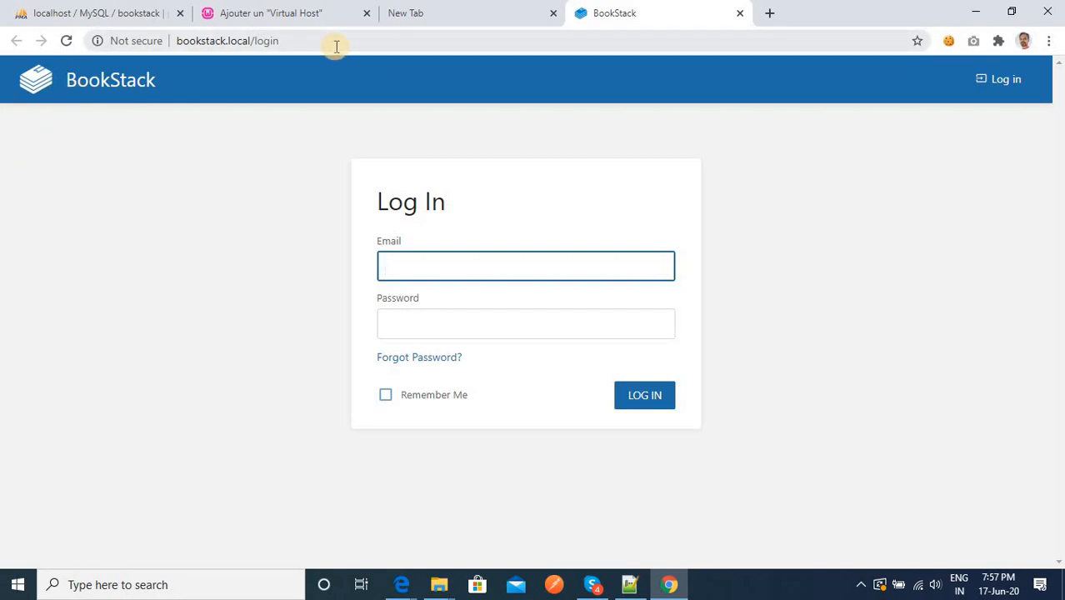
Log in to BookStack at bookstack.local with the default admin e-mail and account password, and dismiss the browser's offer to save the password
{"action": "left_click", "coordinate": [426, 261]}
{"action": "type", "text": "admin"}
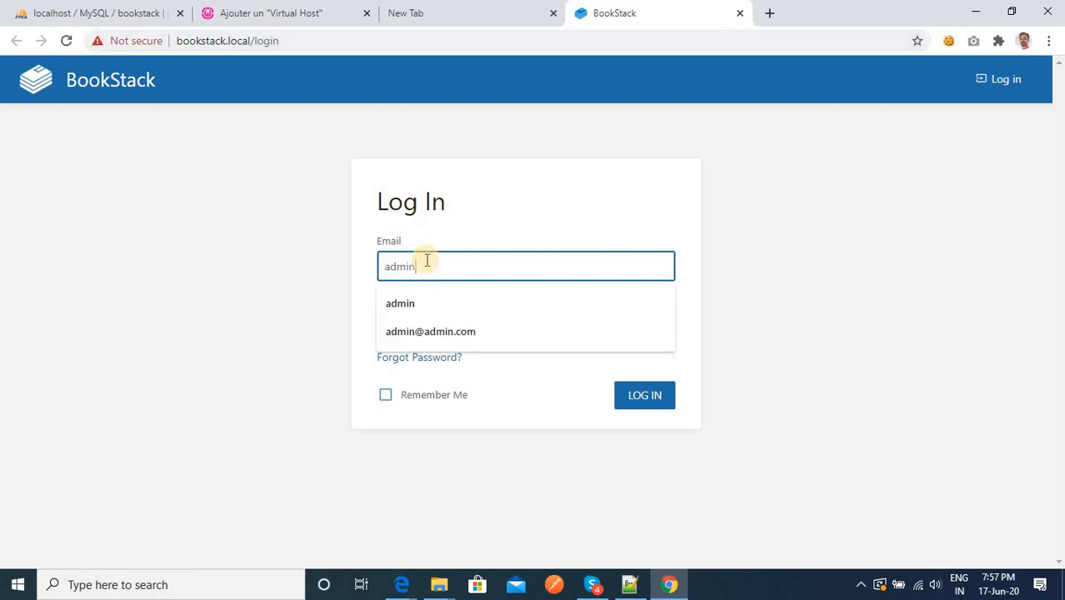
{"action": "key", "text": "Down"}
{"action": "key", "text": "Down"}
{"action": "key", "text": "Return"}
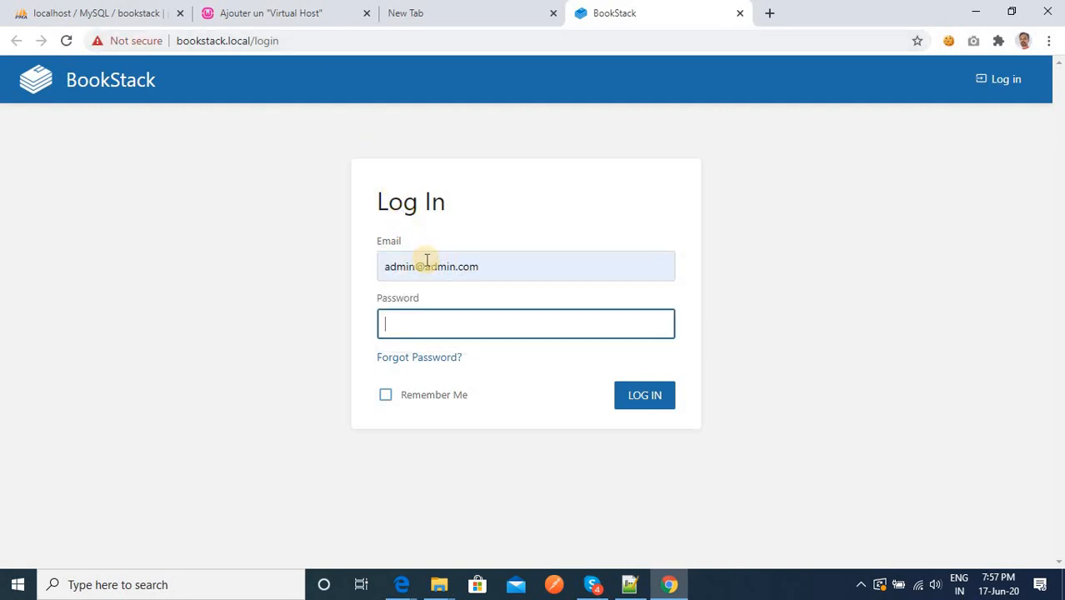
{"action": "type", "text": "passw"}
{"action": "key", "text": "BackSpace"}
{"action": "key", "text": "BackSpace"}
{"action": "key", "text": "BackSpace"}
{"action": "key", "text": "BackSpace"}
{"action": "key", "text": "BackSpace"}
{"action": "type", "text": "password"}
{"action": "key", "text": "Return"}
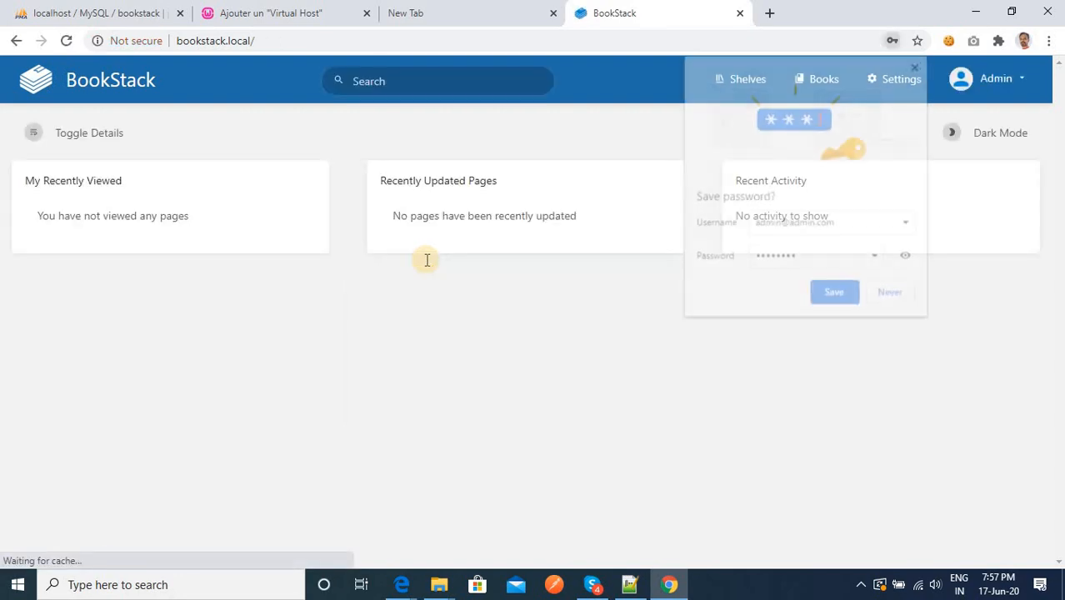
{"action": "left_click", "coordinate": [84, 285]}
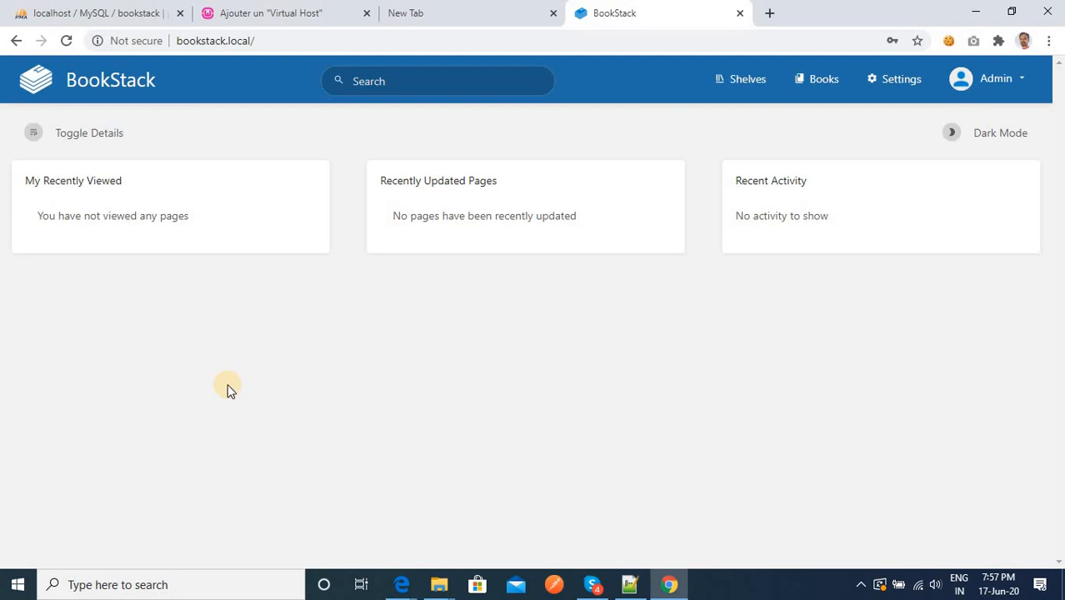